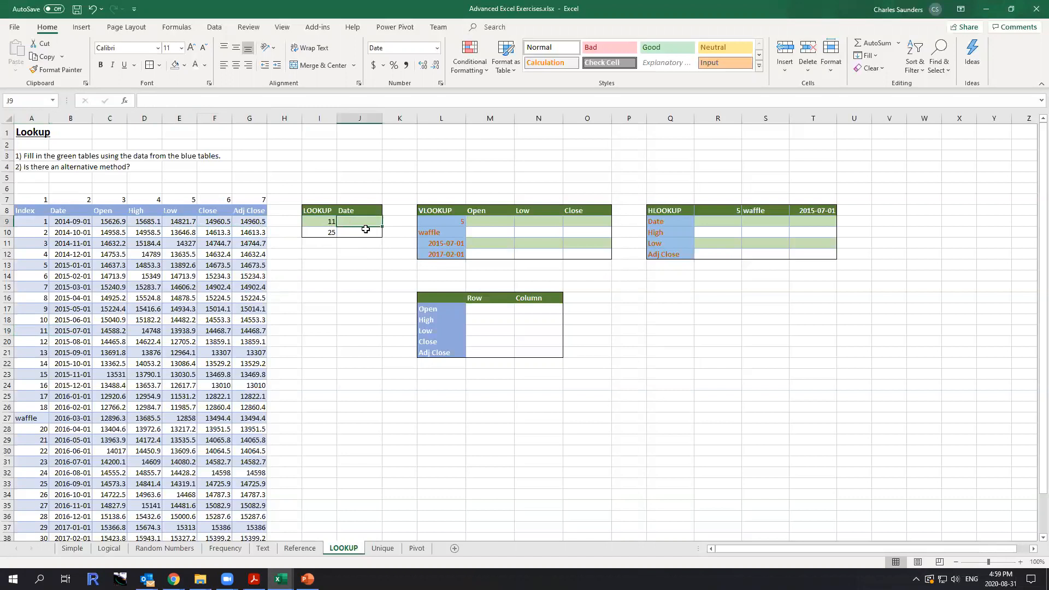
Enter =LOOKUP(I9,A9:B42) in J9 to find the date for index 11, and check it against the source table.
type("=looku")
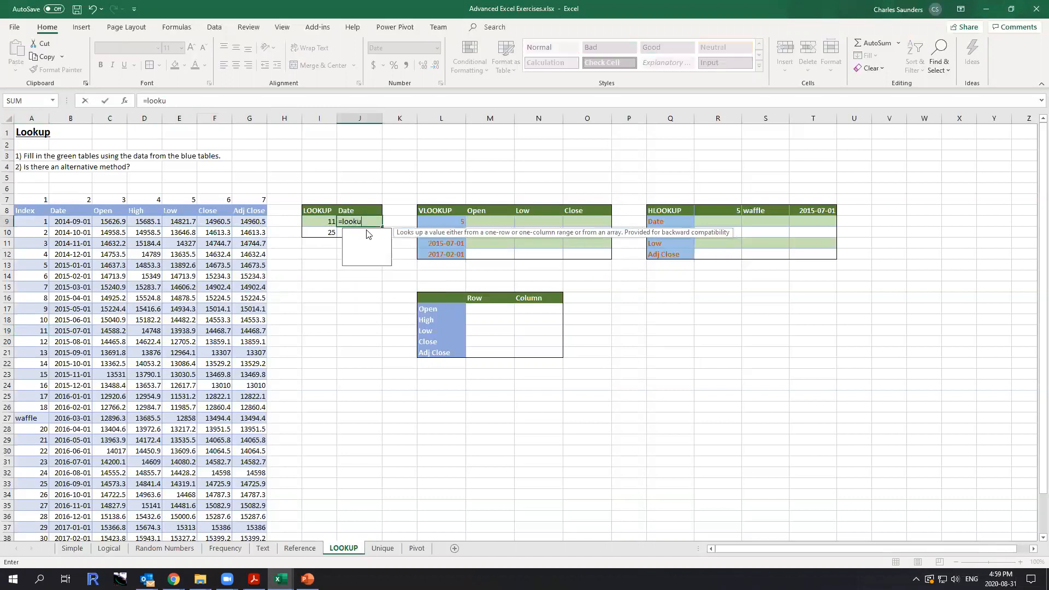
type("p(")
key("Left")
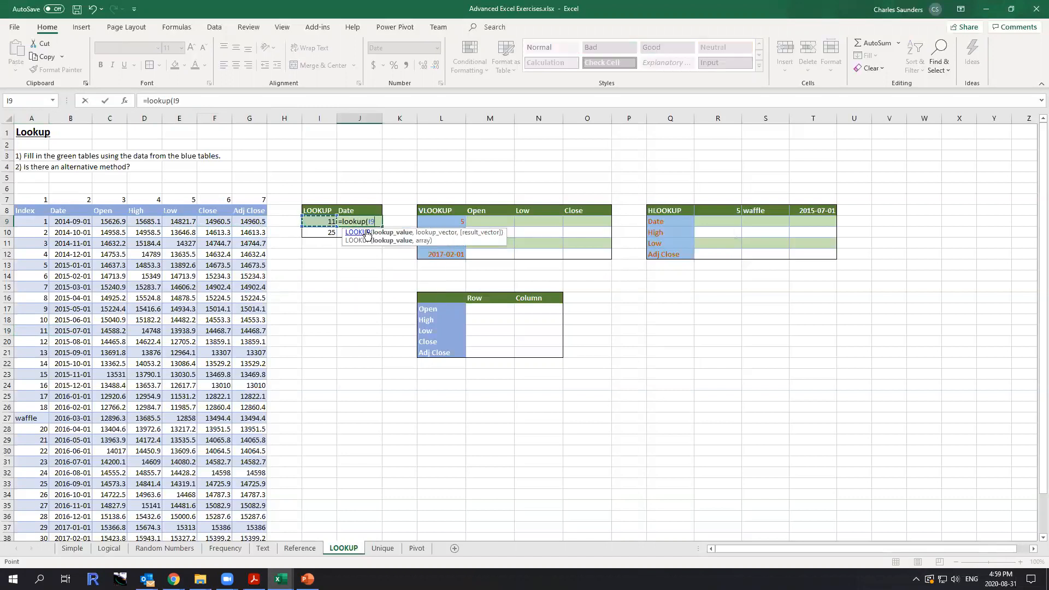
type(",")
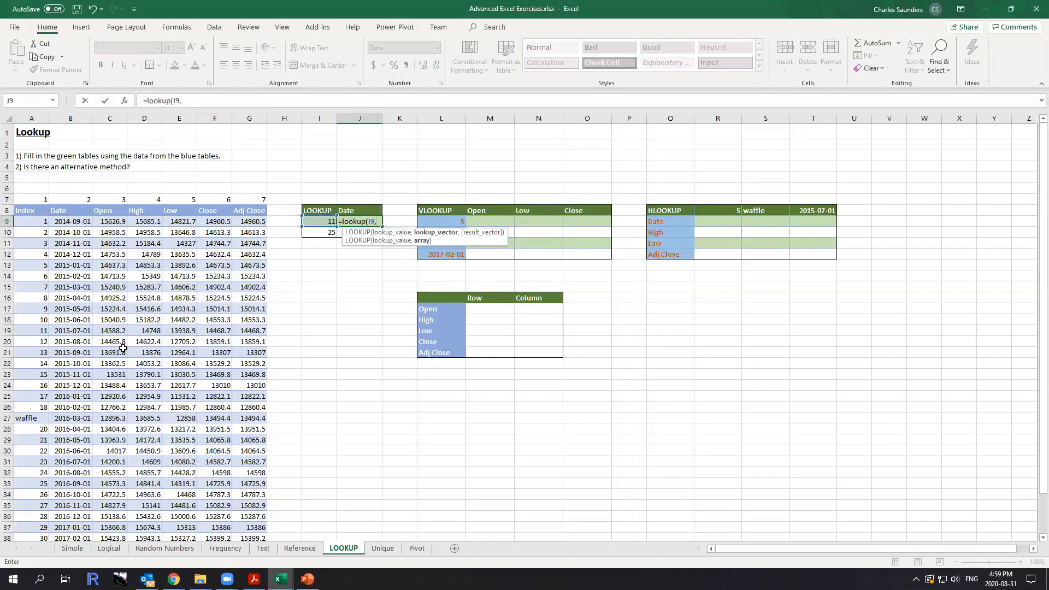
left_click_drag(36, 222, 81, 530)
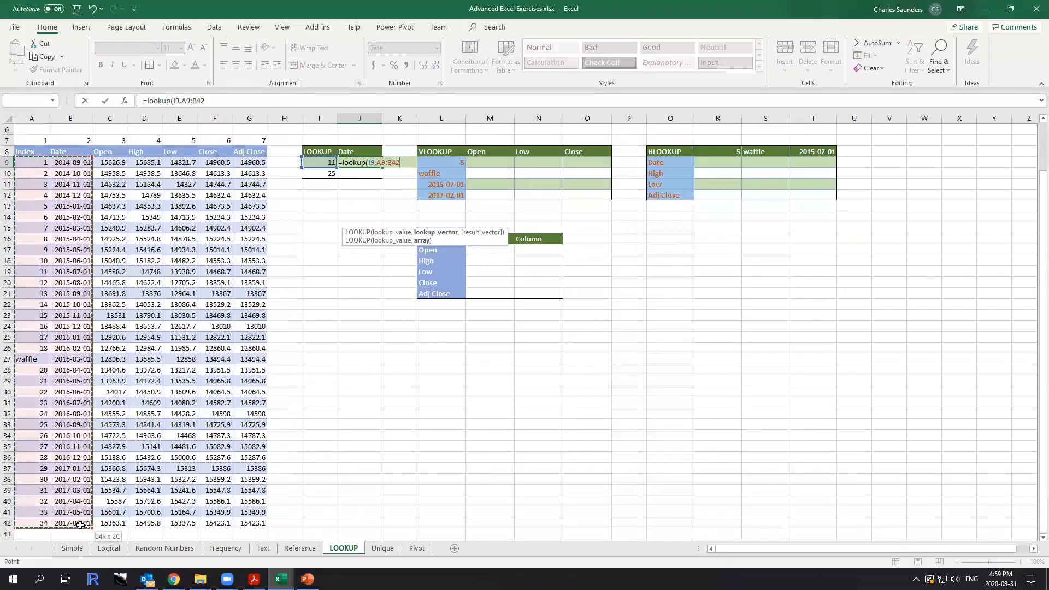
scroll(219, 382, "up", 2)
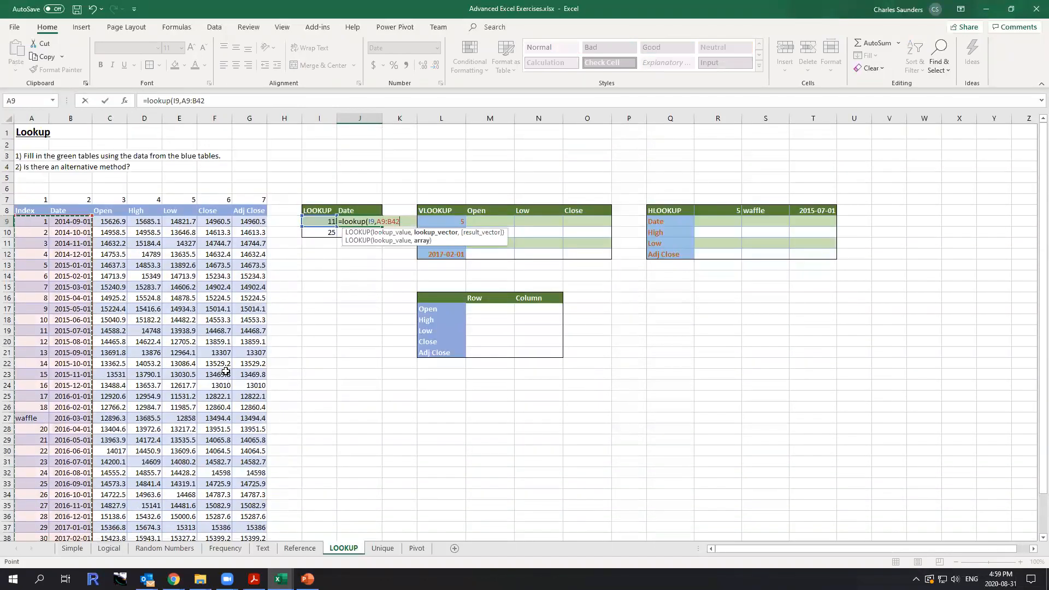
type(")")
key("Return")
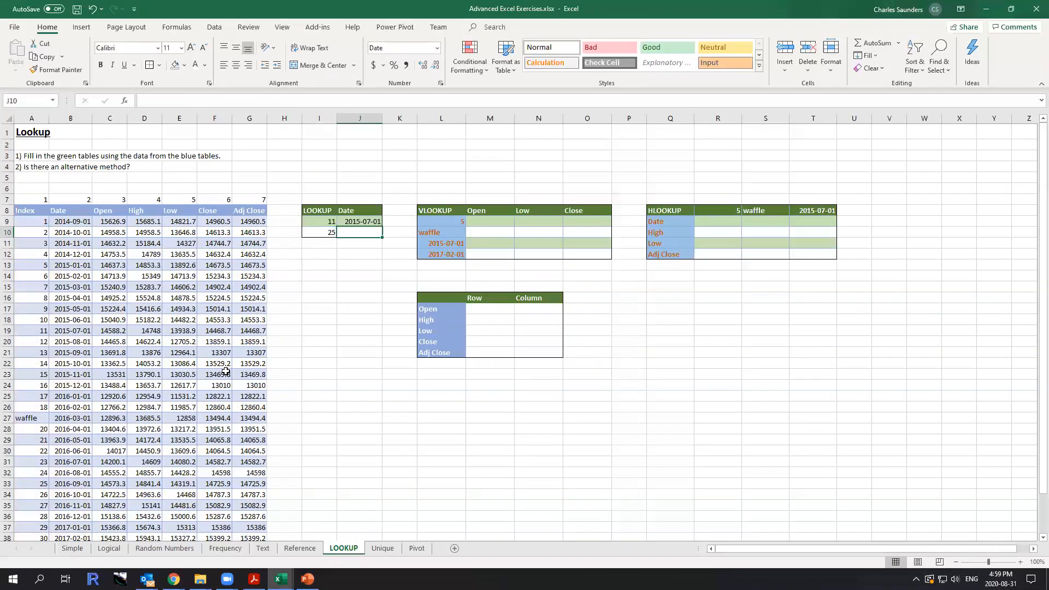
left_click(69, 333)
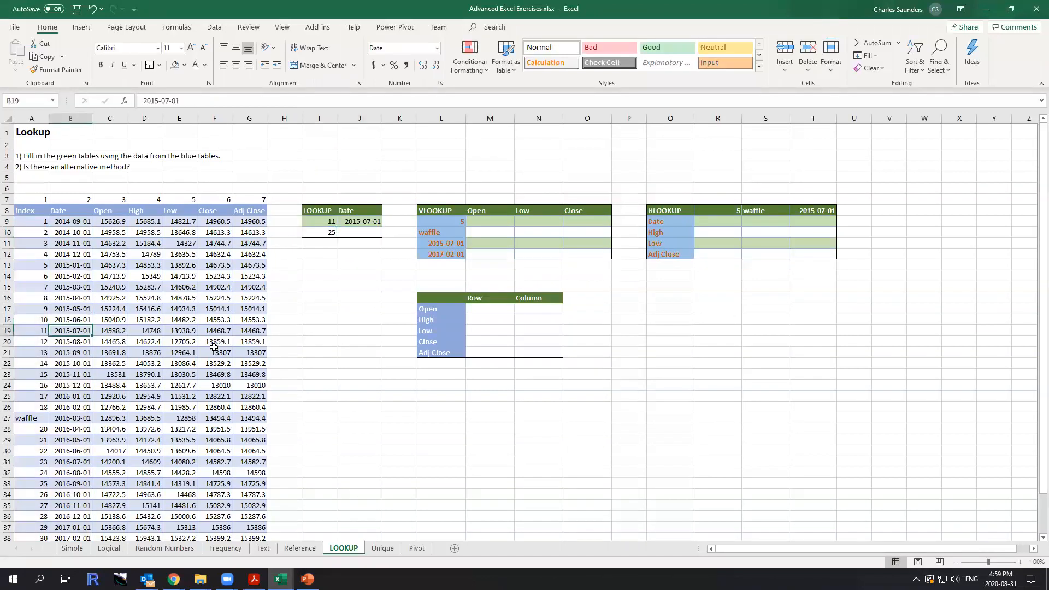
Fill the LOOKUP formula from J9 into J10 as well, for index 25.
left_click(359, 221)
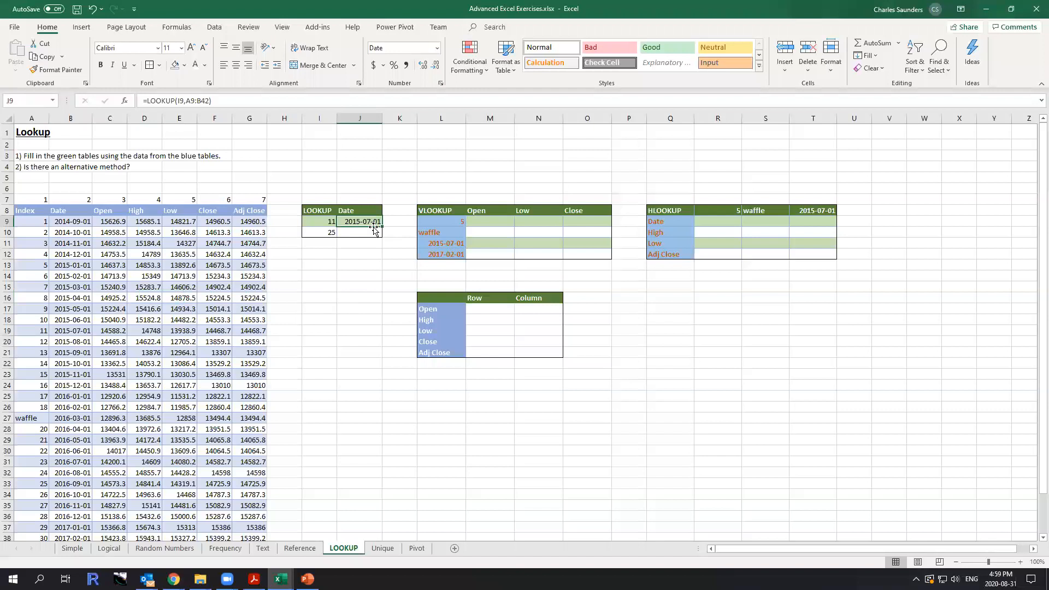
left_click_drag(359, 223, 379, 229)
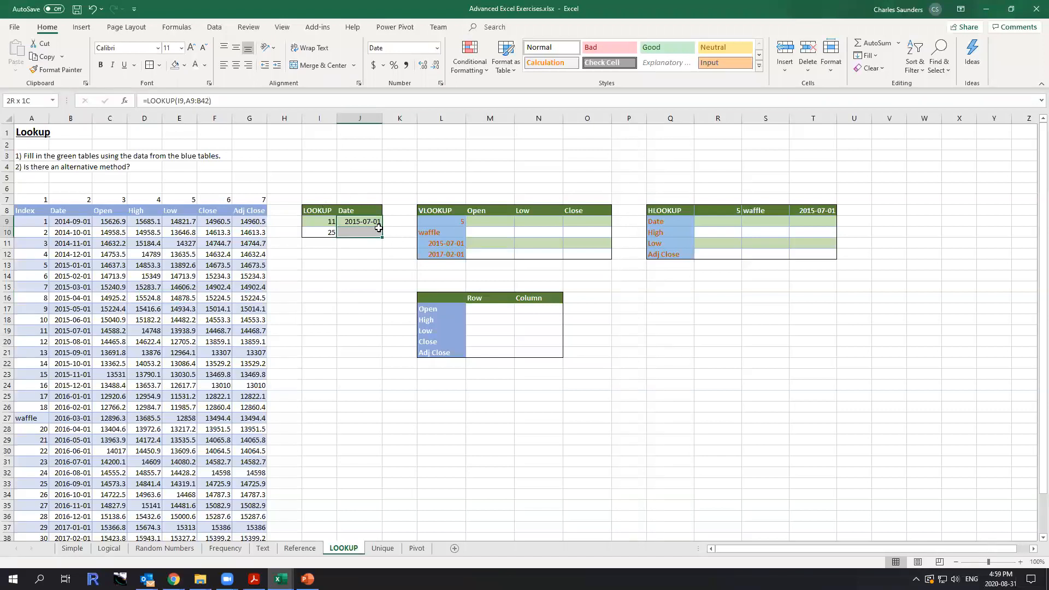
left_click(234, 100)
key("ctrl+Return")
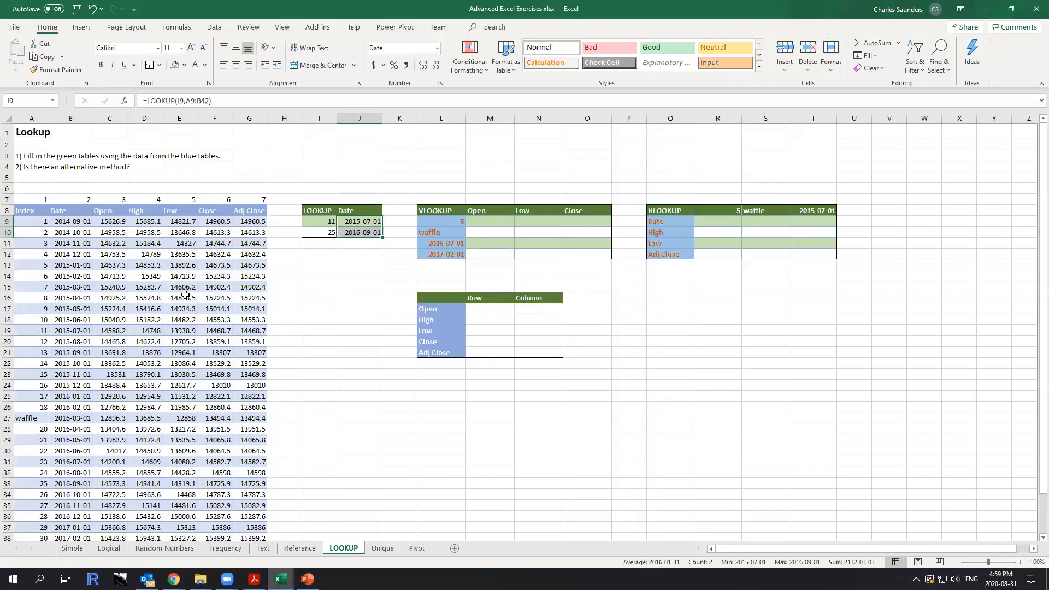
Define the name StockPrices for the data range A9:G42 with workbook scope.
left_click(38, 219)
scroll(260, 487, "down", 3)
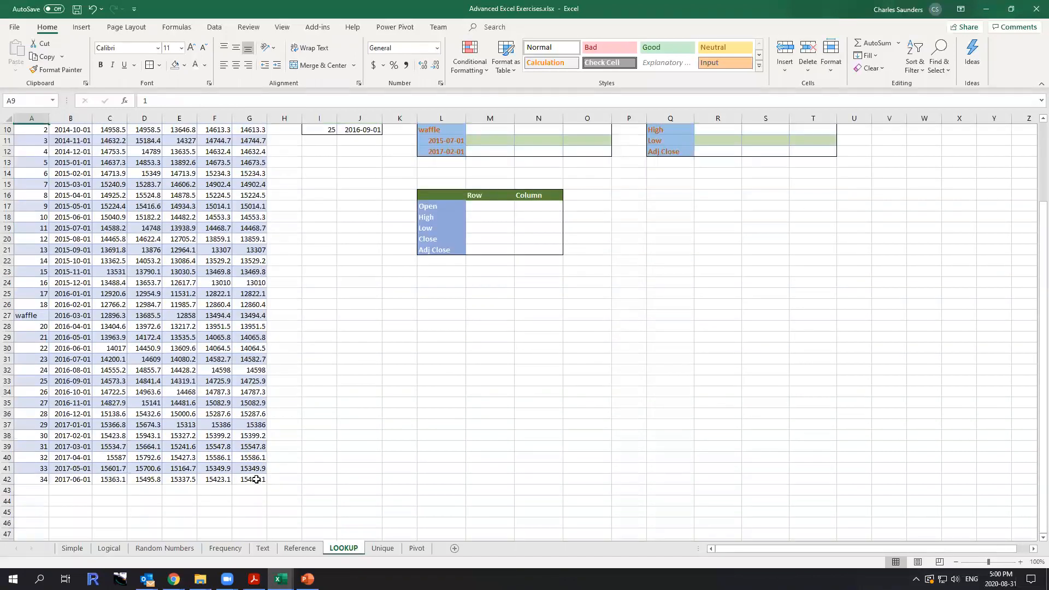
left_click(255, 479, "shift")
right_click(278, 386)
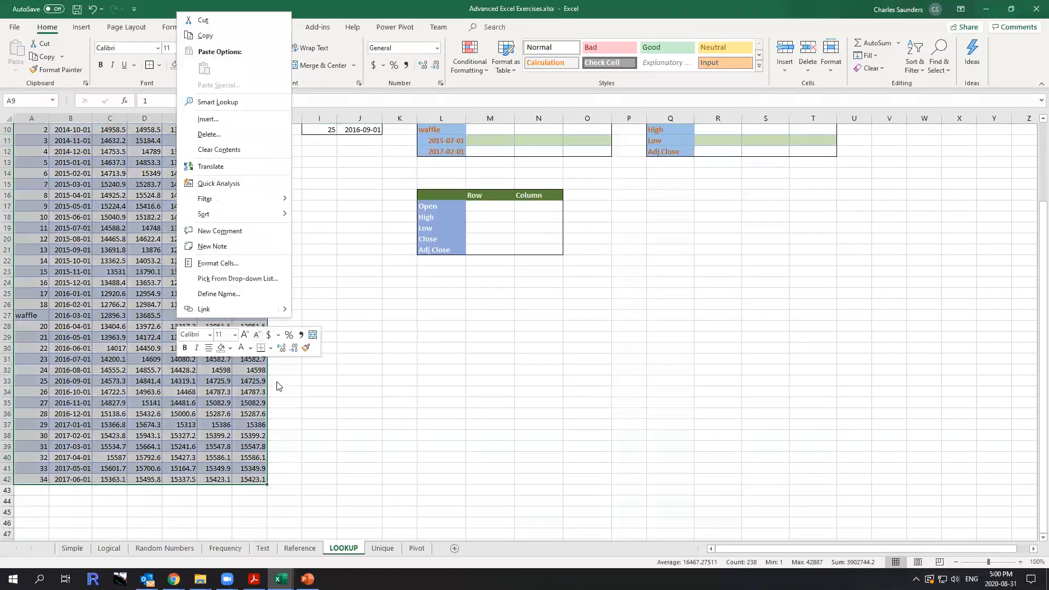
left_click(218, 293)
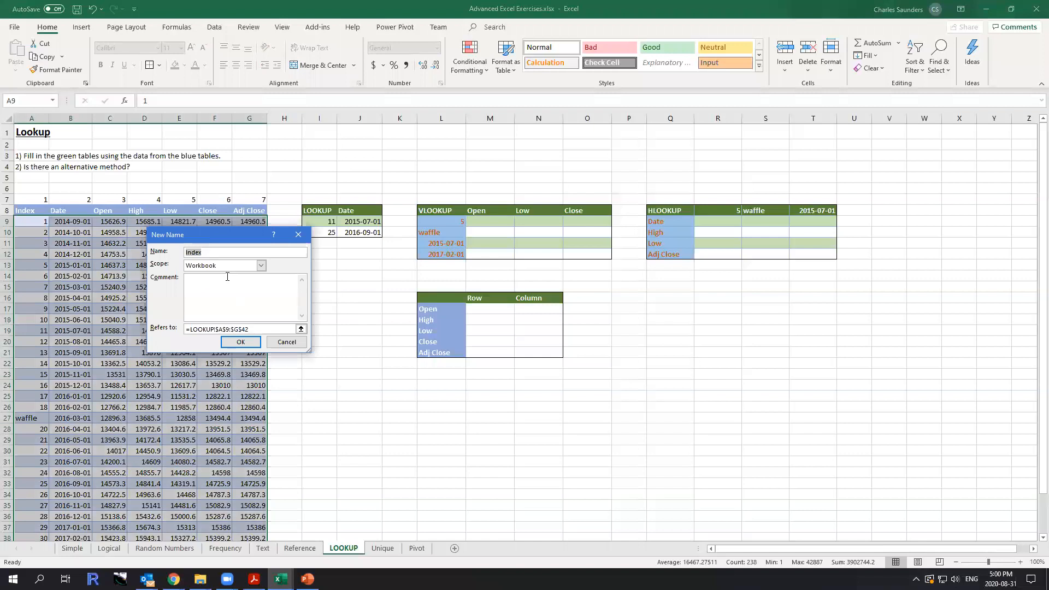
type("S")
left_click(244, 345)
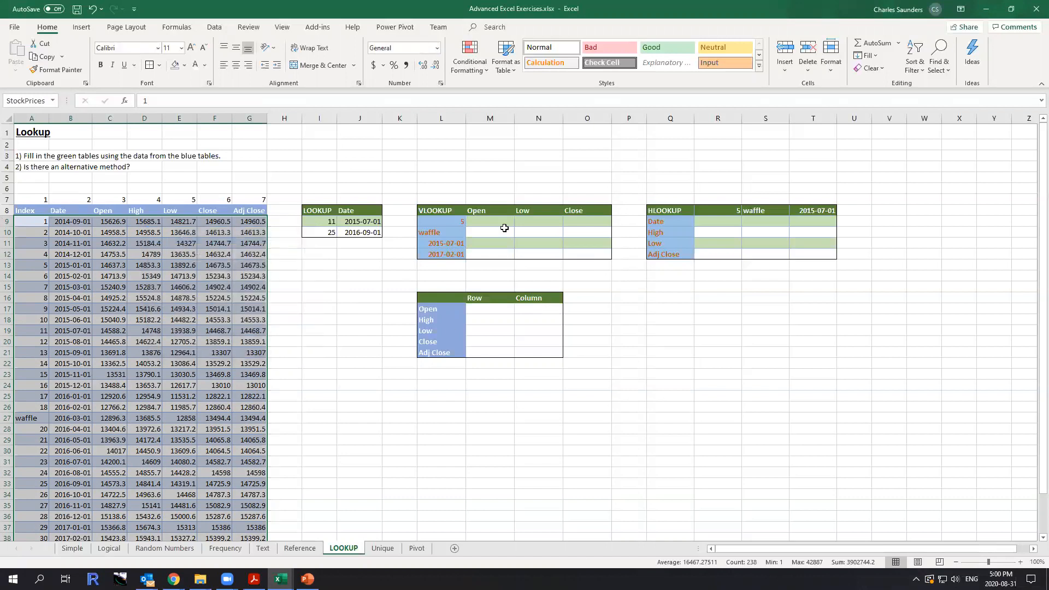
Edit the StockPrices named range to include the header row, so it refers to =LOOKUP!$A$8:$G$42.
left_click(536, 254)
left_click(480, 224)
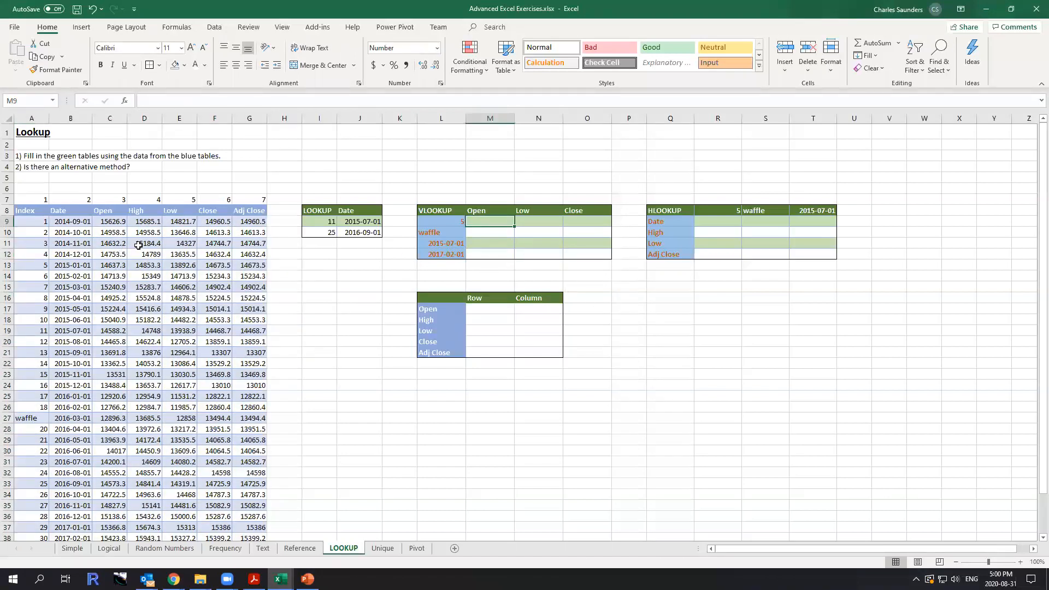
left_click(213, 29)
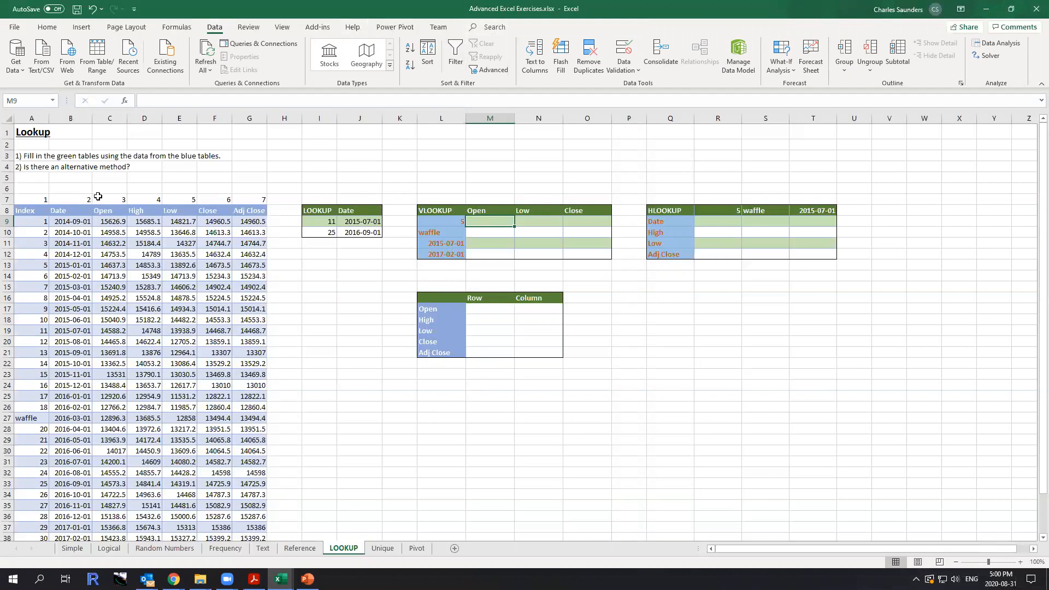
left_click(175, 27)
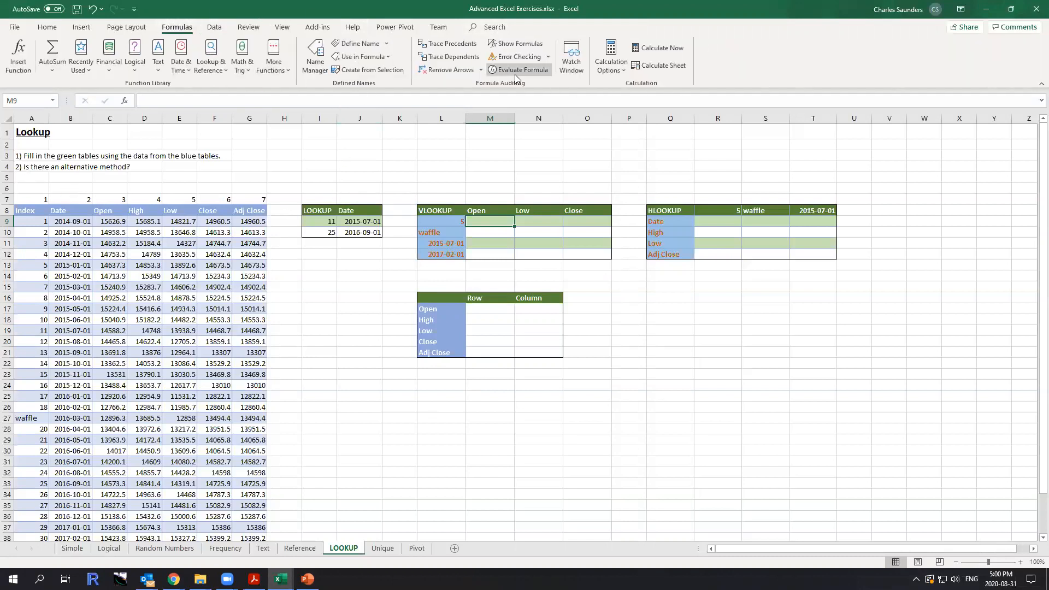
left_click(316, 59)
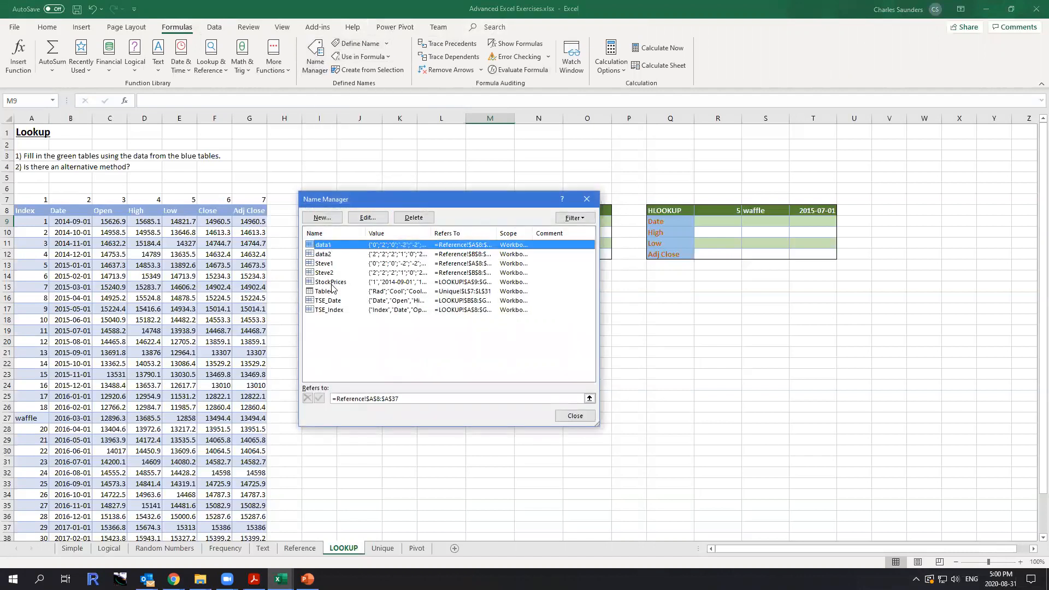
left_click(337, 282)
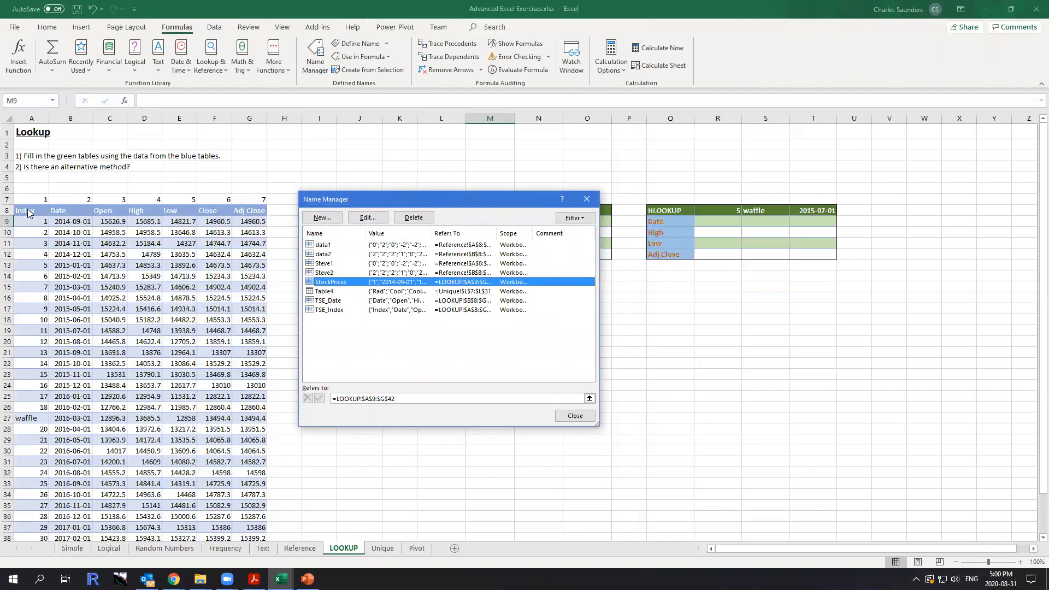
left_click(365, 218)
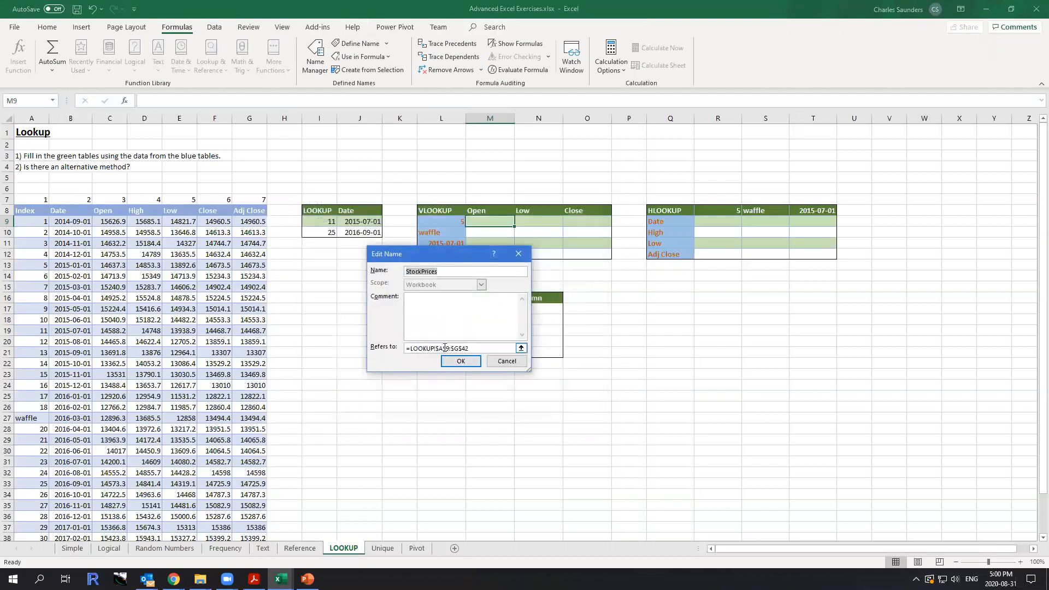
left_click(445, 348)
key("BackSpace")
type("8")
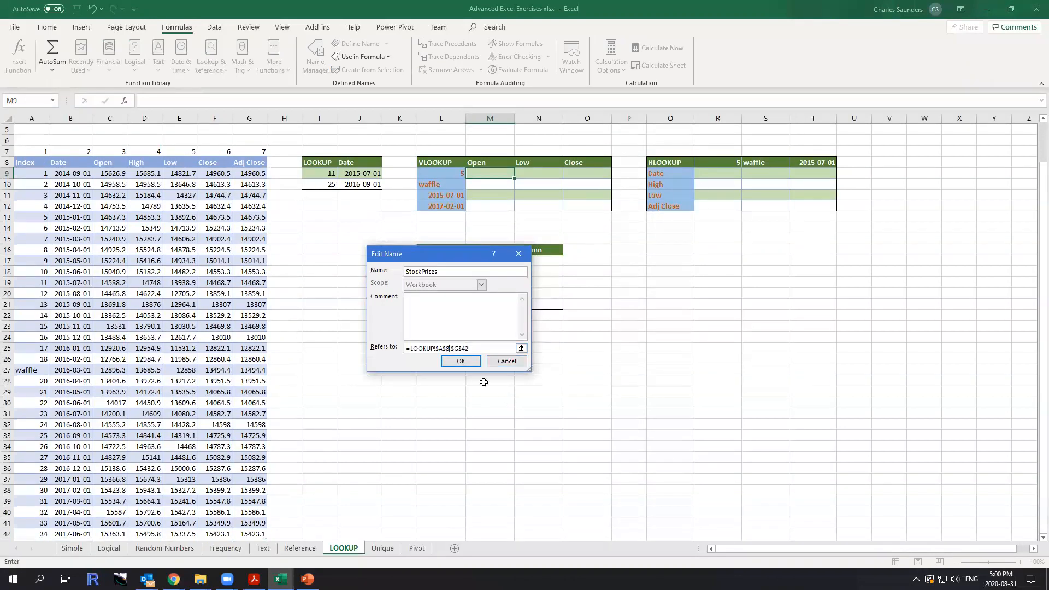
left_click(459, 362)
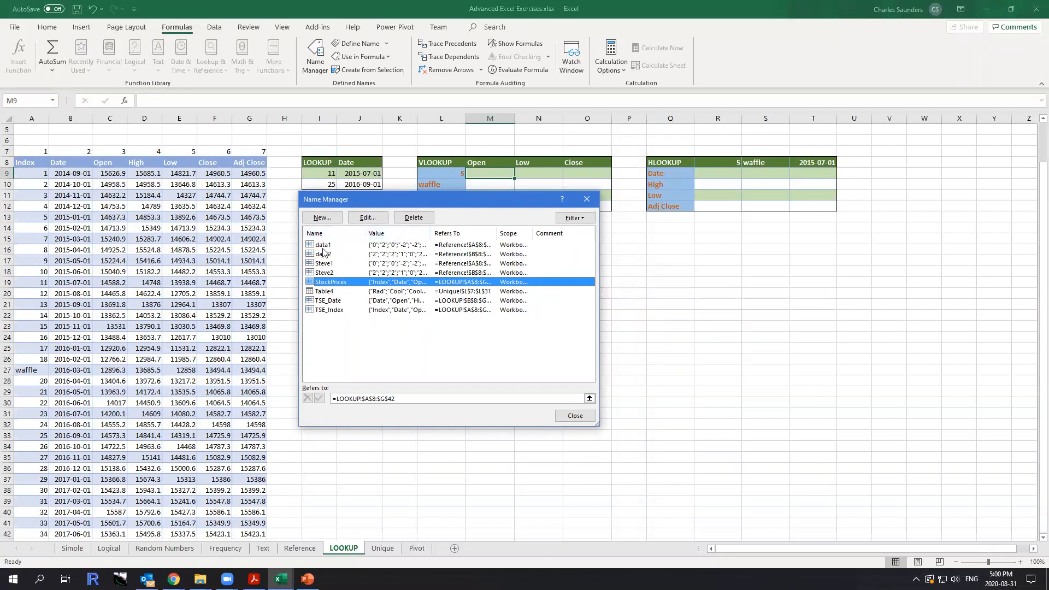
left_click(573, 416)
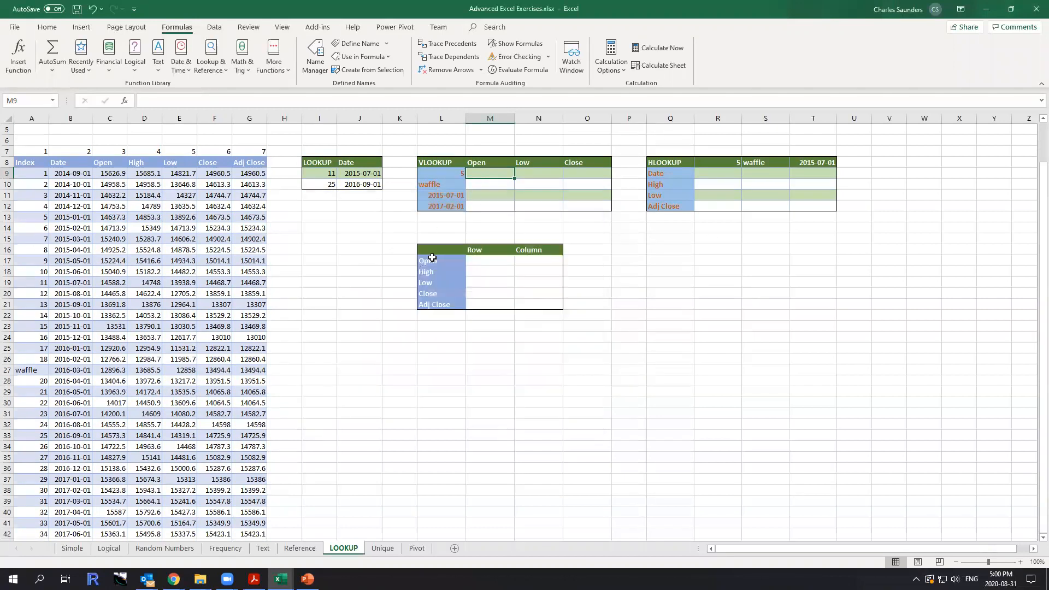
Enter =VLOOKUP(L9,StockPrices,3,FALSE) in M9 to return the Open price for index 5 by exact match.
scroll(346, 299, "up", 2)
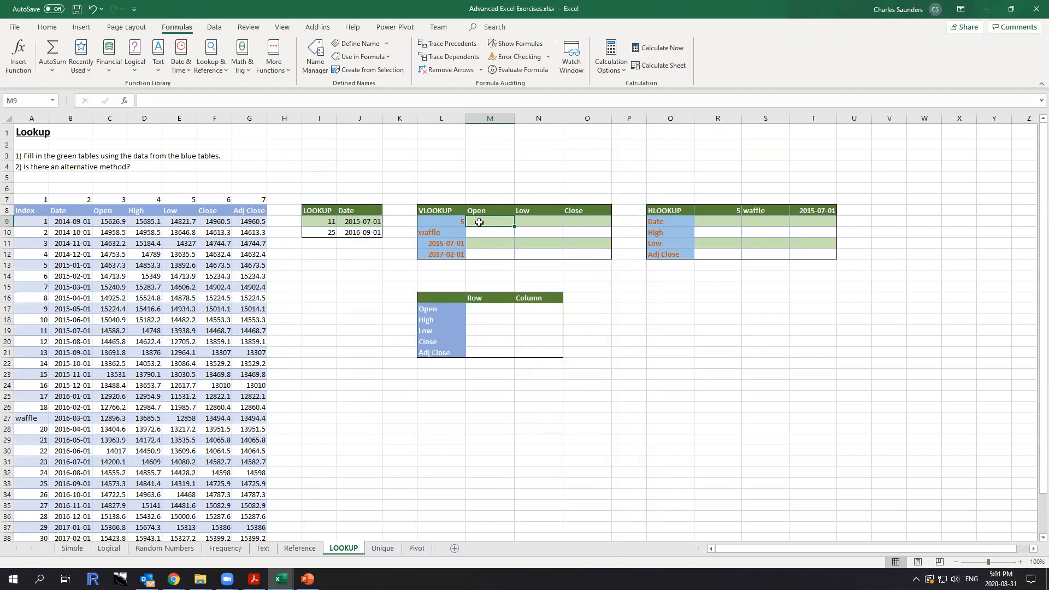
type("=V")
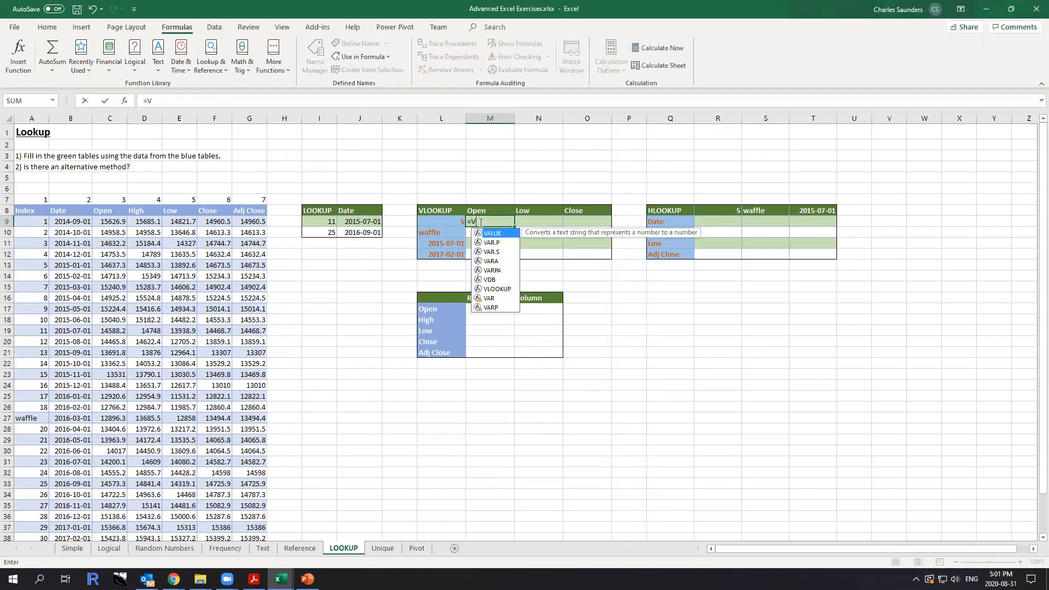
type("LOOKUP(")
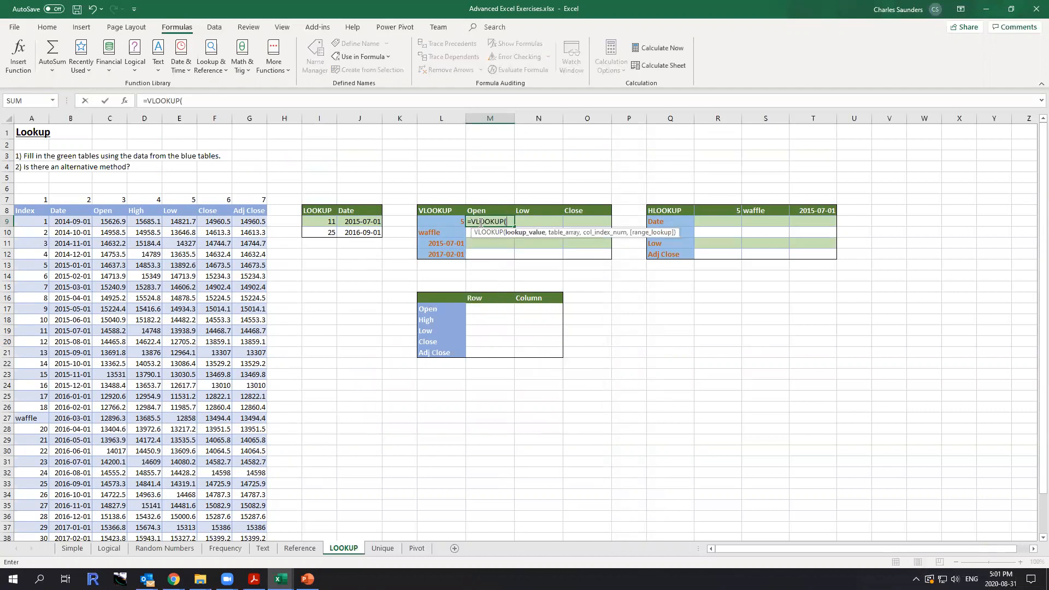
left_click(444, 222)
type(",")
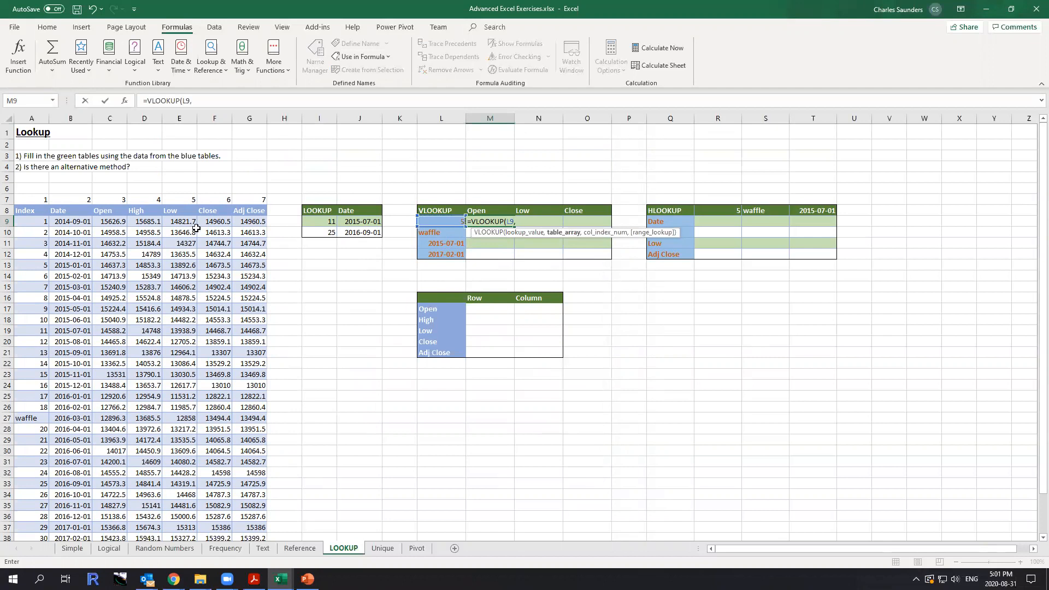
type("stock")
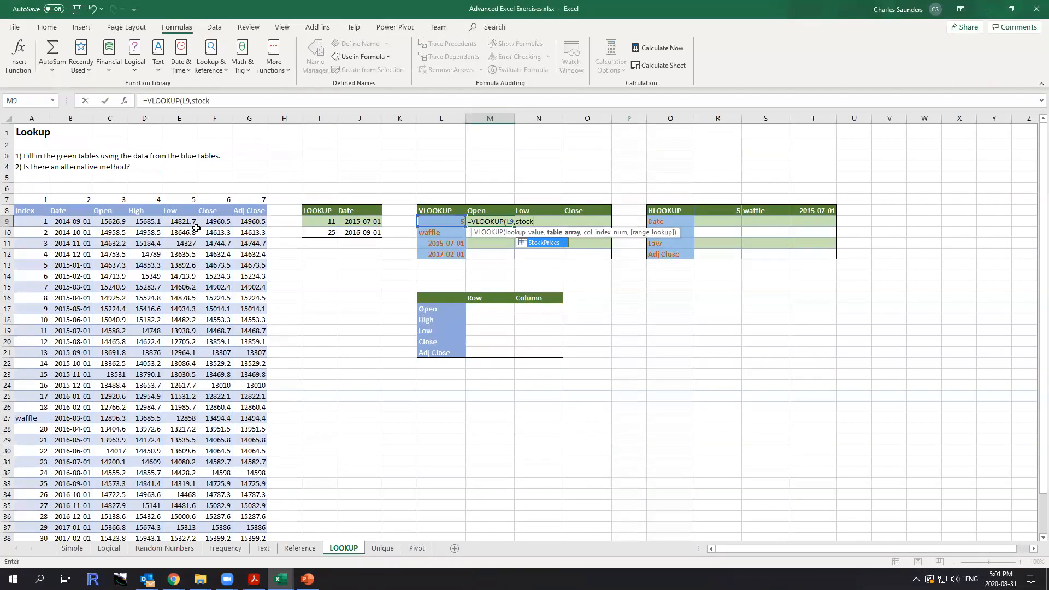
key("Tab")
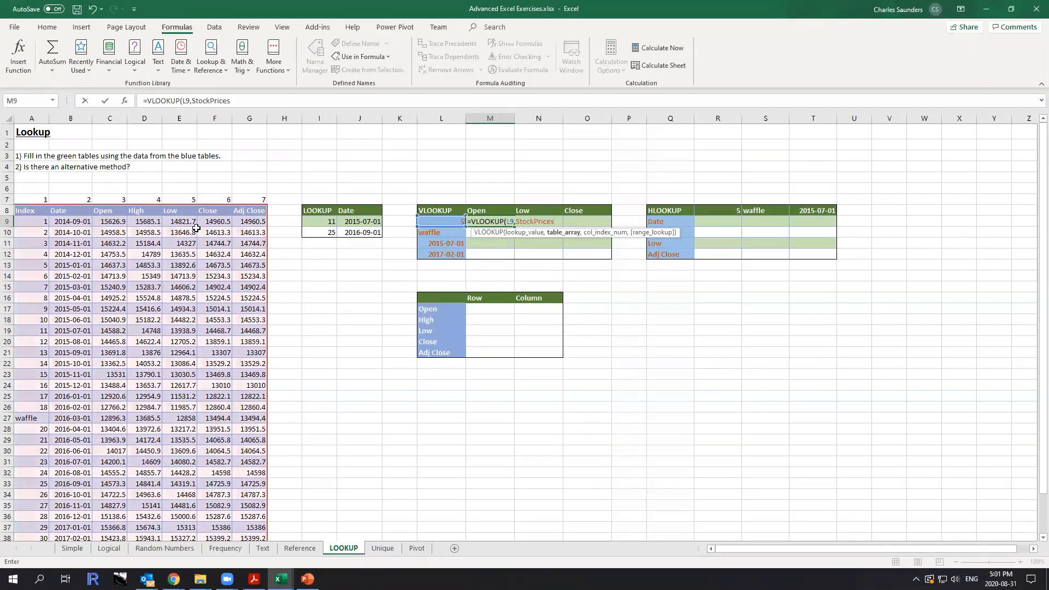
type(",")
type(",3,")
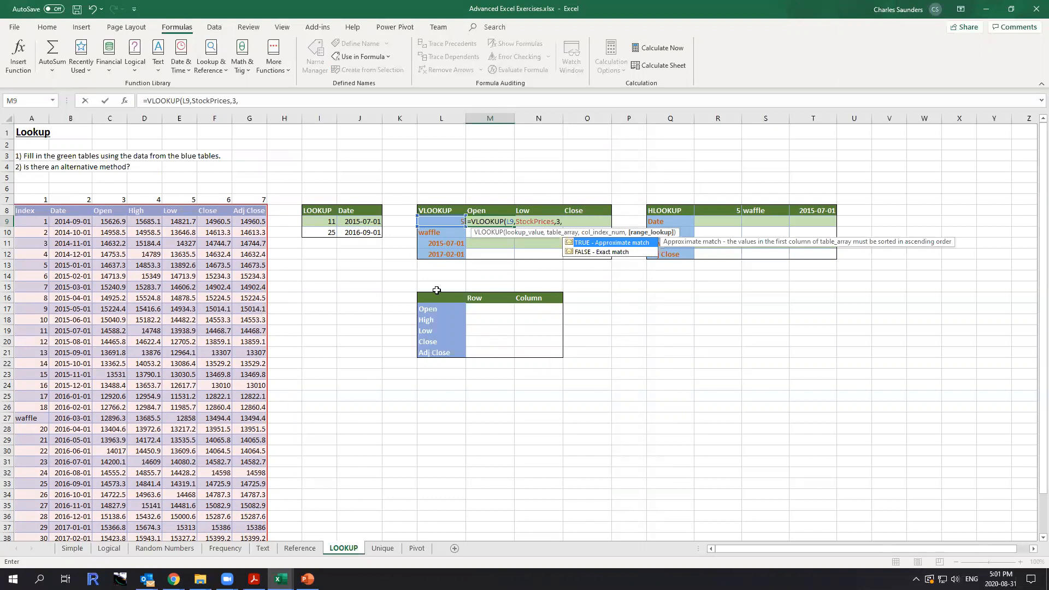
left_click(603, 253)
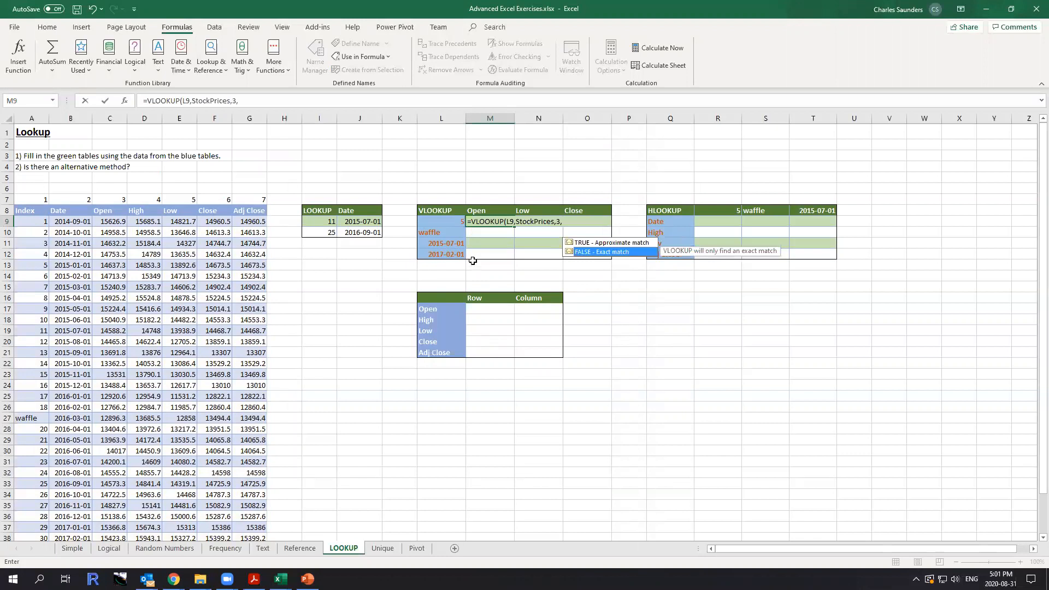
left_click(254, 102)
type("false)")
key("Return")
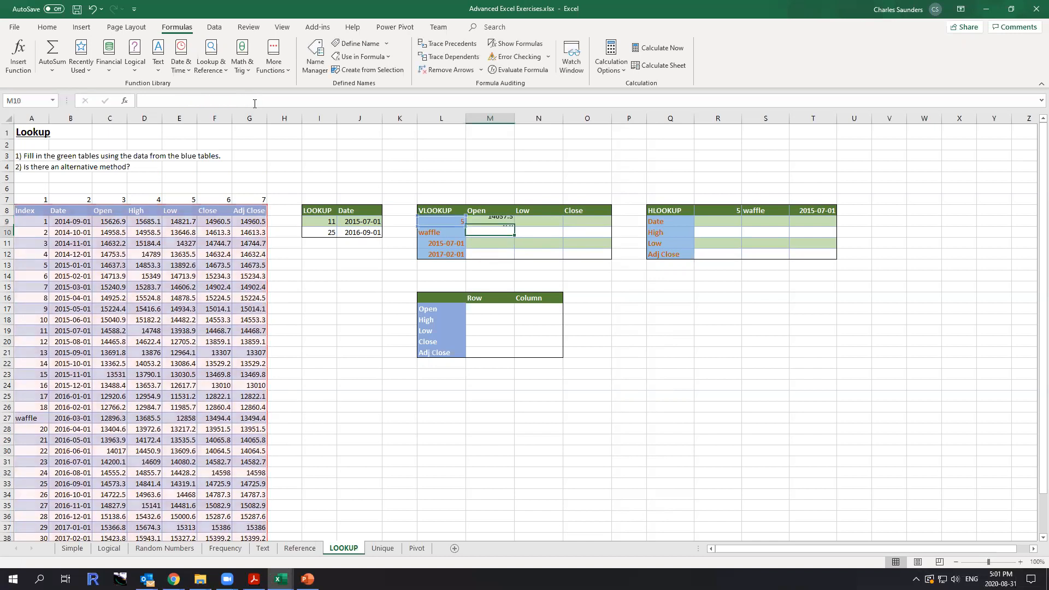
Fill the VLOOKUP formula from M9 into M10 to get the Open price for waffle.
left_click(495, 221)
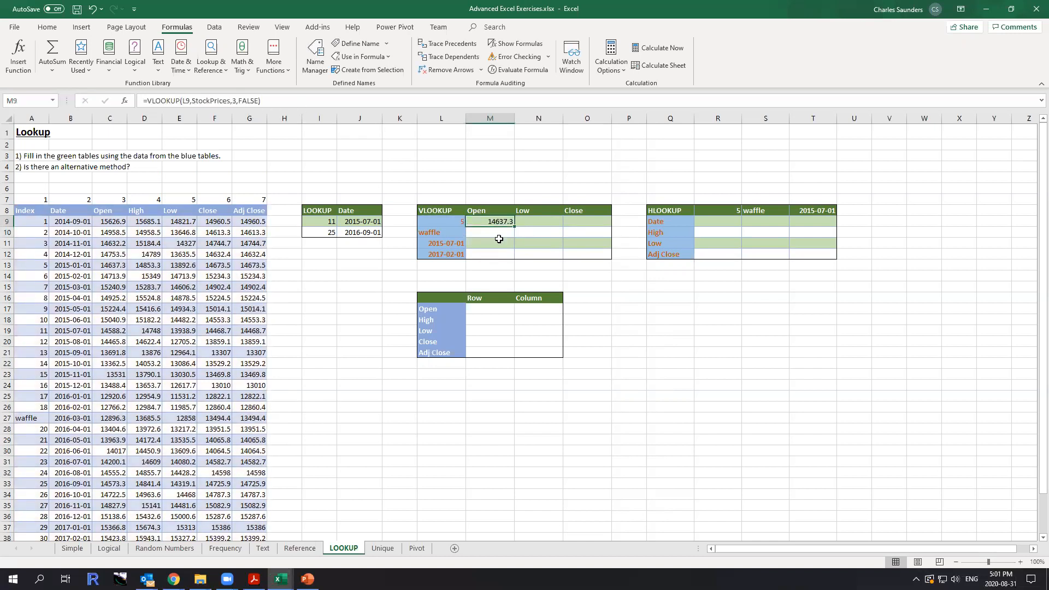
left_click(501, 232)
left_click(499, 220)
left_click(270, 100)
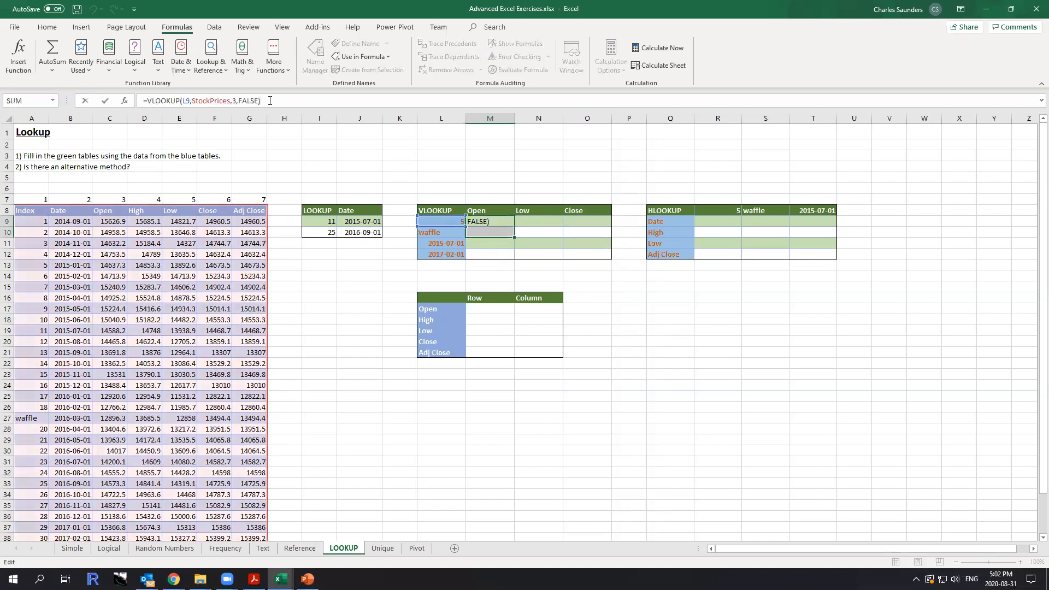
key("ctrl+Return")
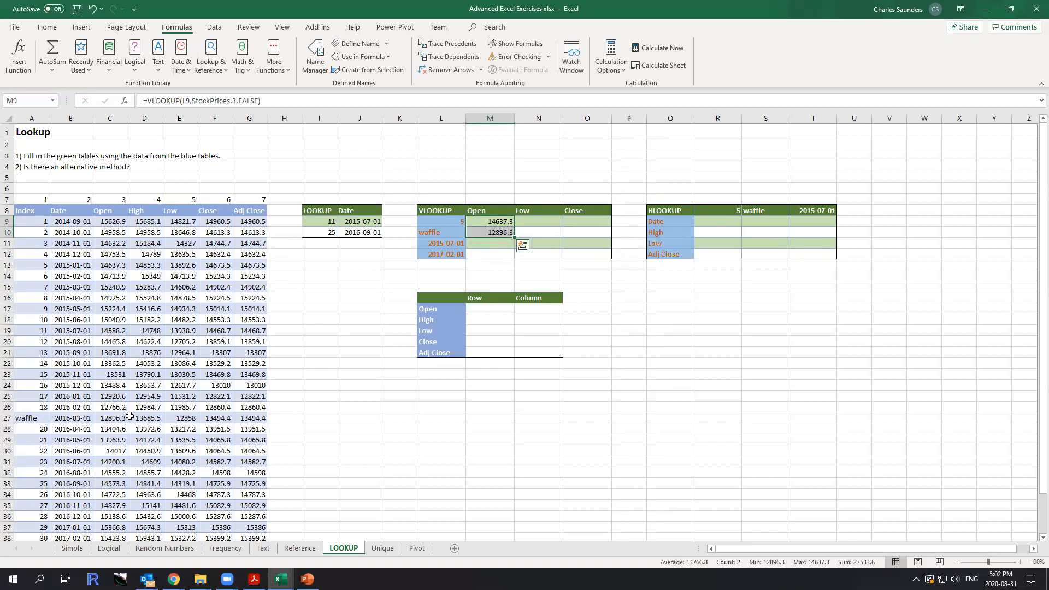
Enter =VLOOKUP(L11,TSE_Date,2,FALSE) in M11 to return the Open price for 2015-07-01 by exact match.
left_click(455, 245)
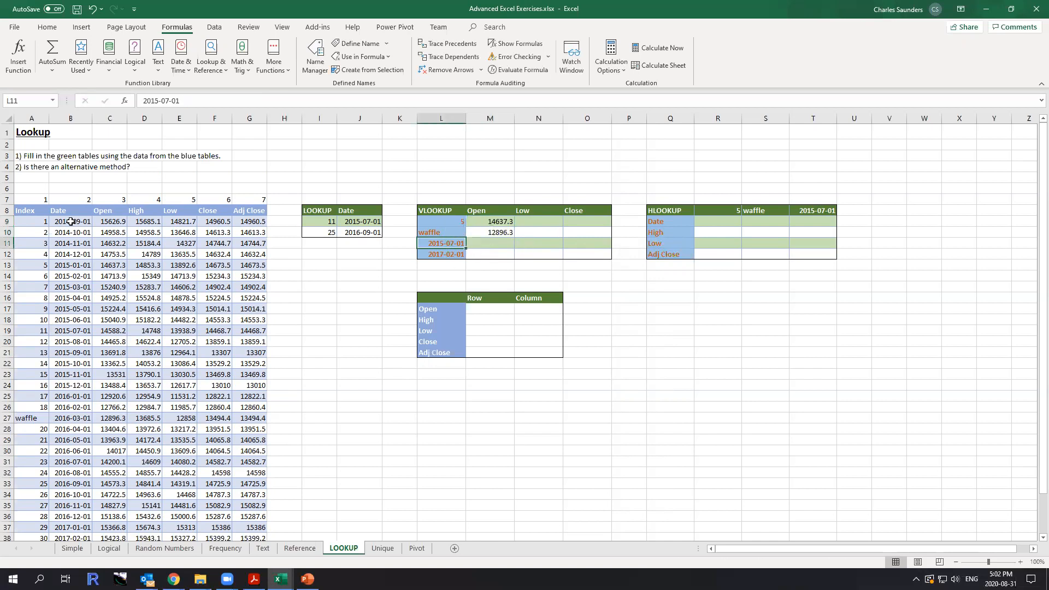
left_click(500, 245)
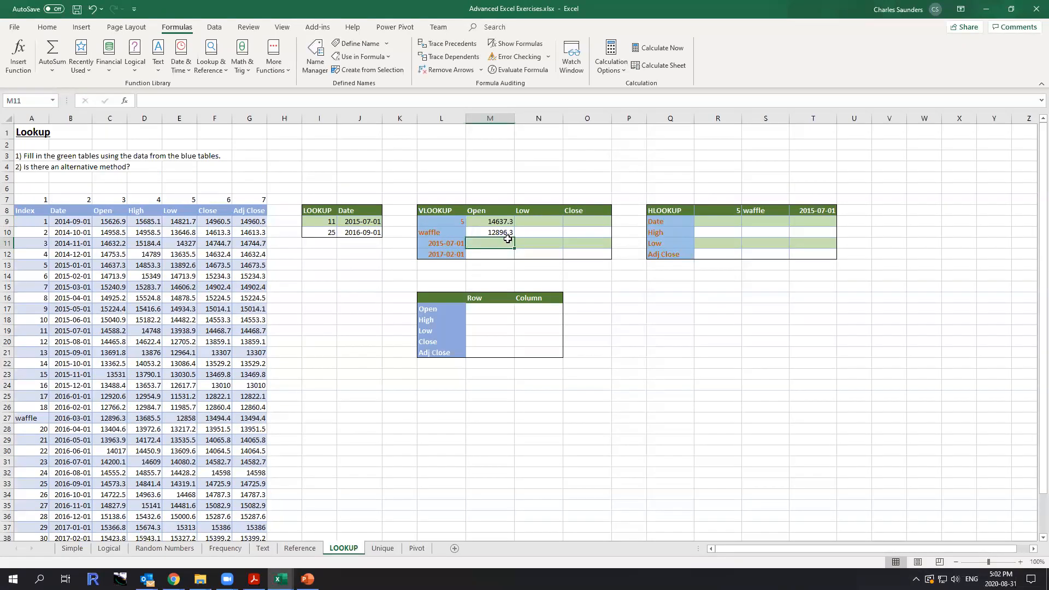
type("=vlooik")
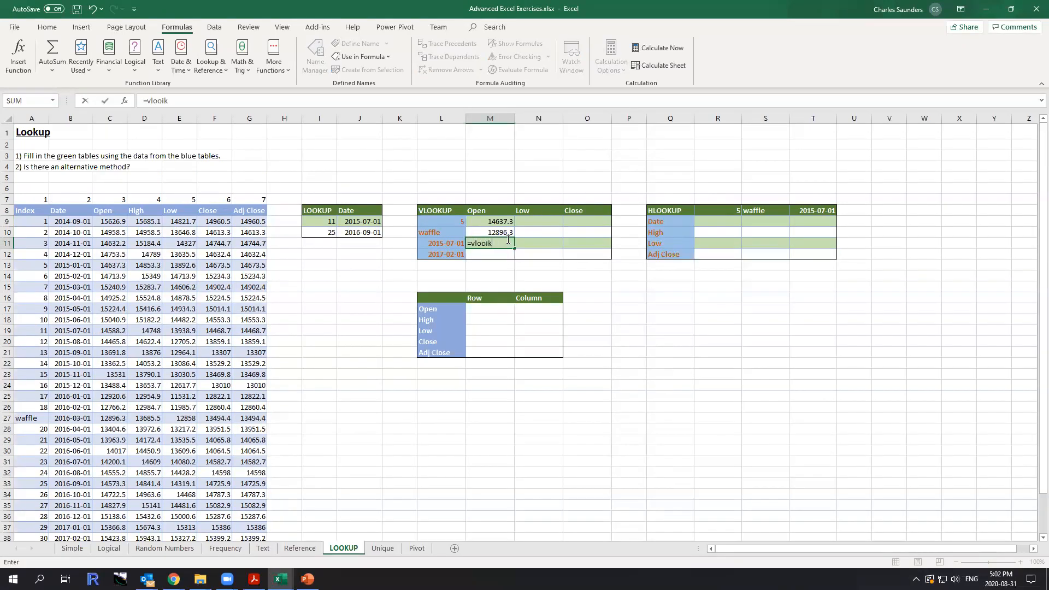
key("BackSpace")
key("BackSpace")
type("kup(")
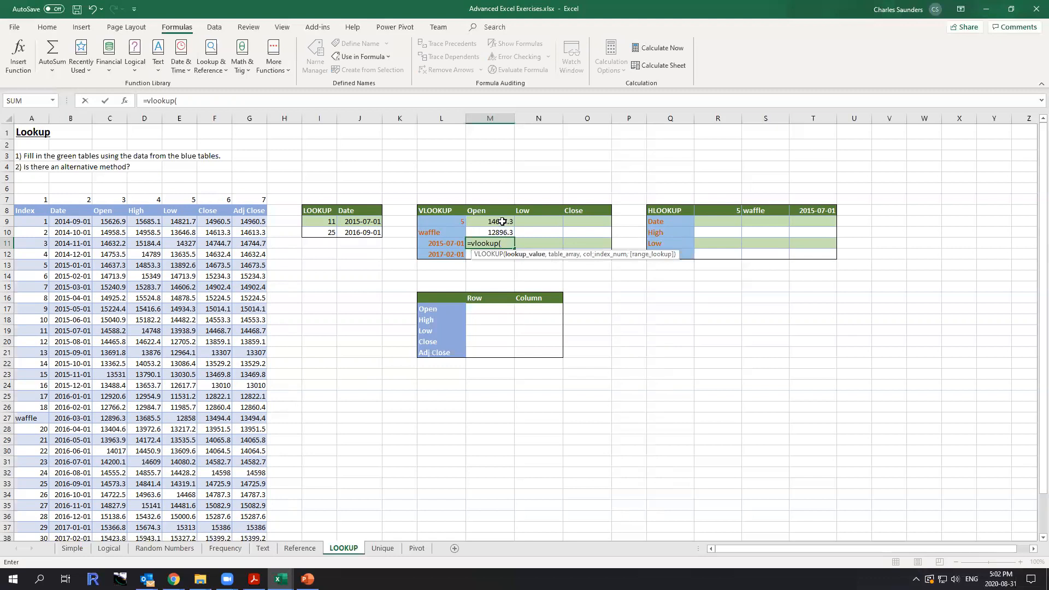
left_click(449, 241)
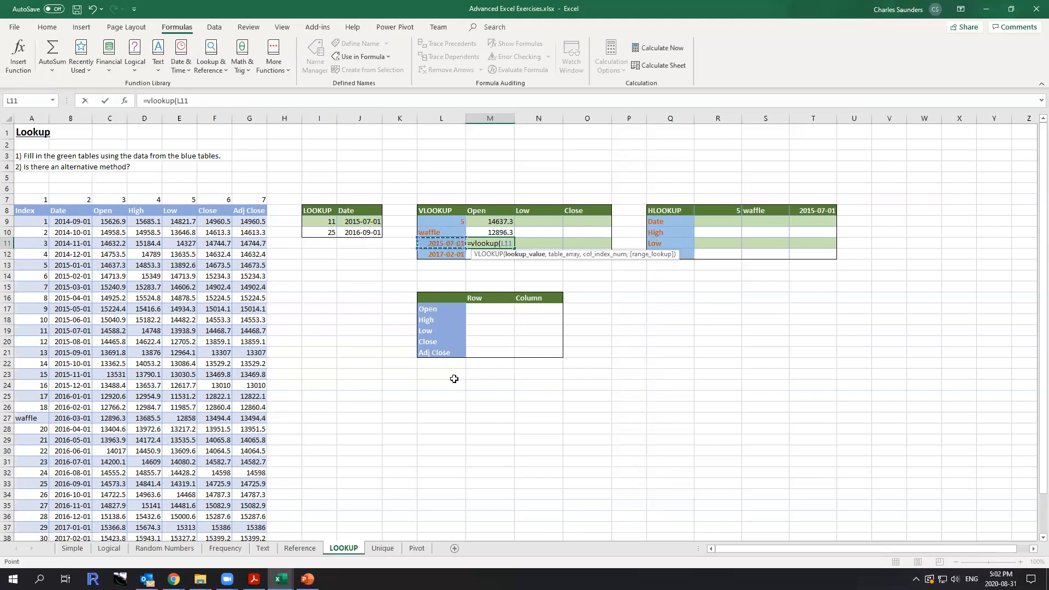
type(",")
left_click_drag(61, 210, 245, 544)
scroll(343, 325, "up", 4)
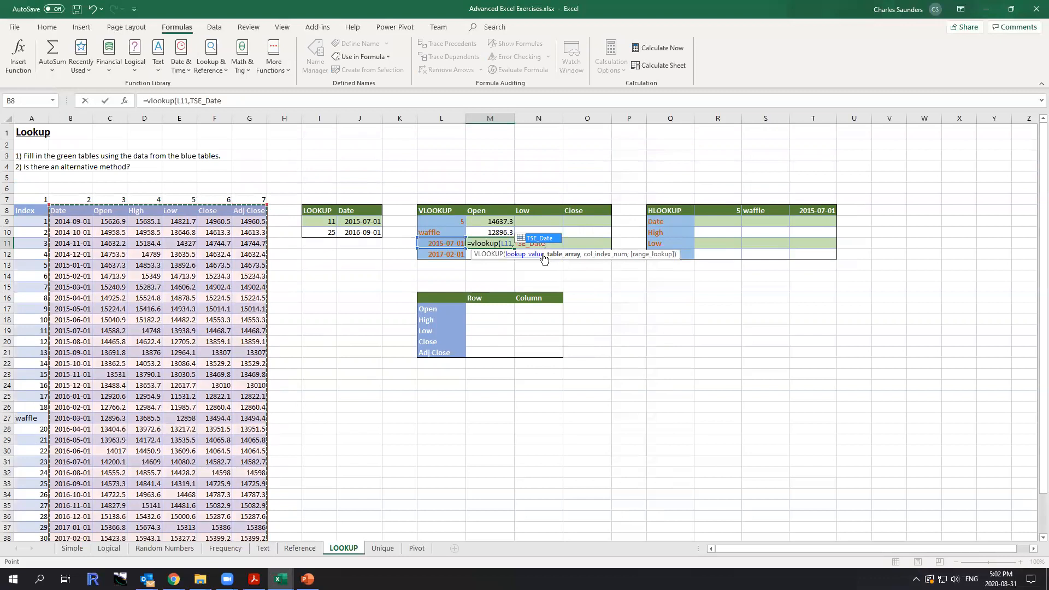
type(",")
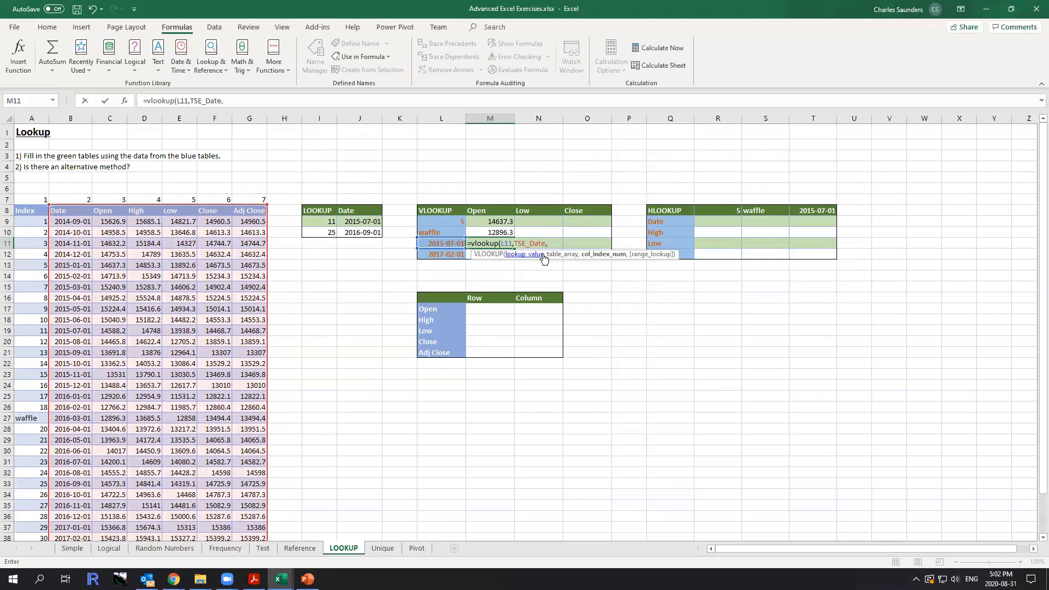
type("2,")
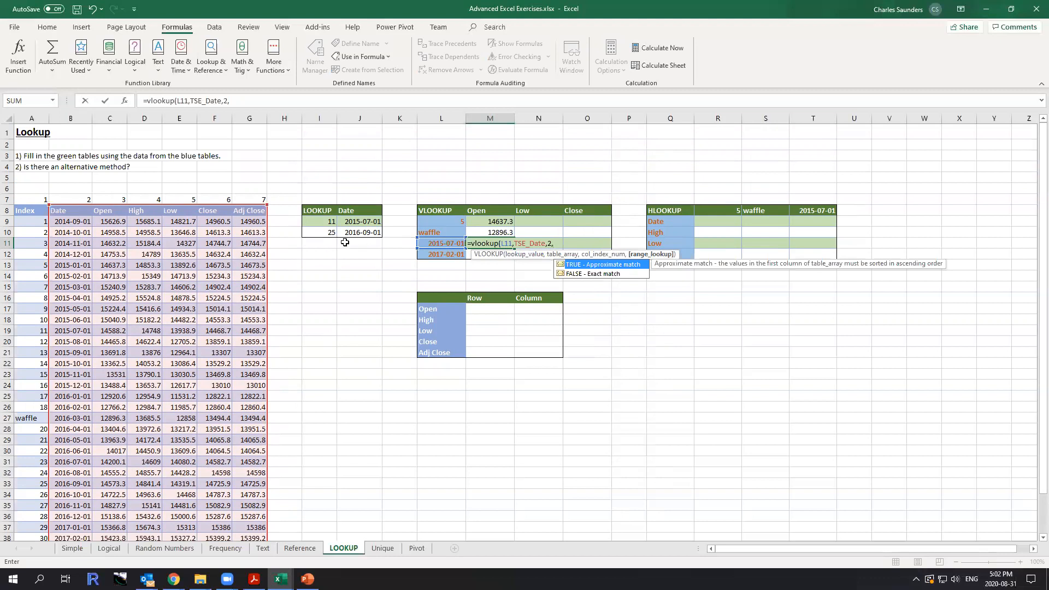
type("fale")
type("se")
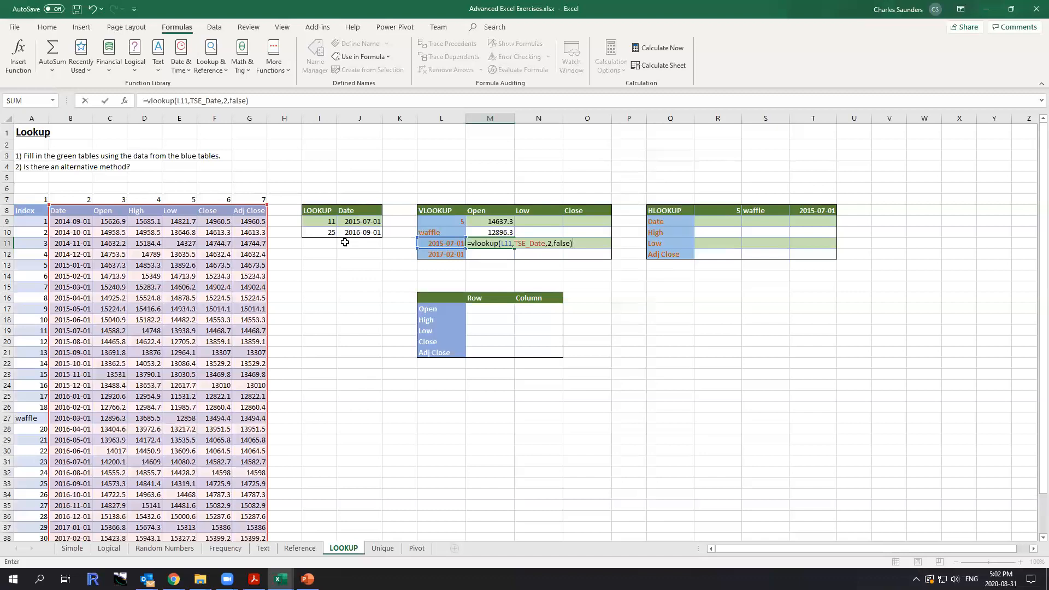
key("Return")
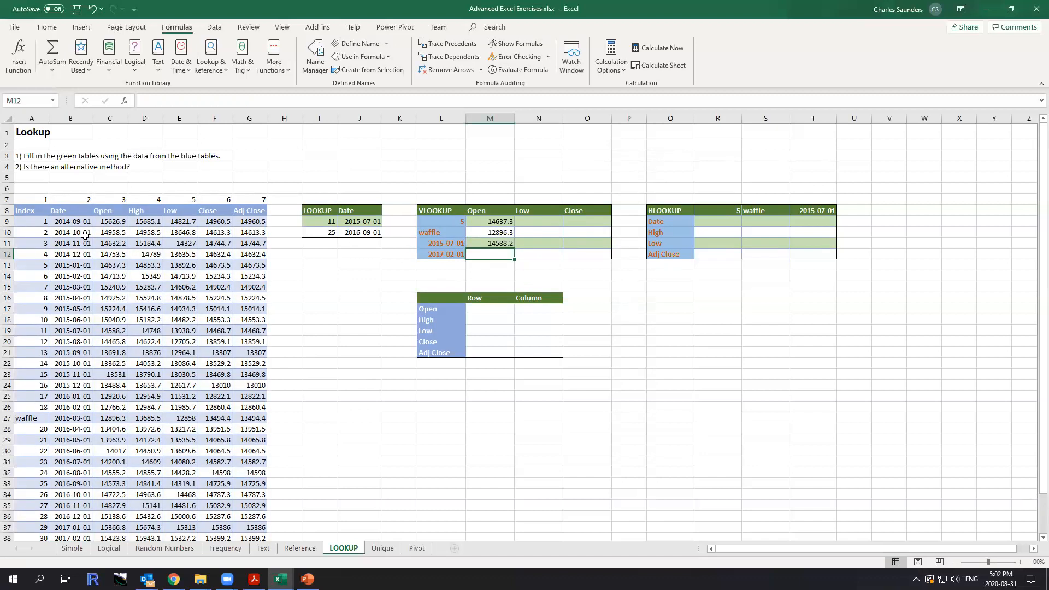
Check the Open price in the 2015-07-01 data row and fill the VLOOKUP formula from M11 into M12.
left_click(77, 329)
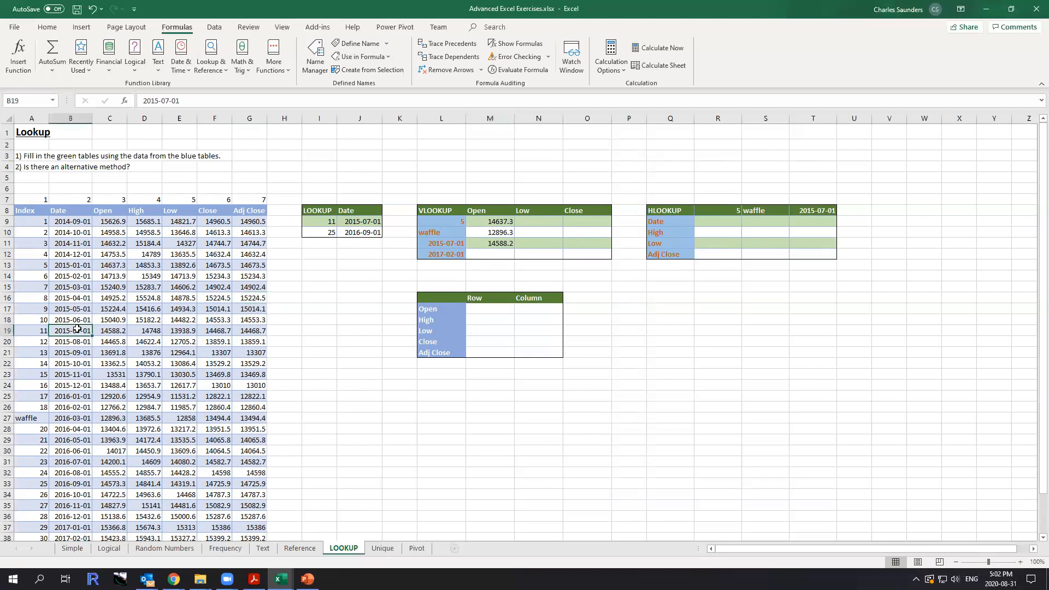
left_click_drag(77, 328, 143, 330)
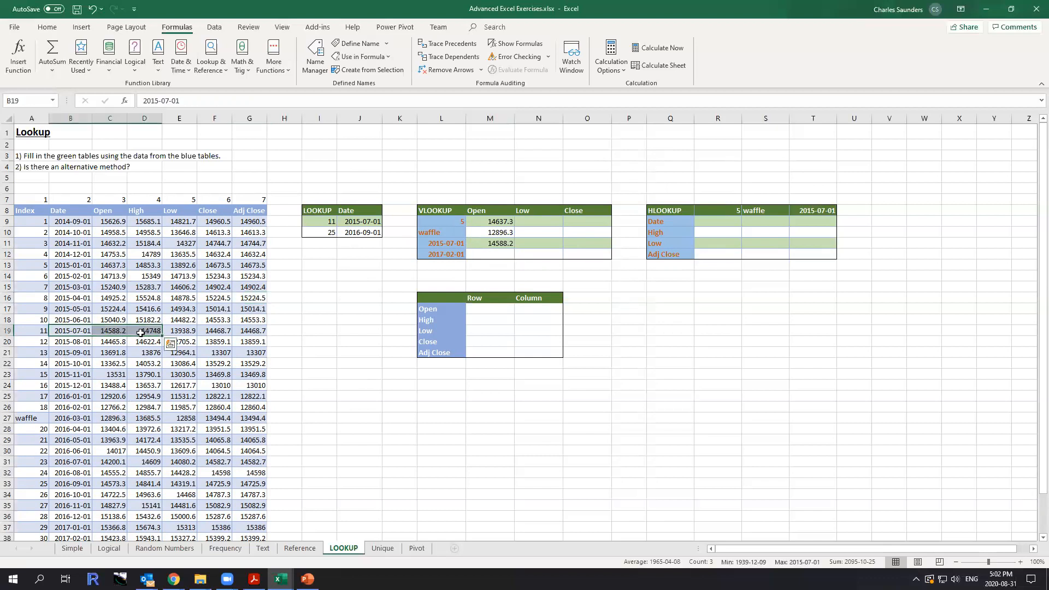
left_click(116, 330)
left_click_drag(67, 330, 113, 330)
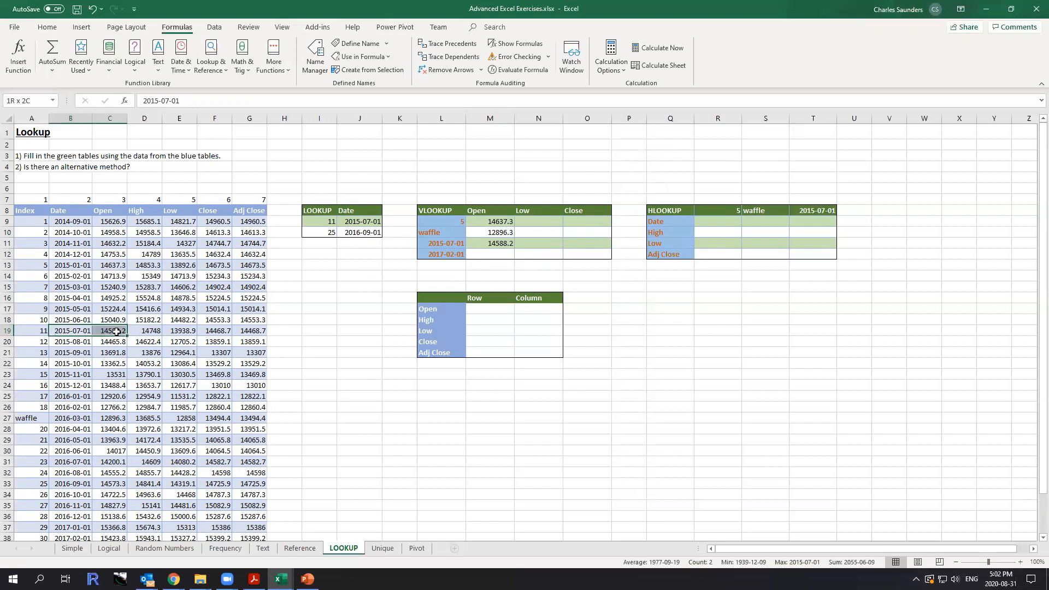
left_click(499, 243)
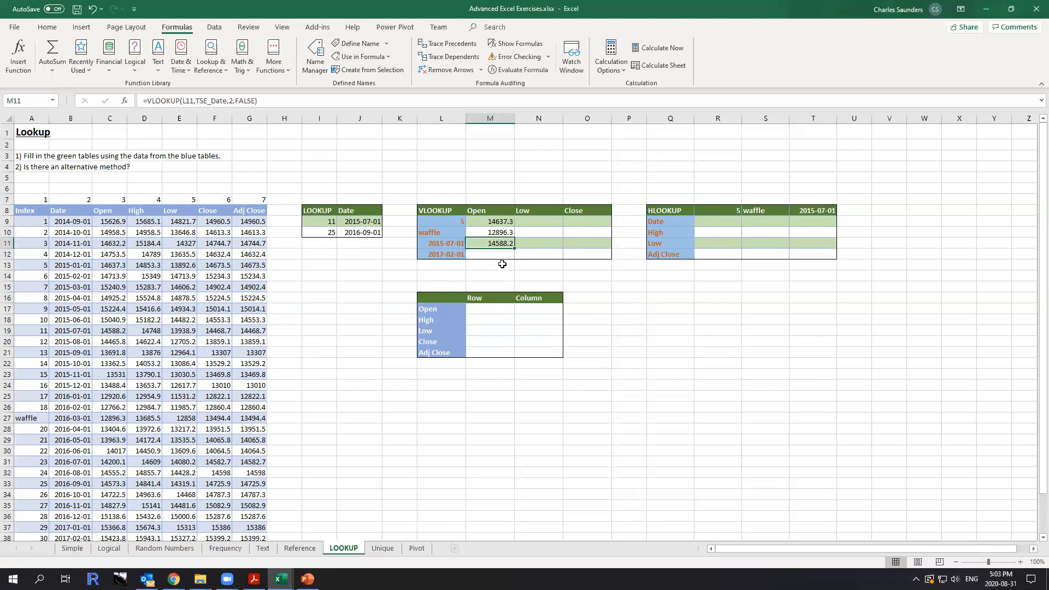
left_click(498, 254, "shift")
left_click(264, 100)
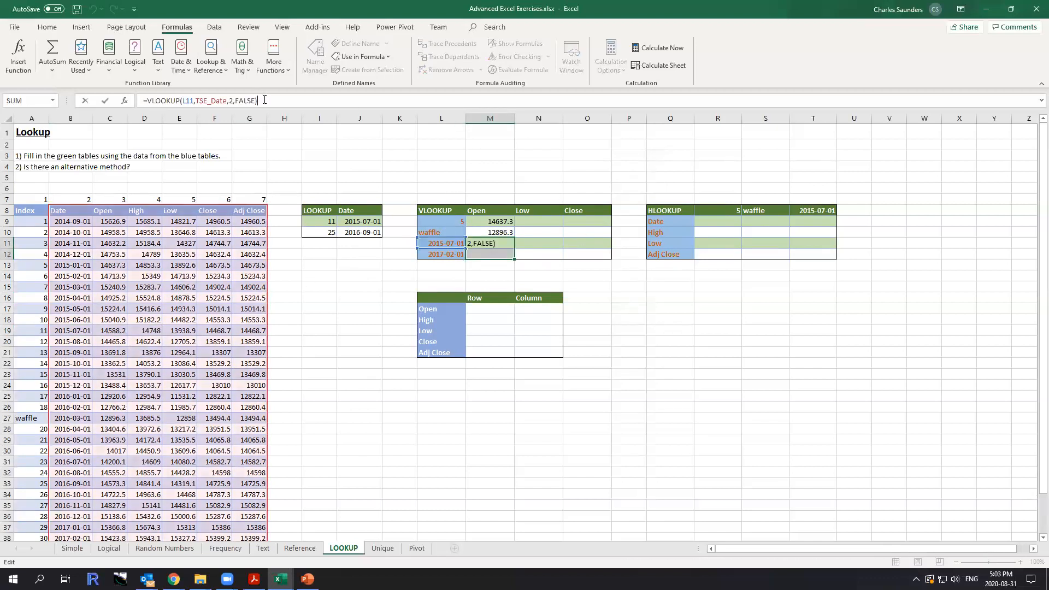
key("ctrl+Return")
left_click(529, 298)
left_click_drag(499, 243, 498, 251)
left_click(427, 254)
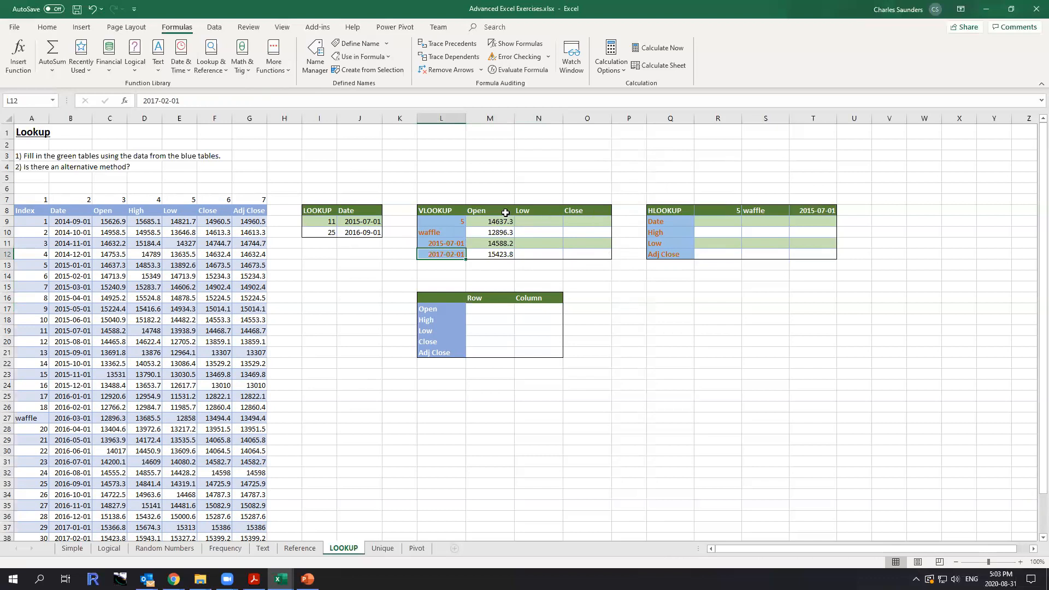
Try to fill the Open formulas in M9:M12 across the Low and Close columns and inspect the copied references.
left_click_drag(506, 223, 601, 257)
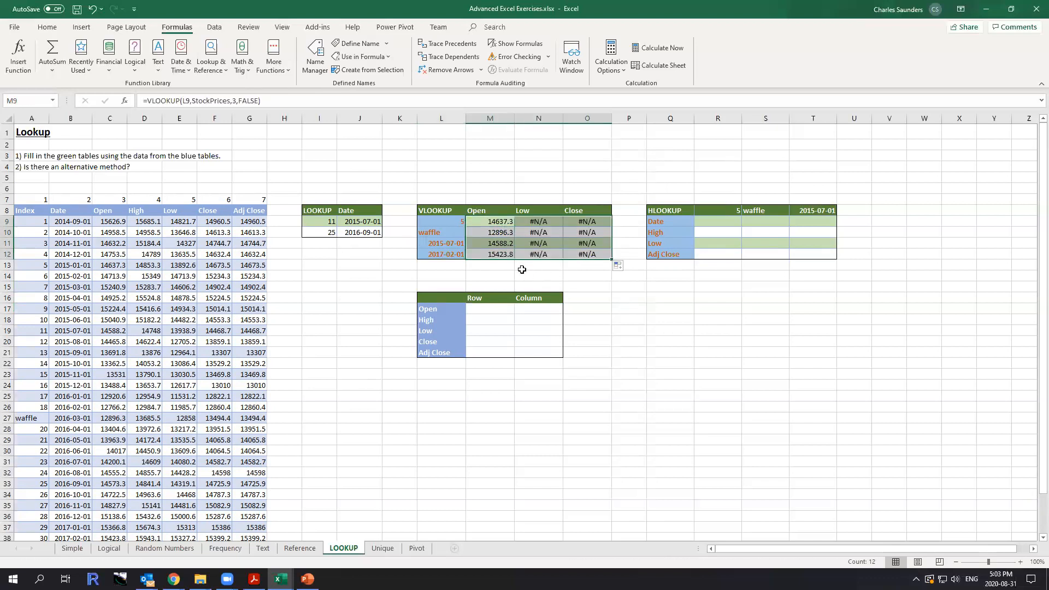
left_click(535, 221)
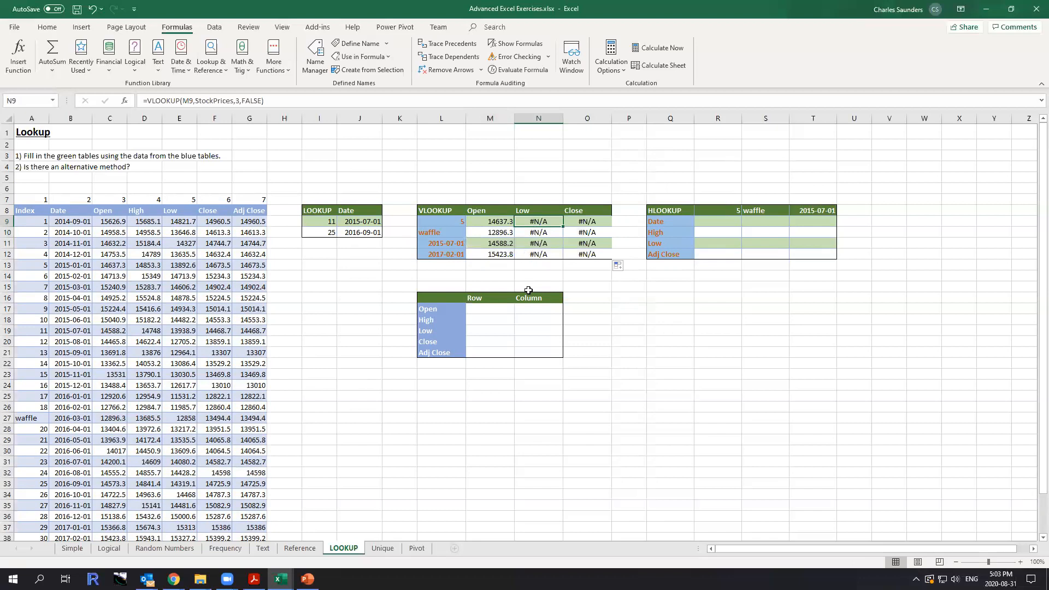
left_click(496, 225)
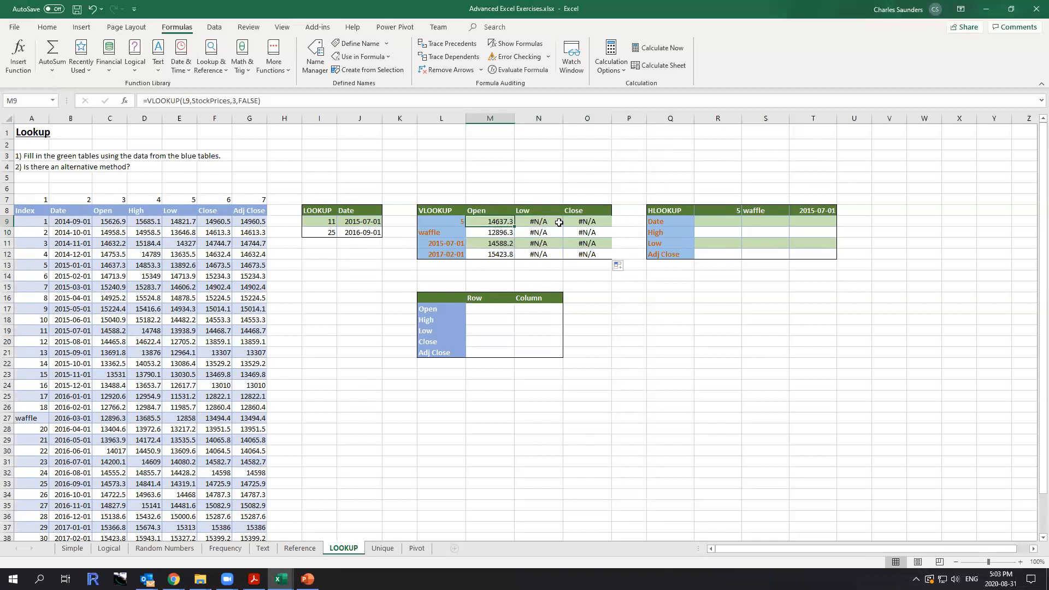
left_click(533, 221)
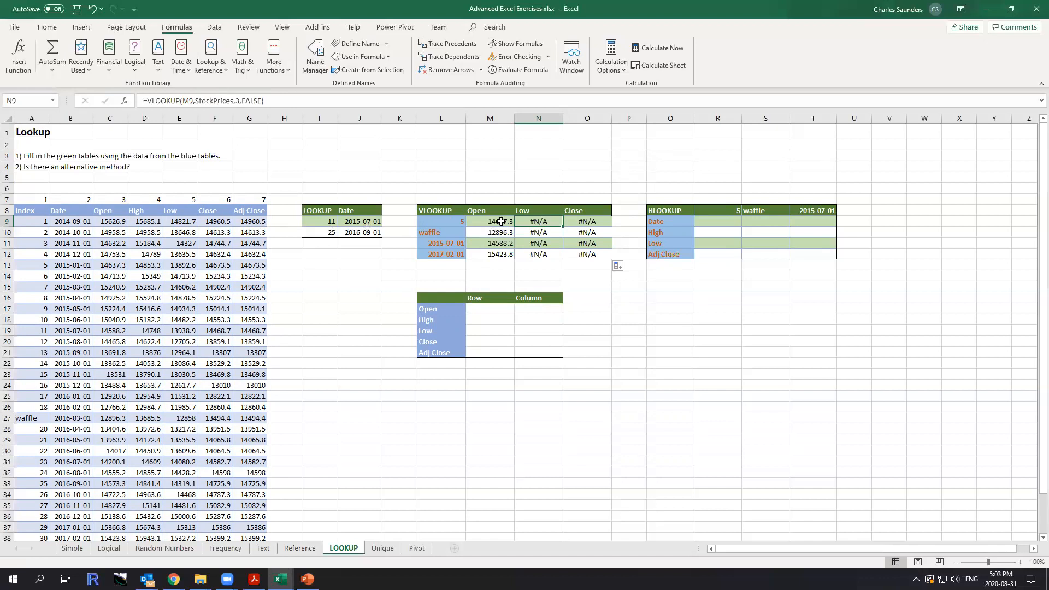
Make the lookup value references in M9 and M10 absolute, as $L$9 and $L$10.
left_click(500, 220)
left_click(185, 101)
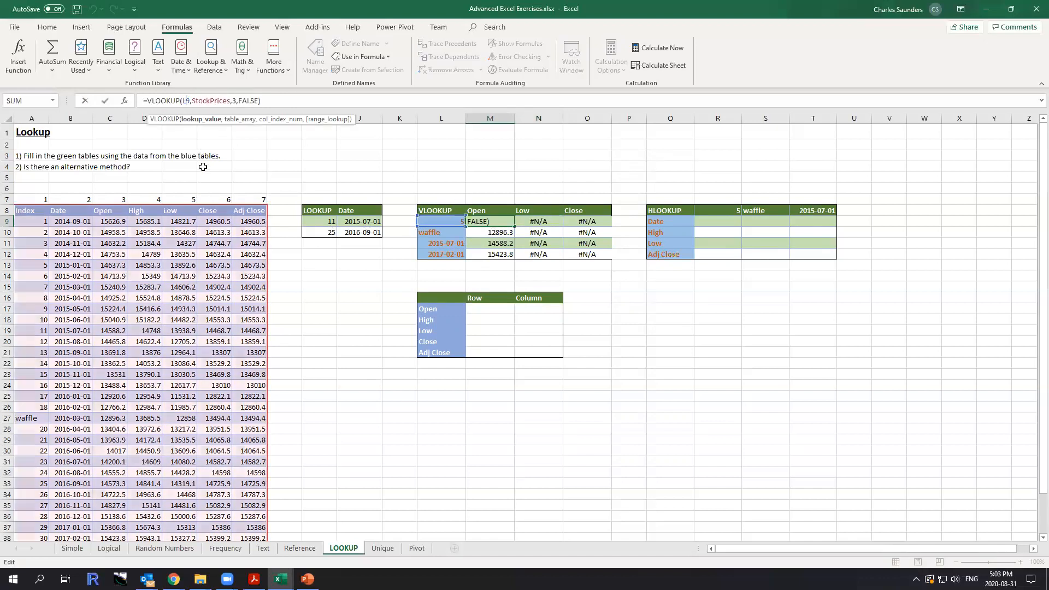
key("F4")
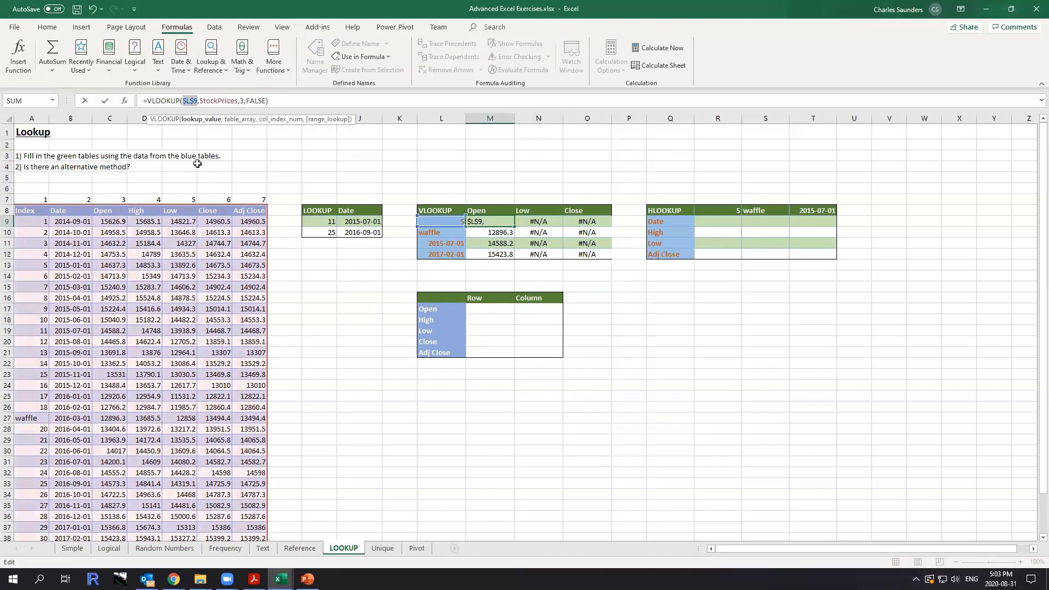
key("Return")
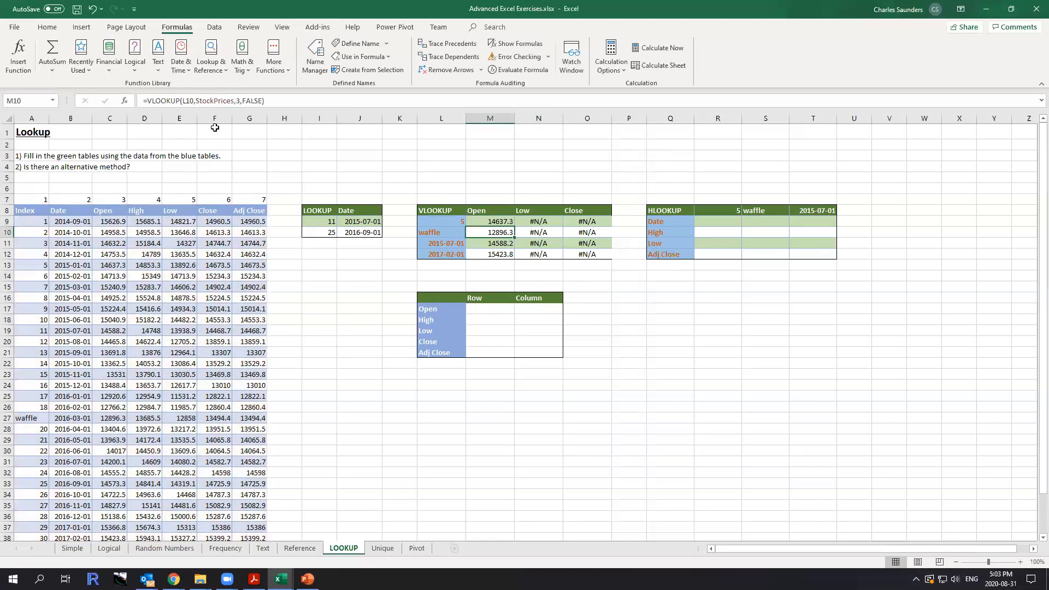
left_click(187, 100)
key("F4")
key("Return")
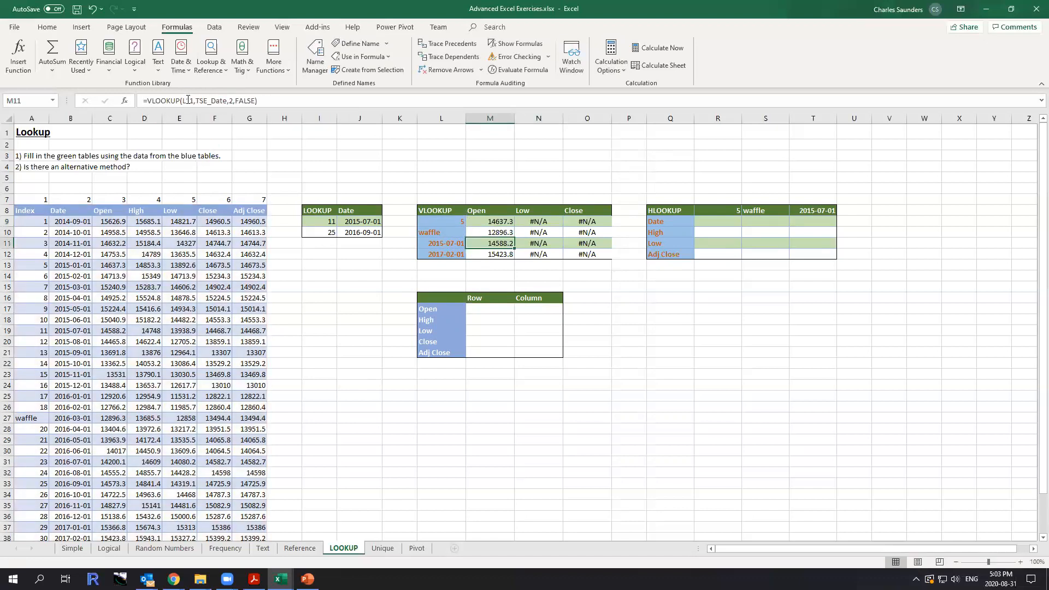
Make the lookup value references in M11 and M12 absolute, as $L$11 and $L$12.
left_click(187, 99)
key("F4")
key("Return")
left_click(187, 100)
key("F4")
key("Return")
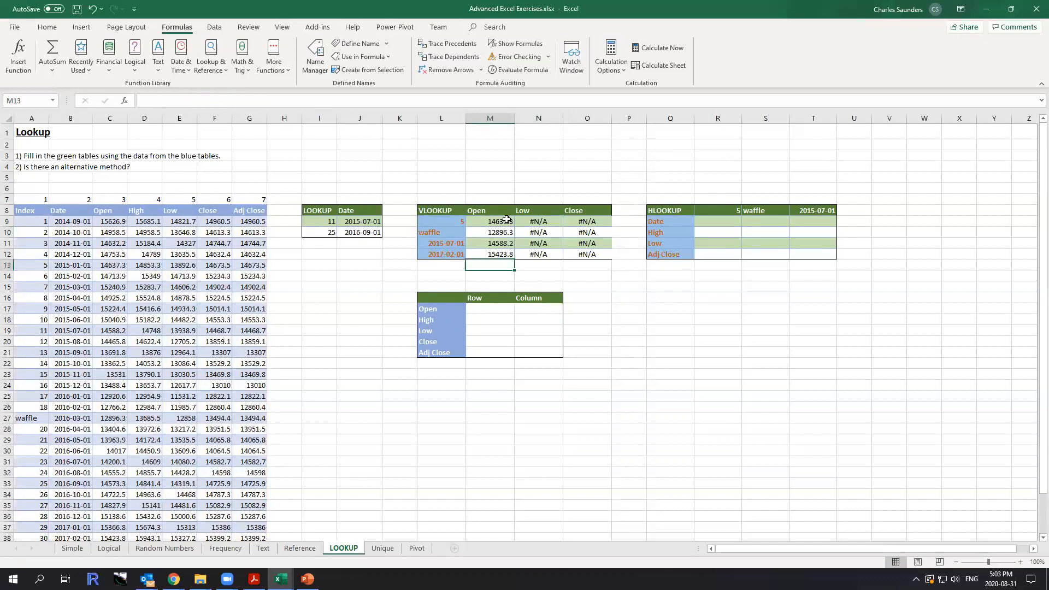
Fill the M9:M12 formulas with absolute lookup references across the Low and Close columns, N9:O12.
left_click(532, 222)
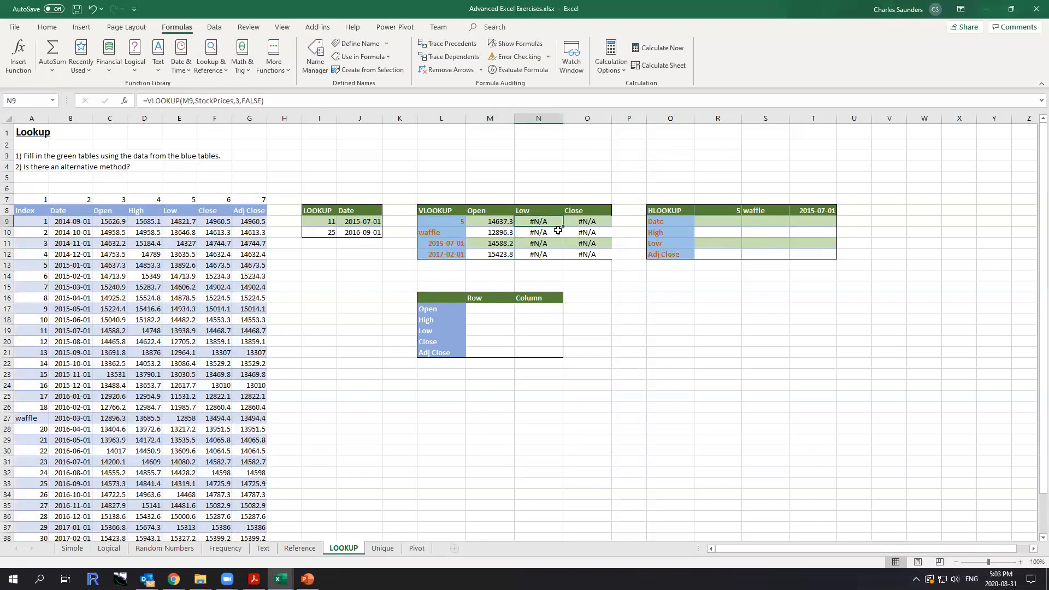
left_click_drag(502, 222, 611, 260)
left_click(493, 225)
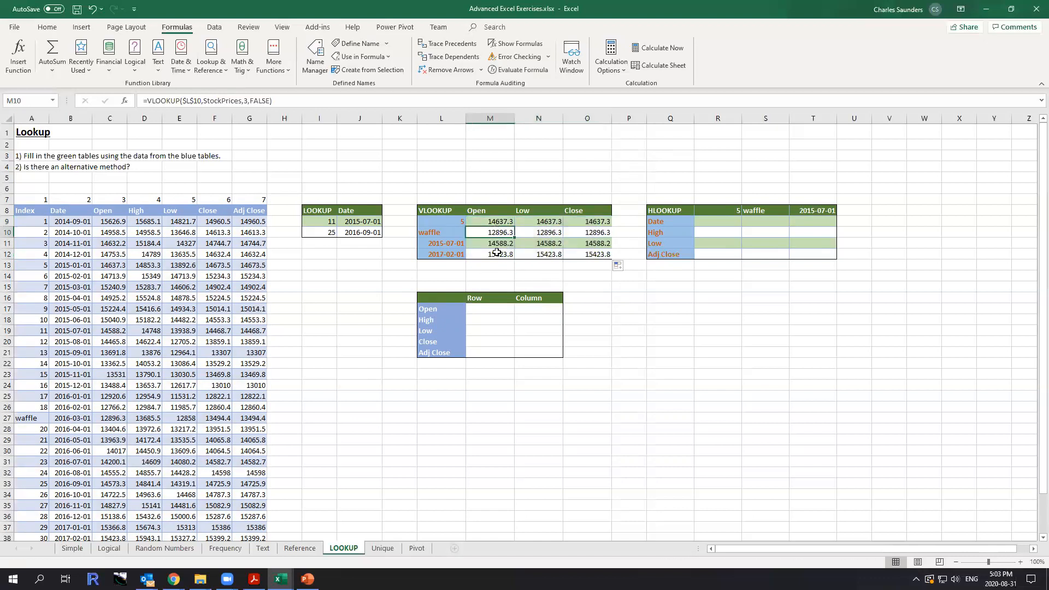
Set the VLOOKUP column index in N9 and N10 to 5 to return the Low prices from StockPrices.
left_click(551, 219)
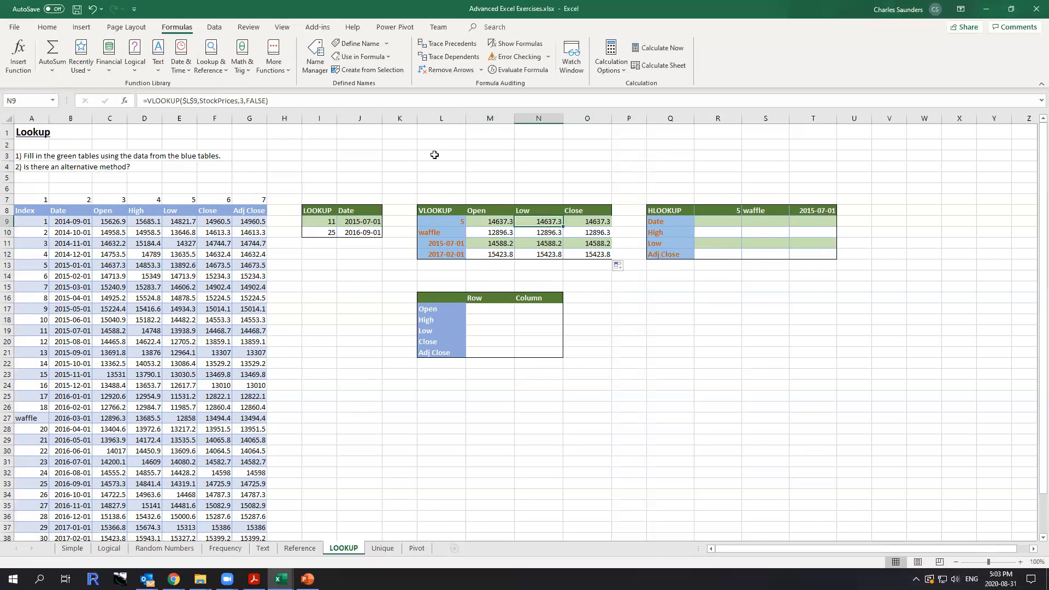
left_click(240, 100)
key("Delete")
type("5")
key("Return")
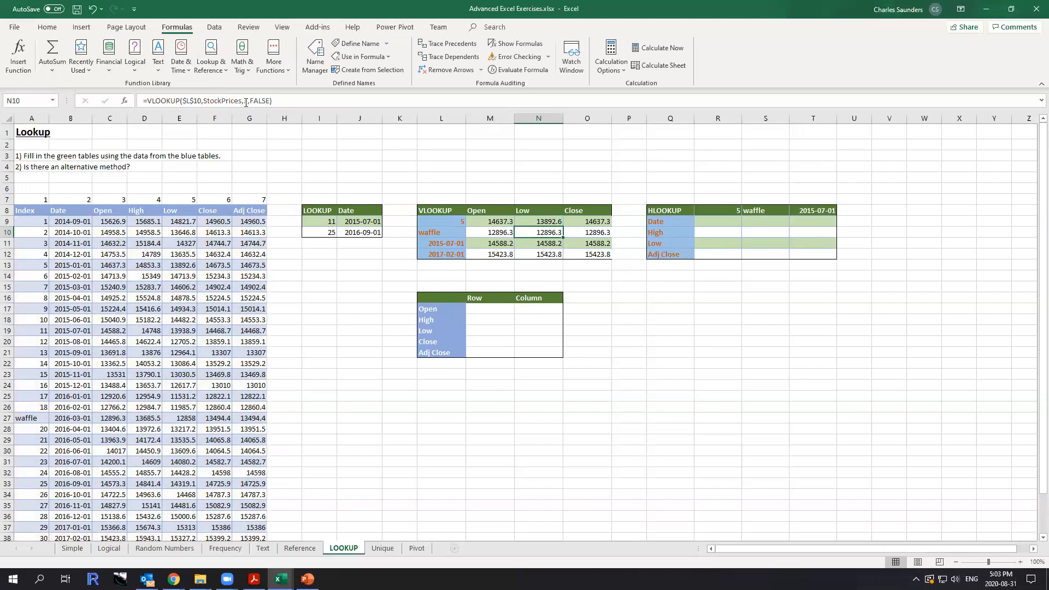
left_click(246, 101)
key("Delete")
type("5")
key("Return")
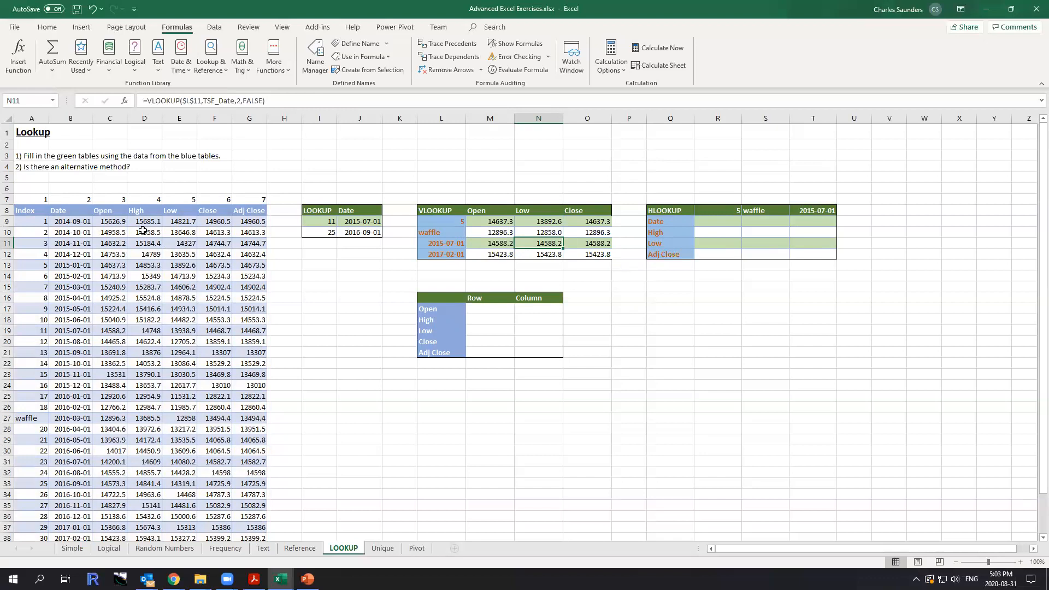
Set the VLOOKUP column index in N11 and N12 to 4 to return the Low prices from TSE_Date.
left_click(240, 100)
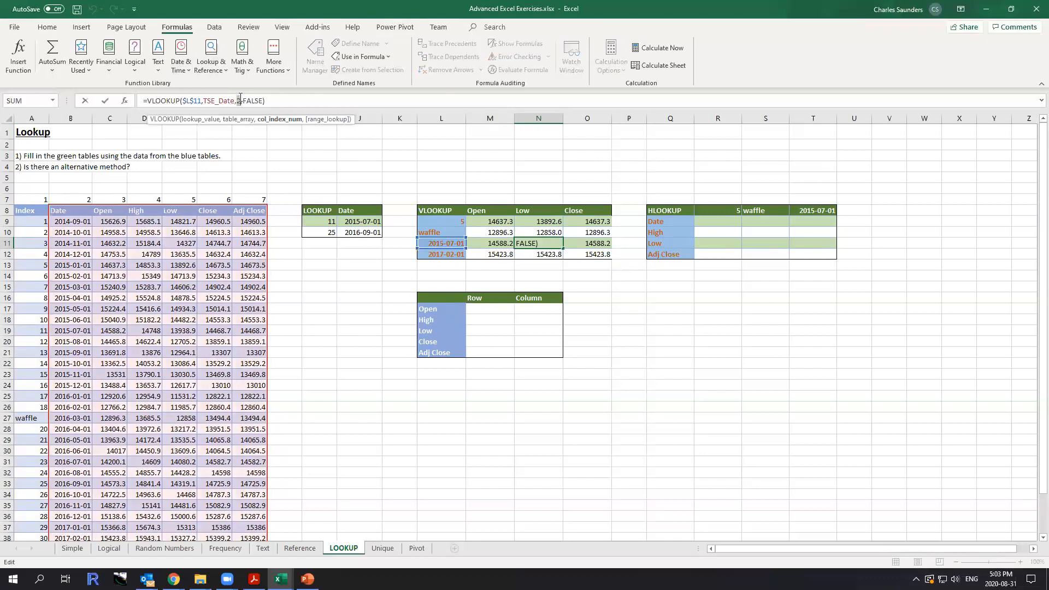
key("Delete")
type("4")
key("Return")
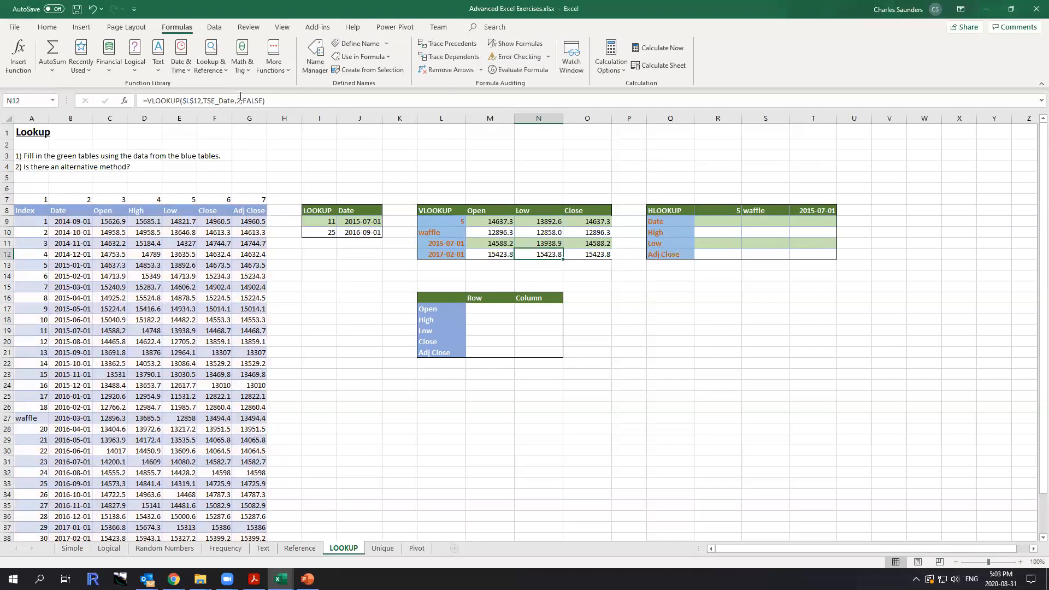
left_click(240, 100)
type("4")
key("Return")
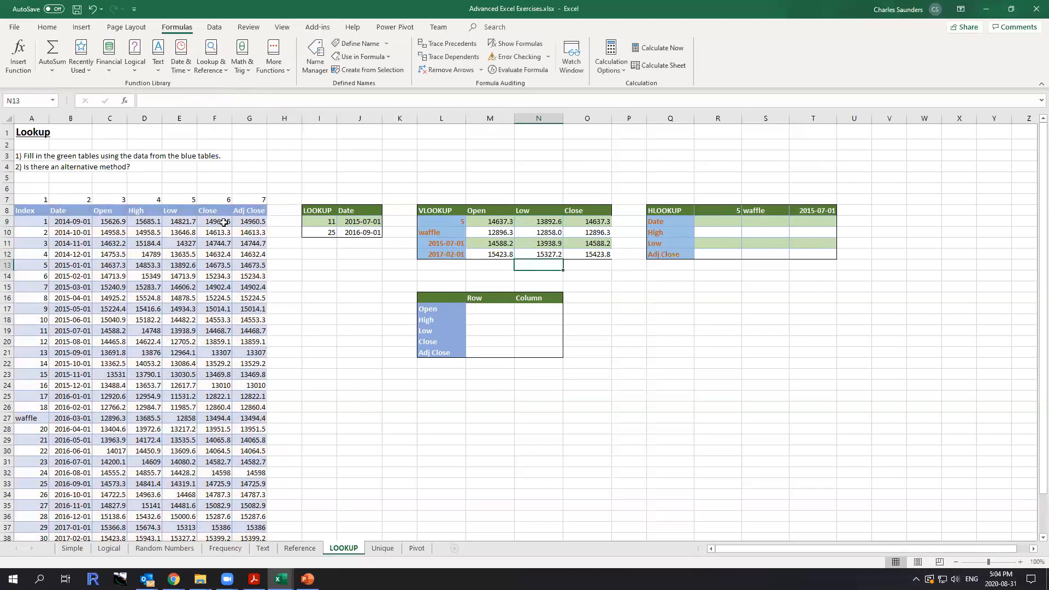
Set the VLOOKUP column index in O9 and O10 to 6 to return the Close prices from StockPrices.
left_click(600, 224)
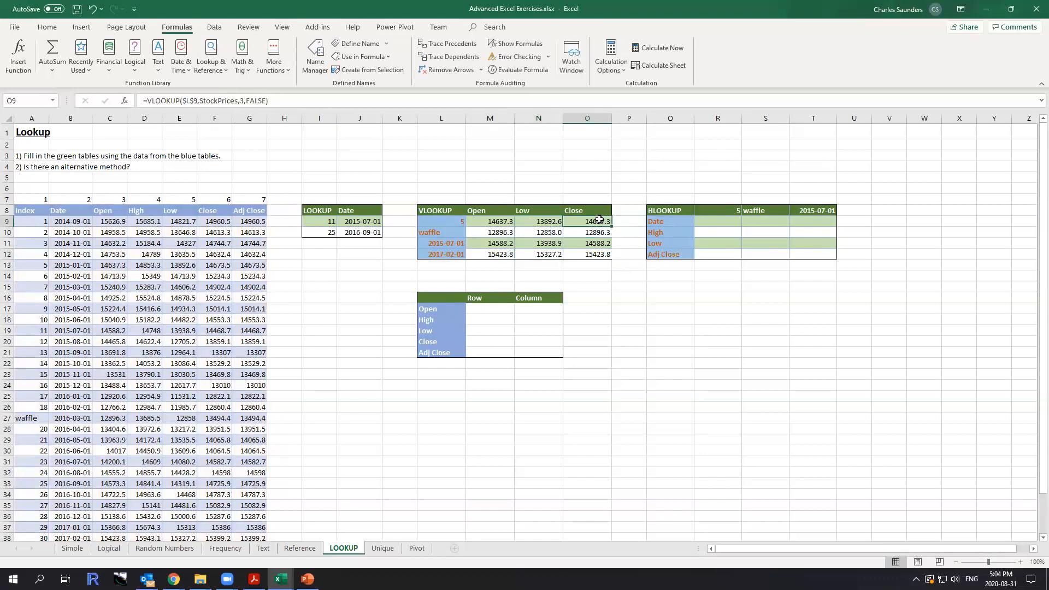
left_click(243, 101)
key("Return")
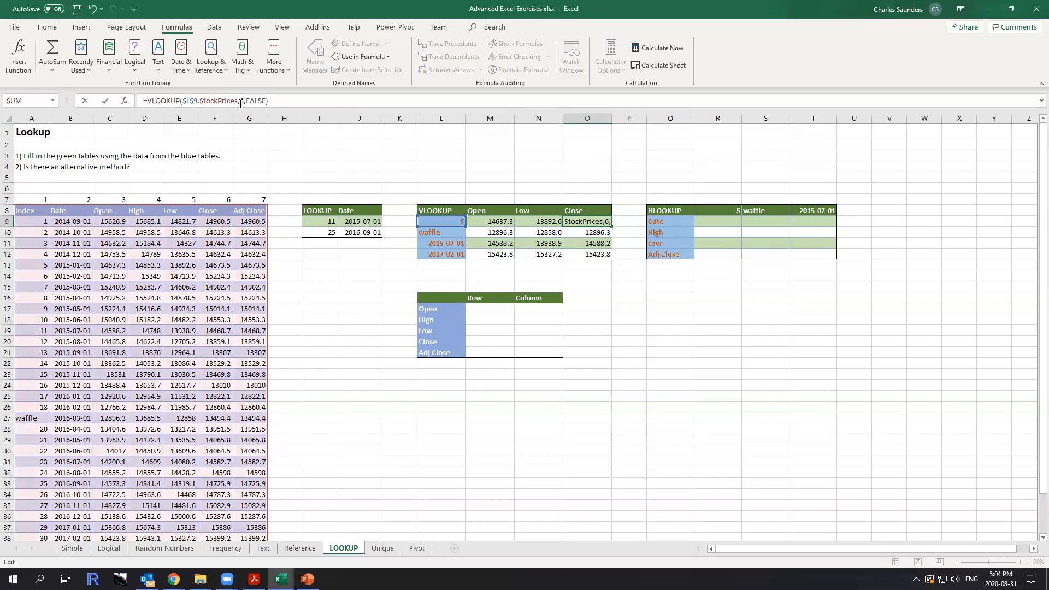
left_click(247, 101)
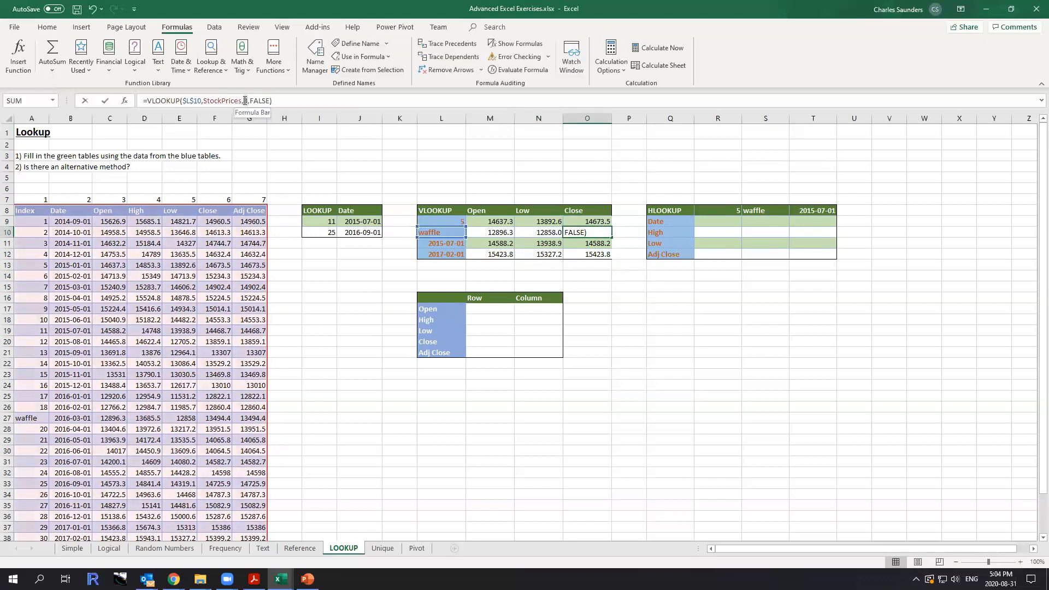
type("6")
key("Return")
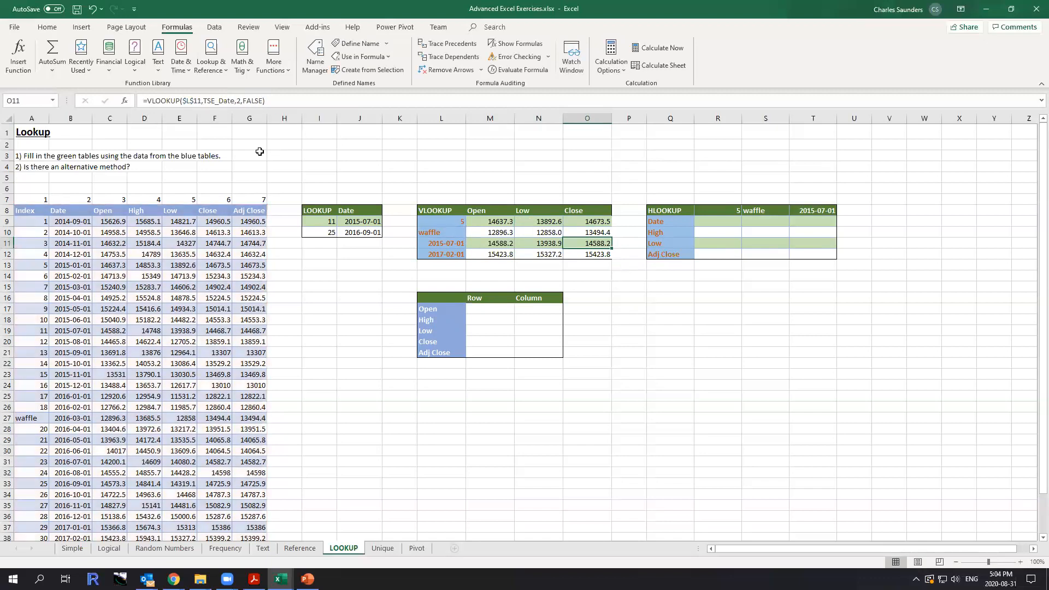
Set the TSE_Date VLOOKUP column index to 6 in O11 and to 5 in O12 for the Close prices.
left_click(238, 100)
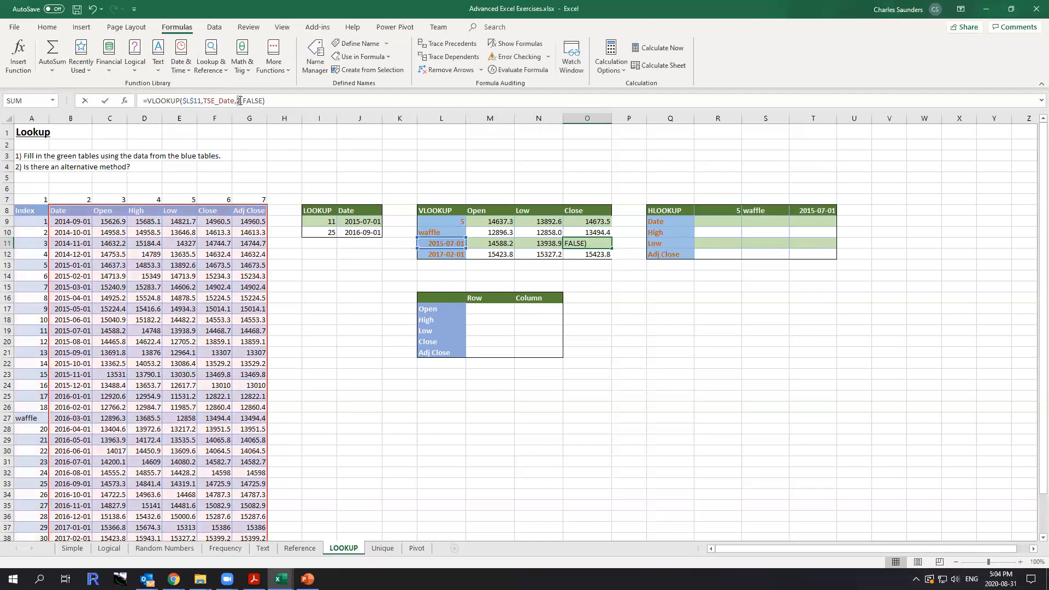
key("BackSpace")
type("6")
key("Return")
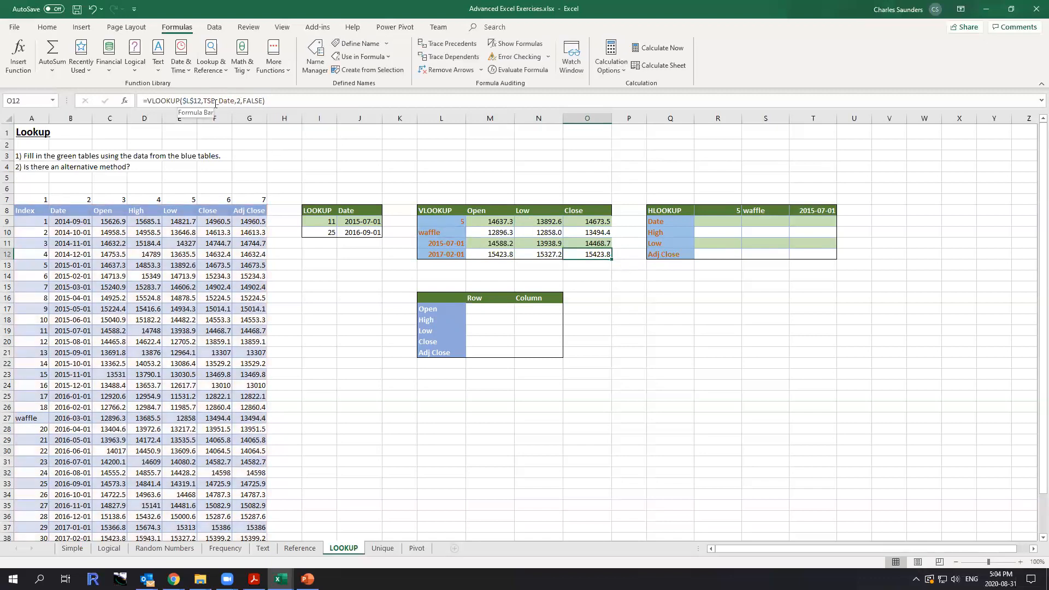
left_click(236, 100)
key("BackSpace")
type("5")
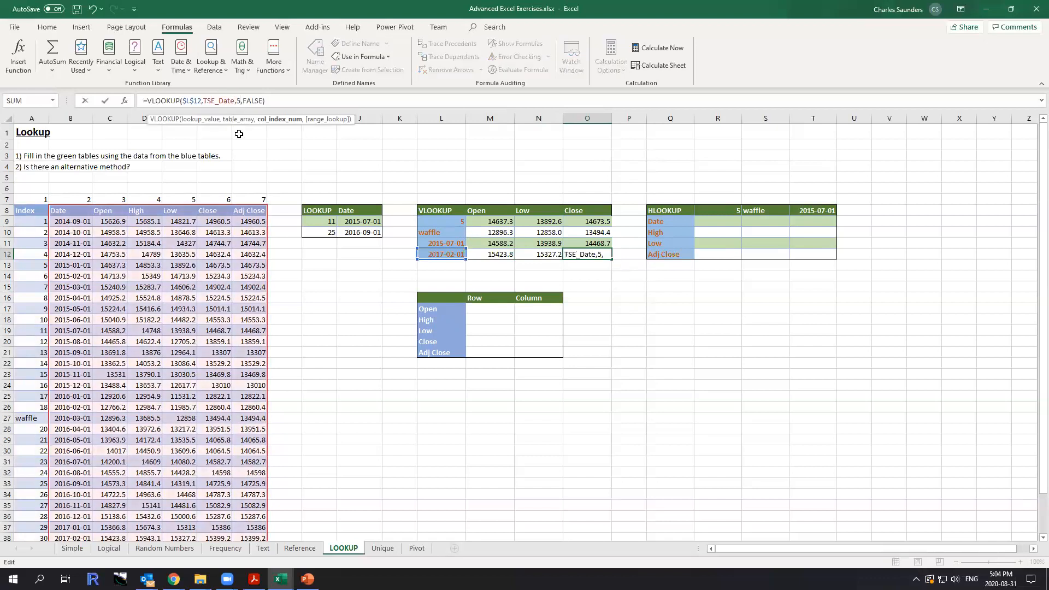
key("Return")
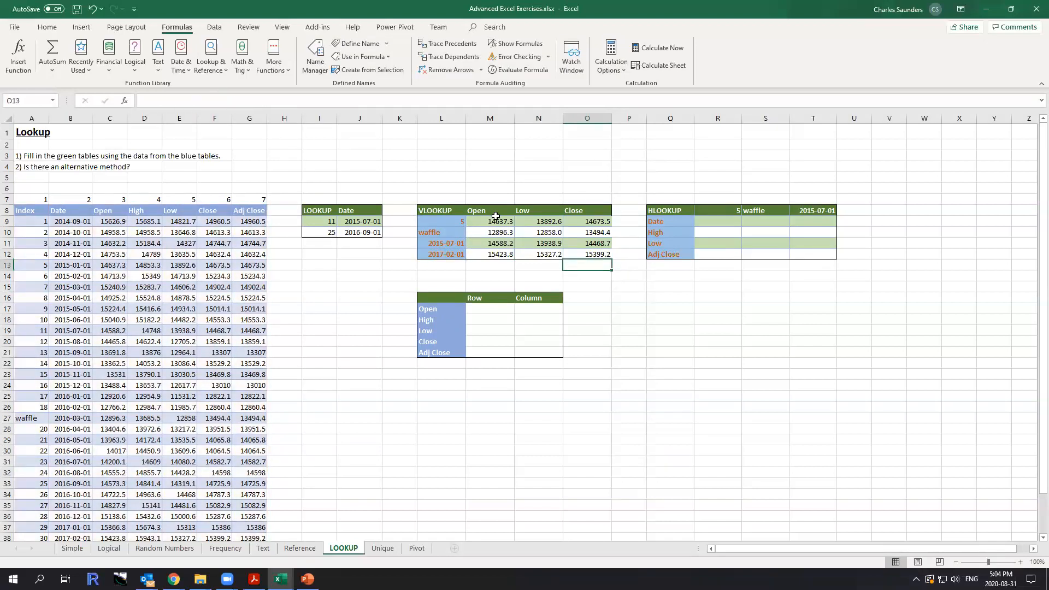
left_click(498, 232)
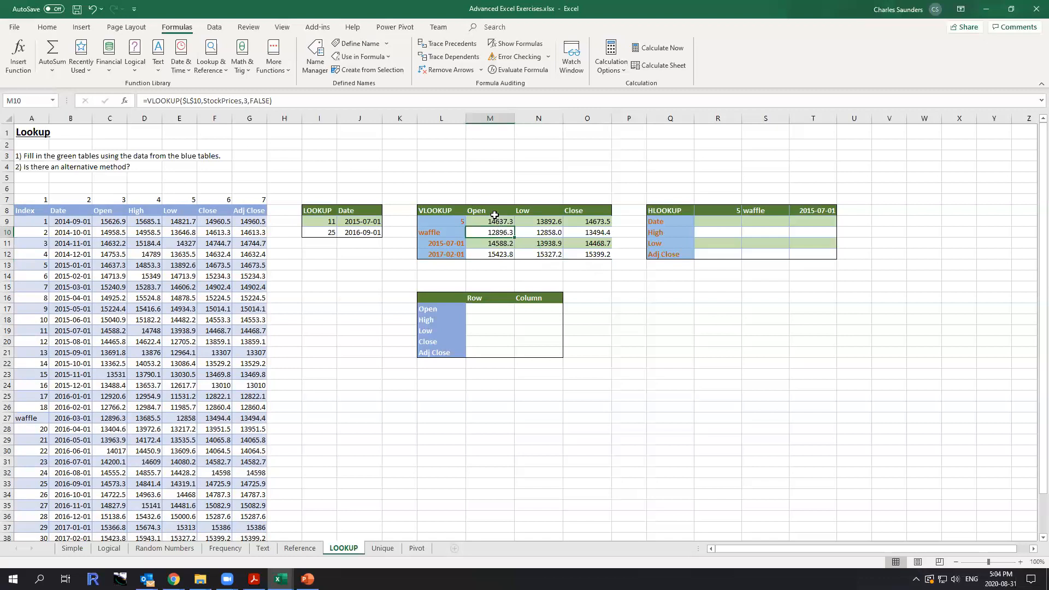
double_click(244, 100)
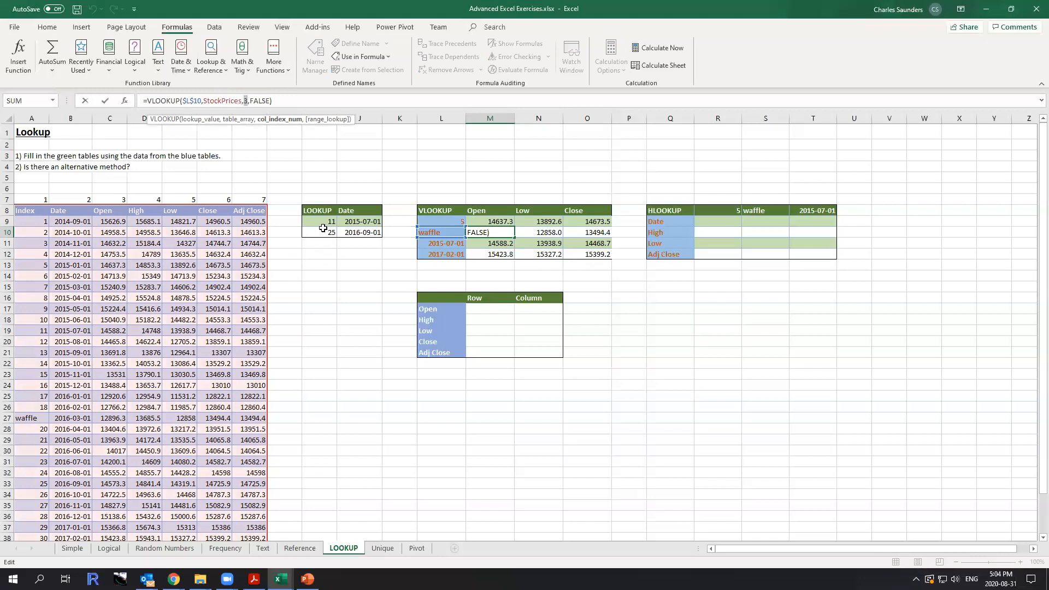
key("Escape")
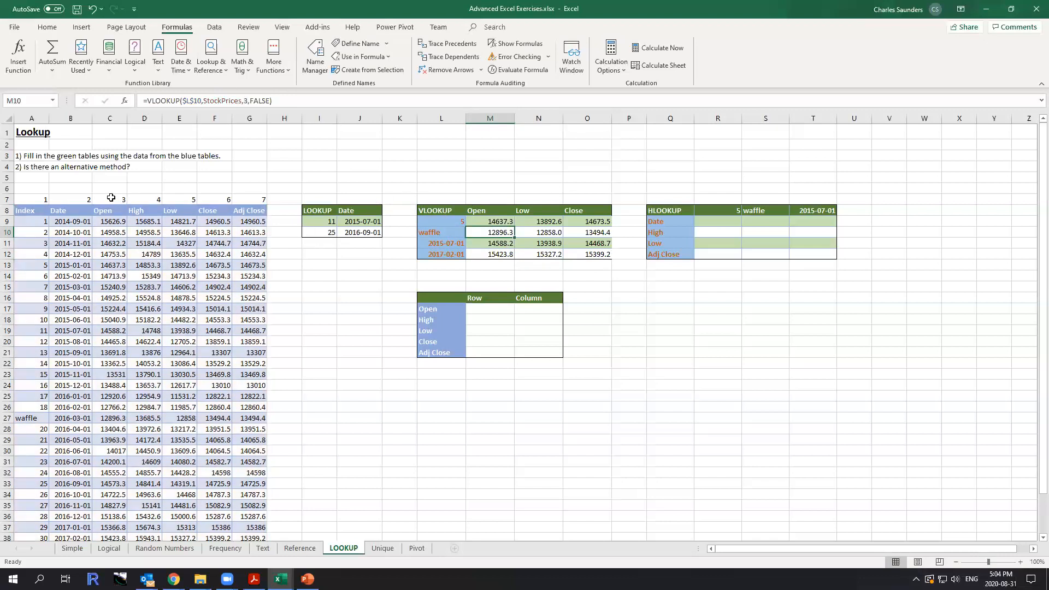
Enter the column numbers 3, 5 and 6 in M7:O7 above the Open, Low and Close headings.
left_click(496, 198)
type("3")
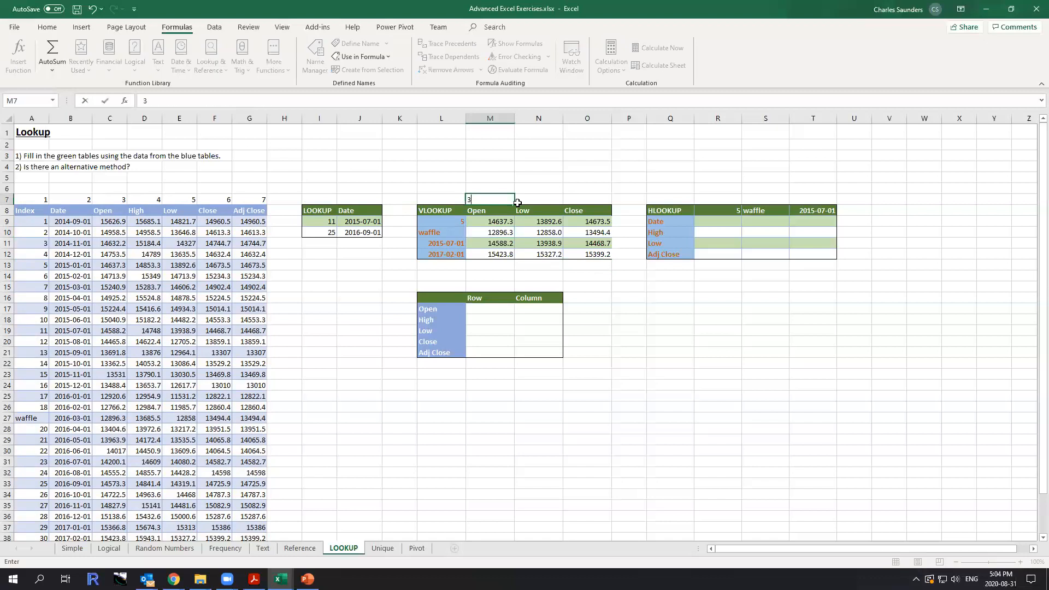
left_click(517, 202)
type("5")
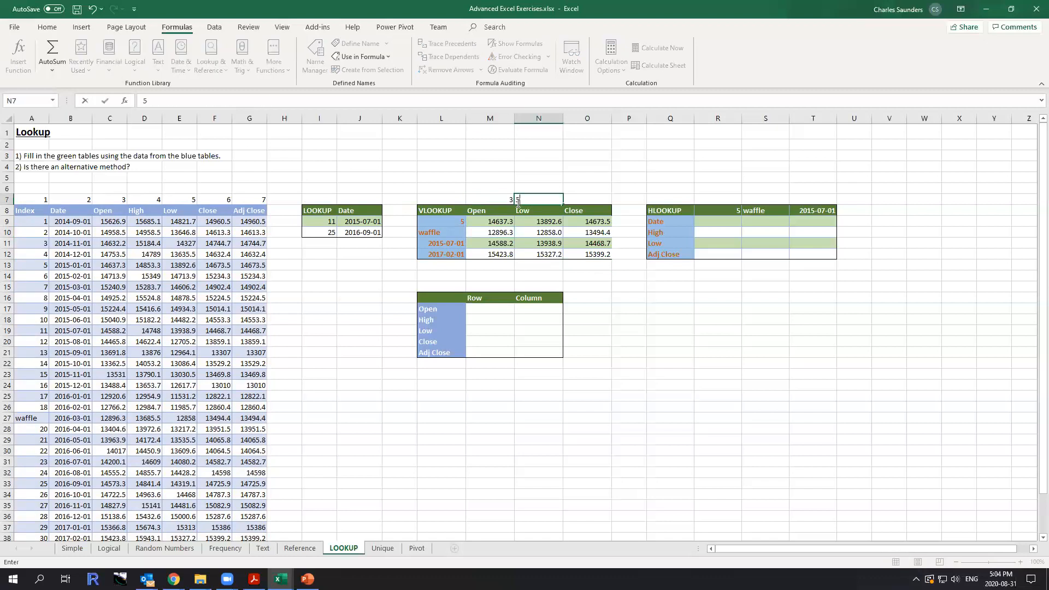
key("Right")
type("6")
key("Return")
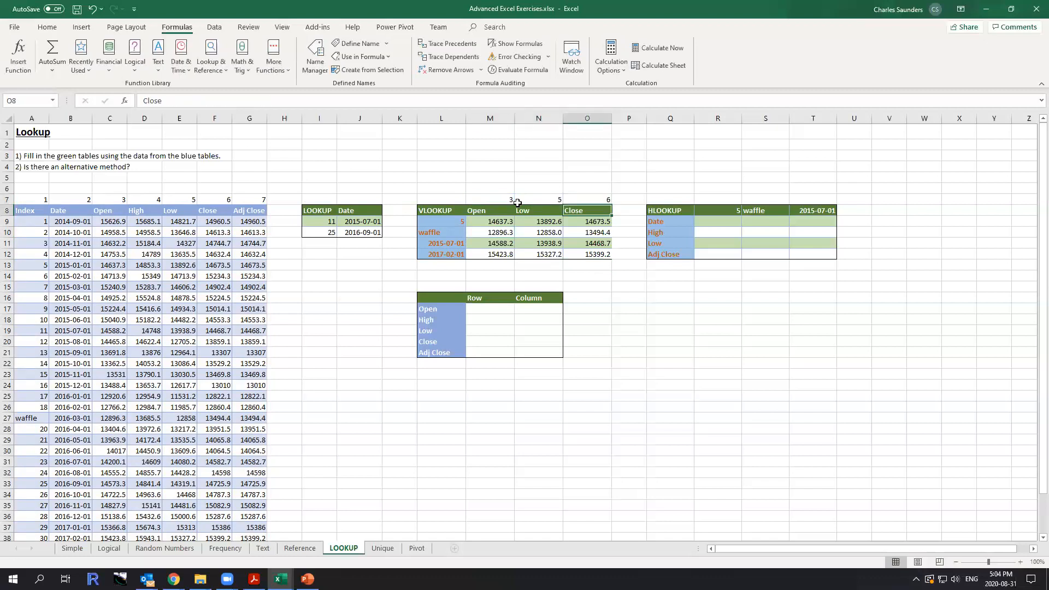
Replace the column index in the M9 VLOOKUP with the row-locked reference M$7.
left_click(494, 222)
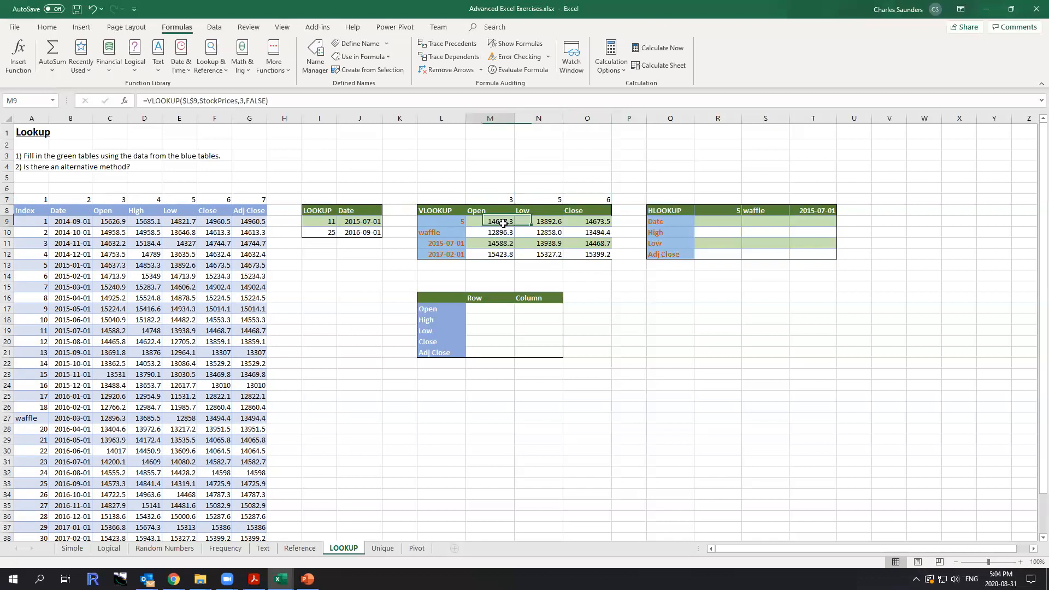
left_click(242, 101)
left_click(498, 199)
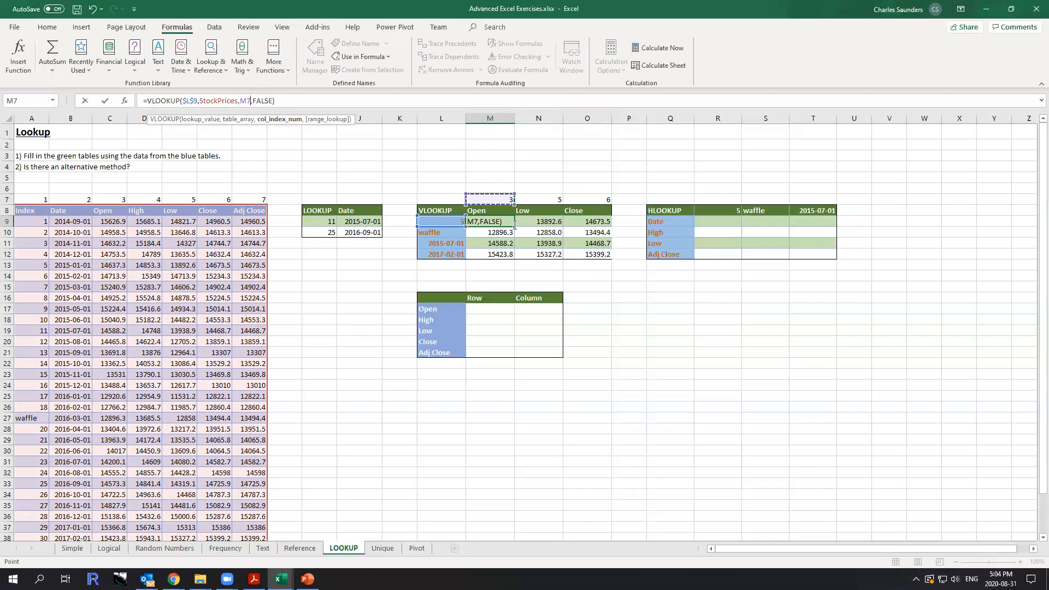
key("F4")
key("F4")
key("Return")
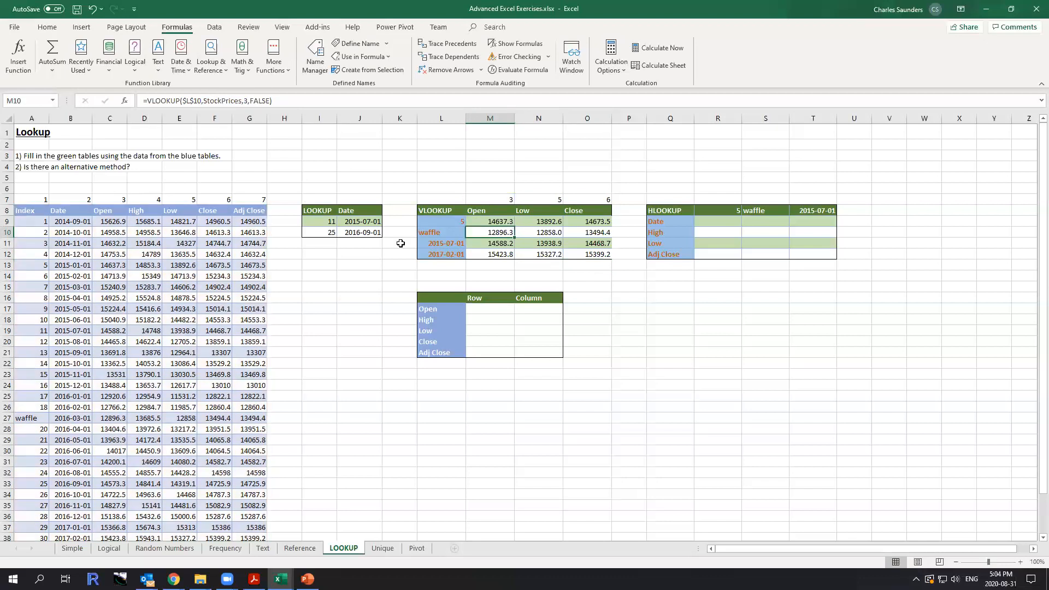
Try to fill the M9 formula into M10 and across to O10 with $L$9 still absolute, and check the references in N10.
left_click_drag(496, 224, 499, 233)
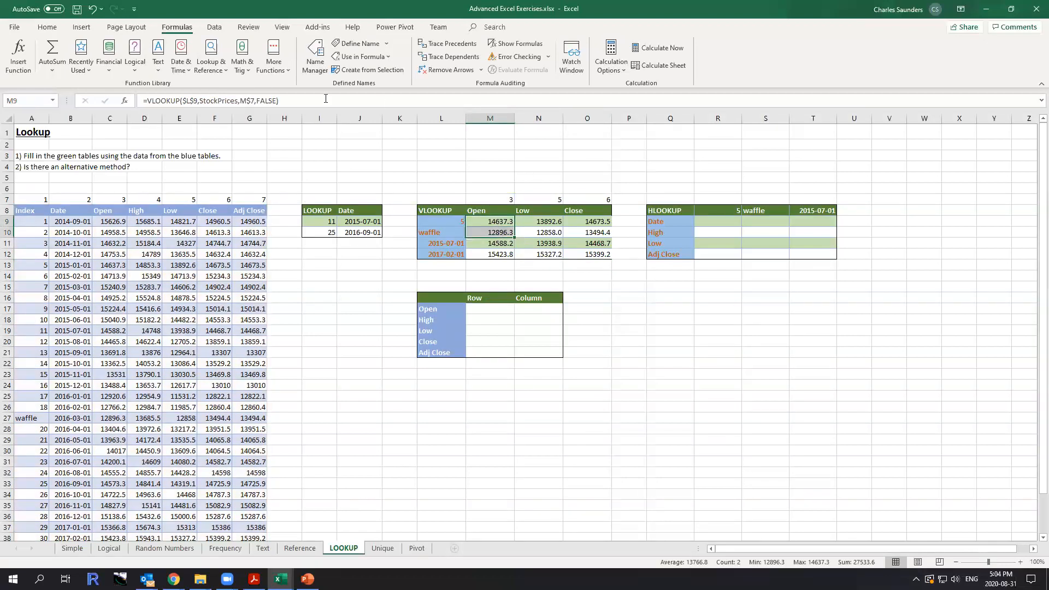
left_click(326, 98)
key("ctrl+Return")
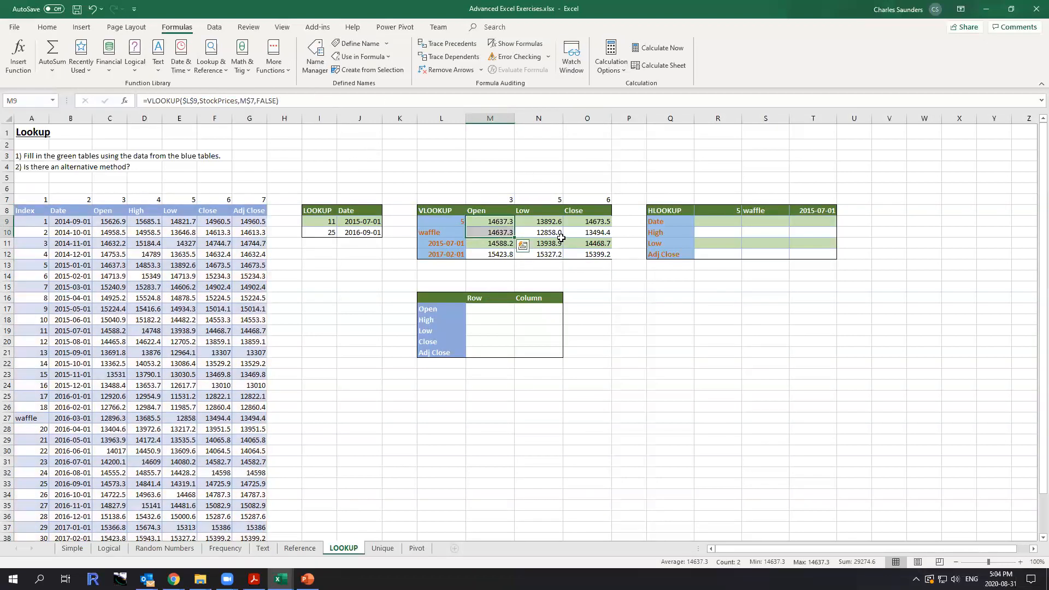
left_click_drag(512, 236, 611, 236)
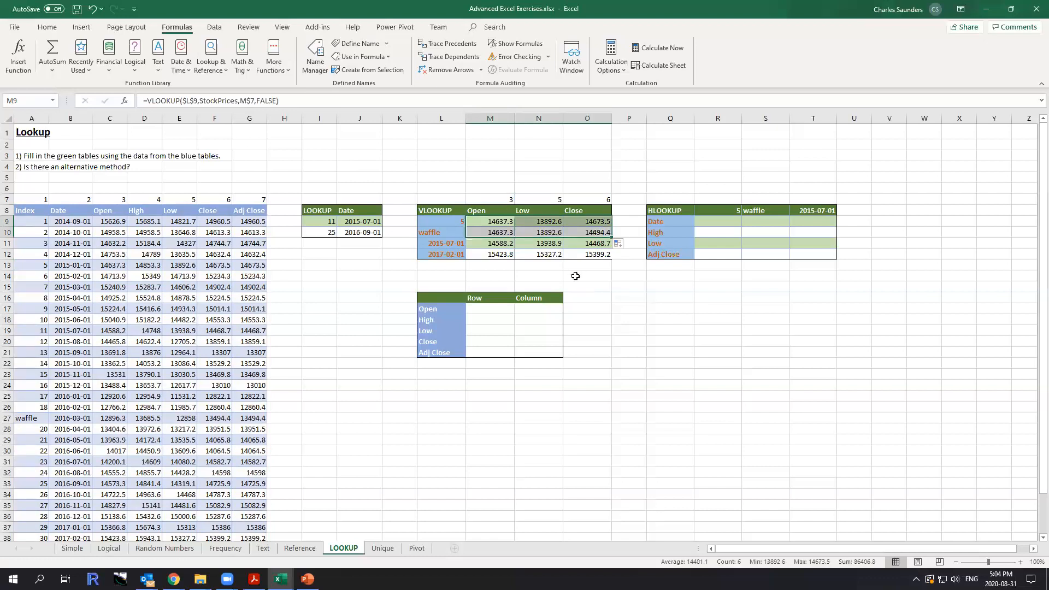
left_click(578, 285)
left_click(545, 232)
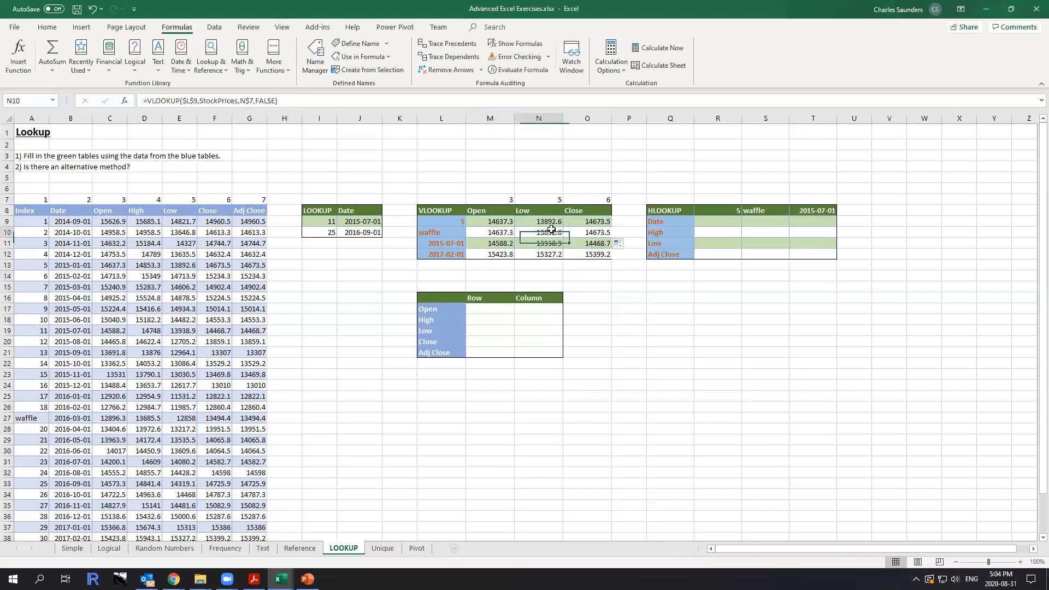
left_click(274, 102)
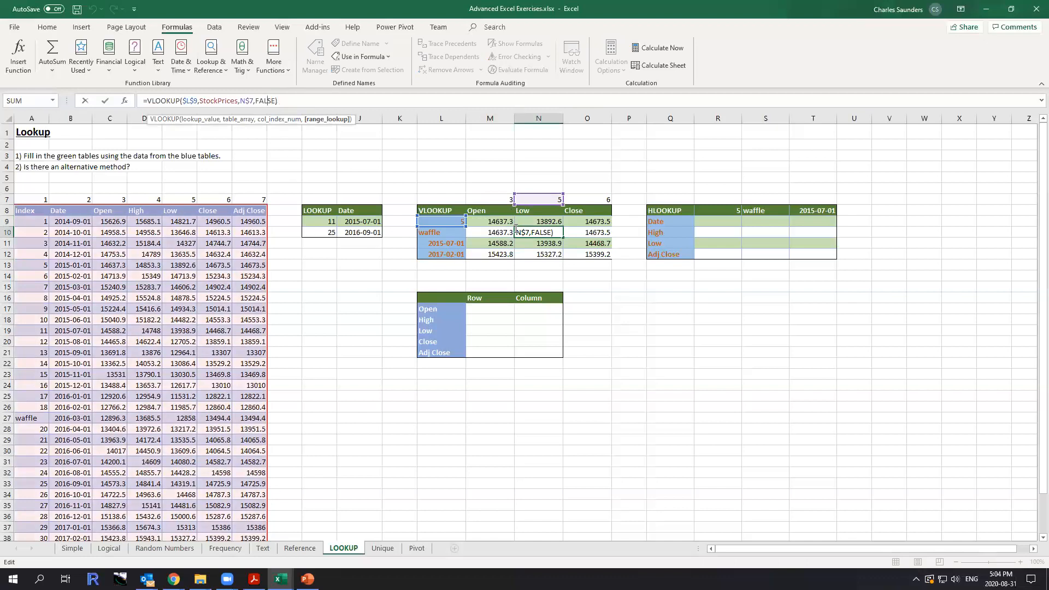
key("Return")
Change the lookup value in the M9 VLOOKUP to the column-locked reference $L9.
left_click(494, 220)
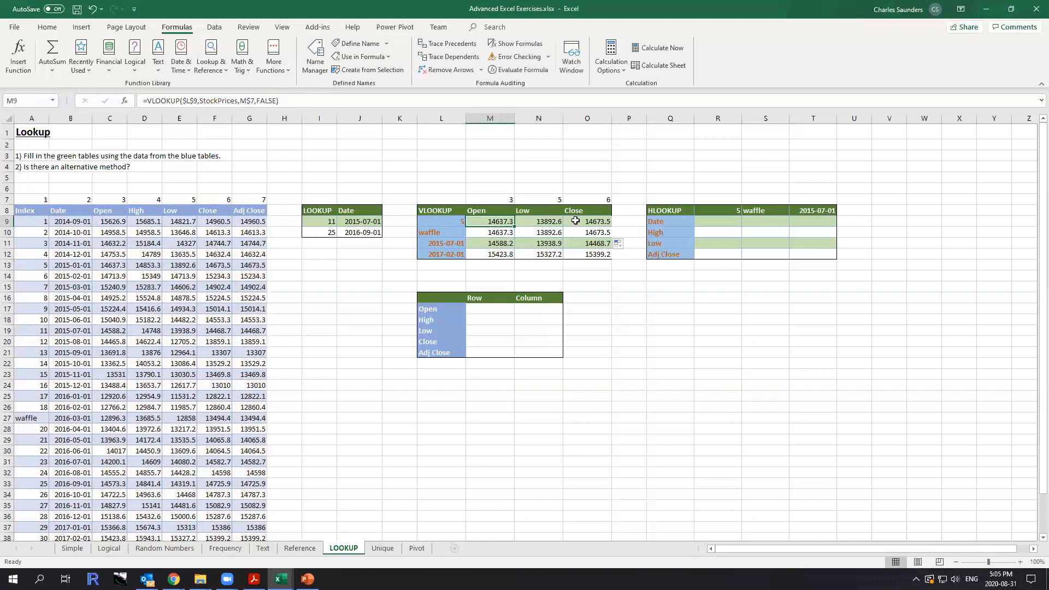
left_click(191, 100)
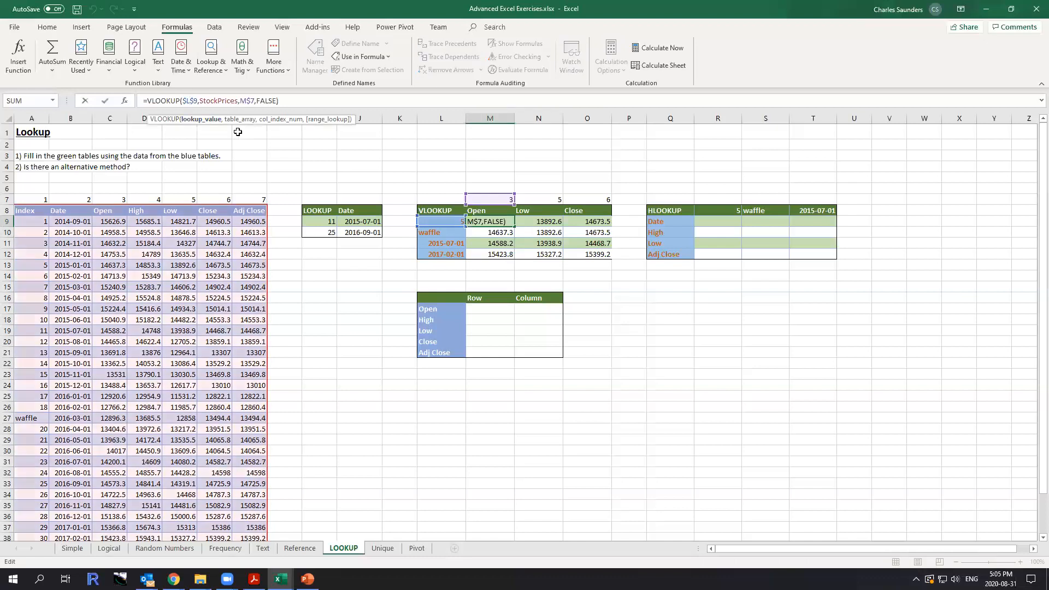
key("F4")
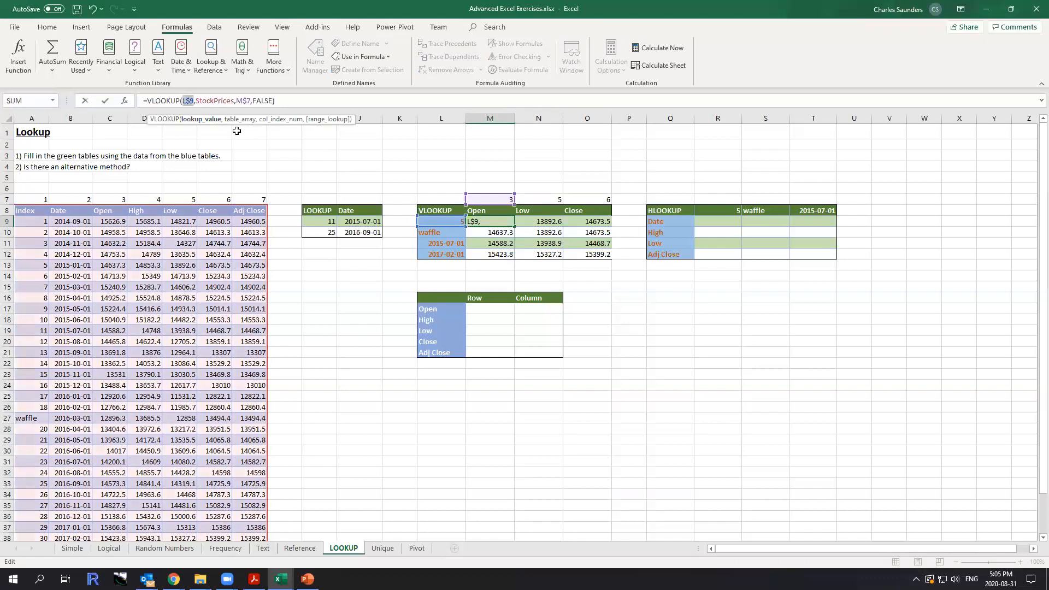
key("Return")
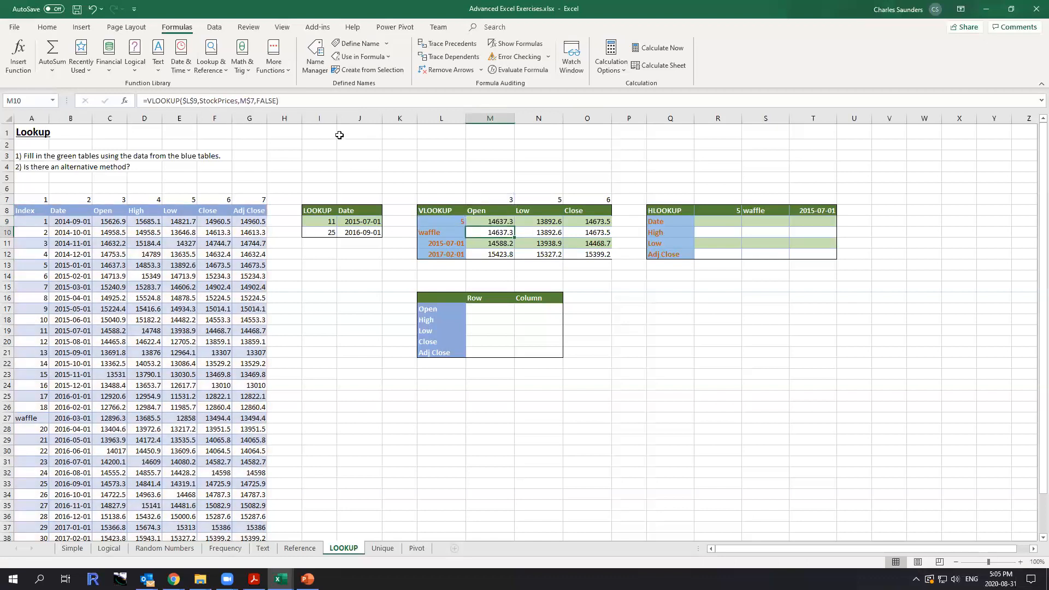
Fill the M9 formula with mixed references down to M10 and across to O10, and check the references in N10.
left_click(507, 221)
left_click_drag(514, 227, 510, 236)
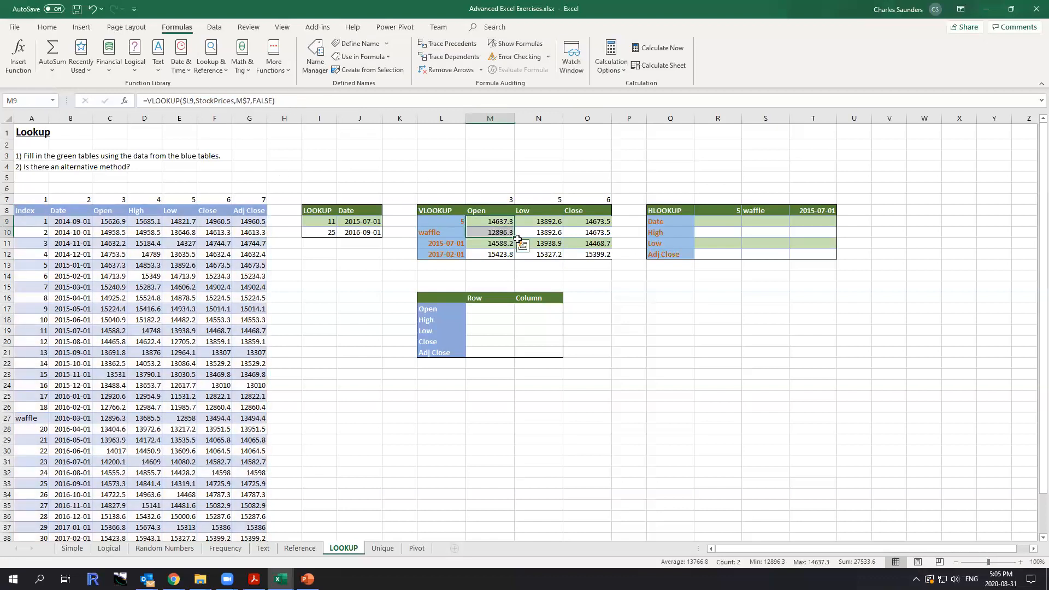
left_click_drag(514, 238, 611, 239)
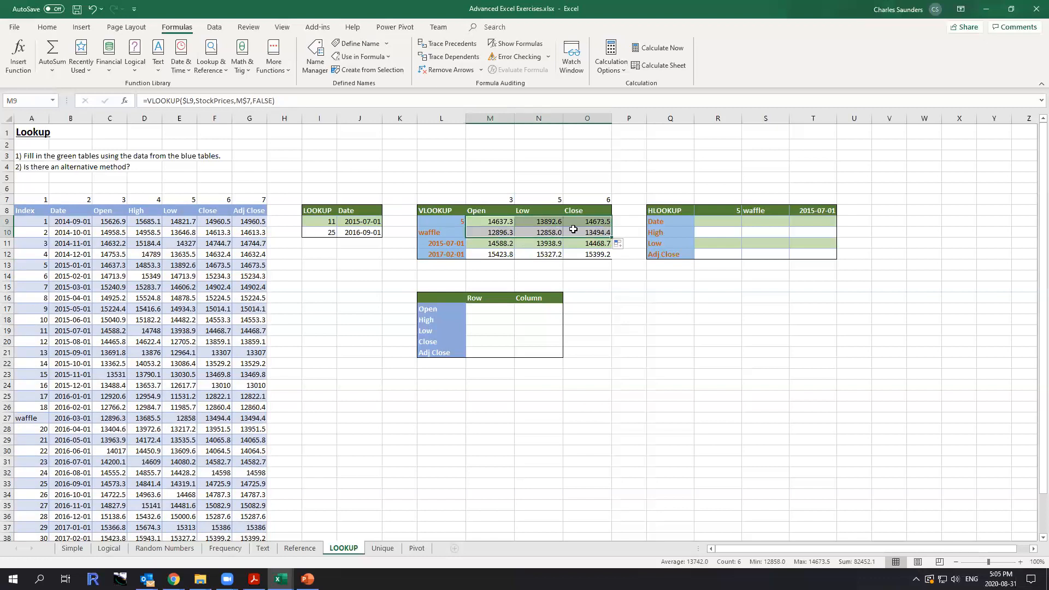
left_click(541, 231)
key("F2")
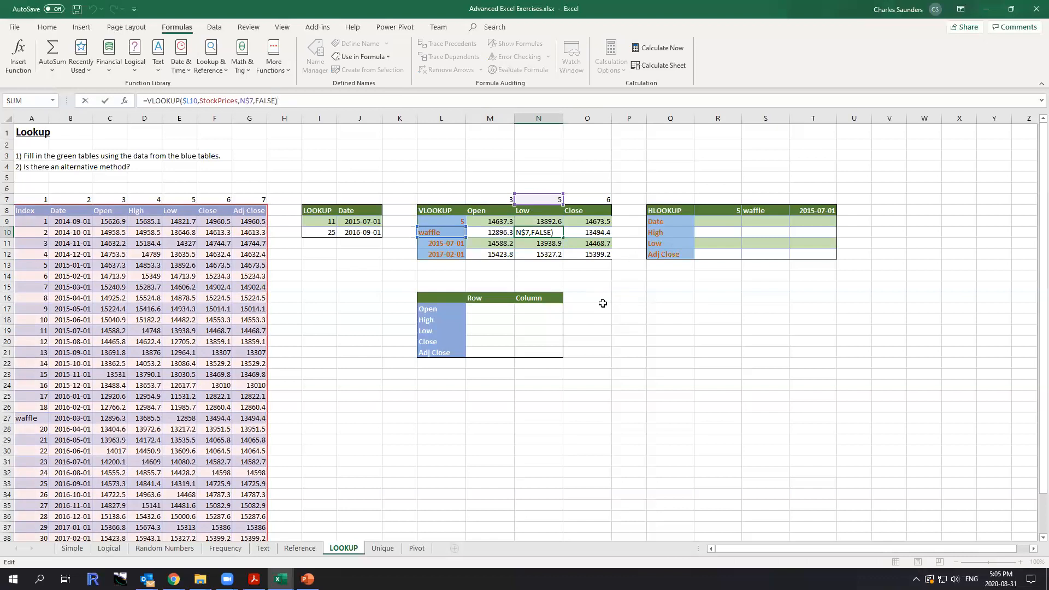
key("Return")
left_click(716, 220)
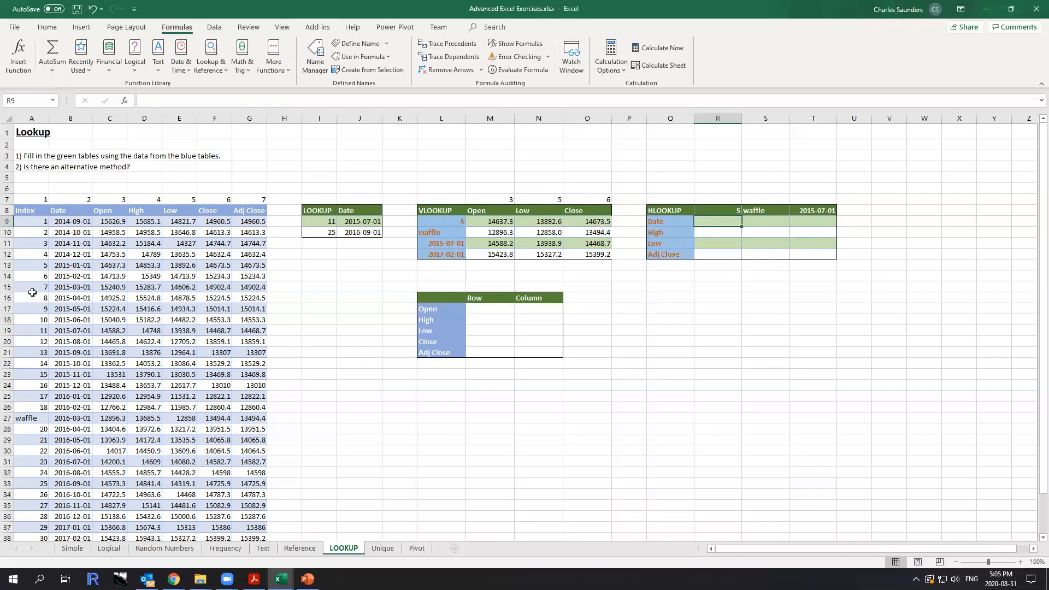
left_click_drag(21, 211, 275, 420)
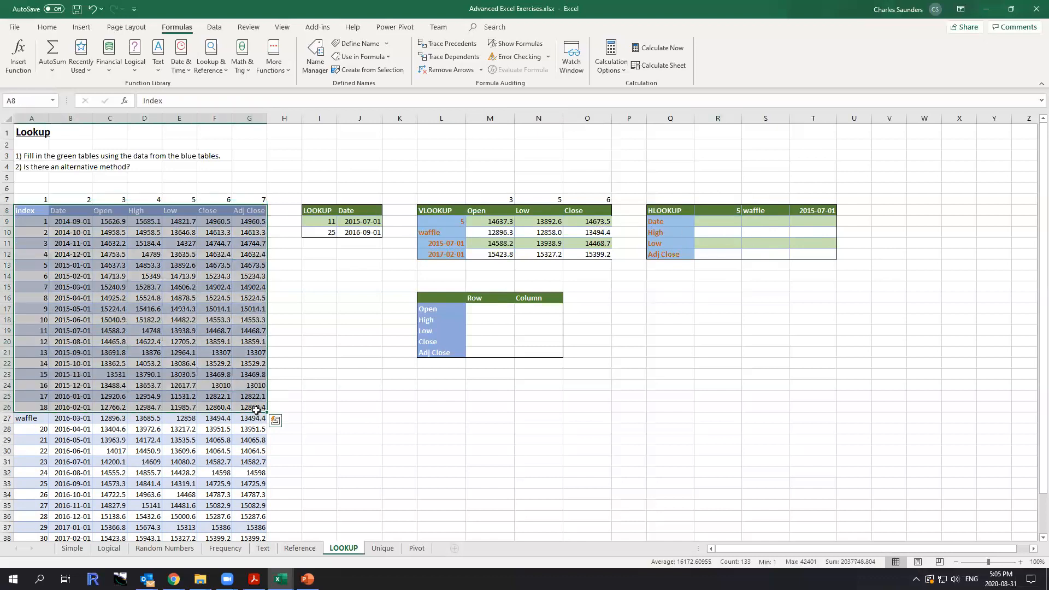
left_click(179, 298)
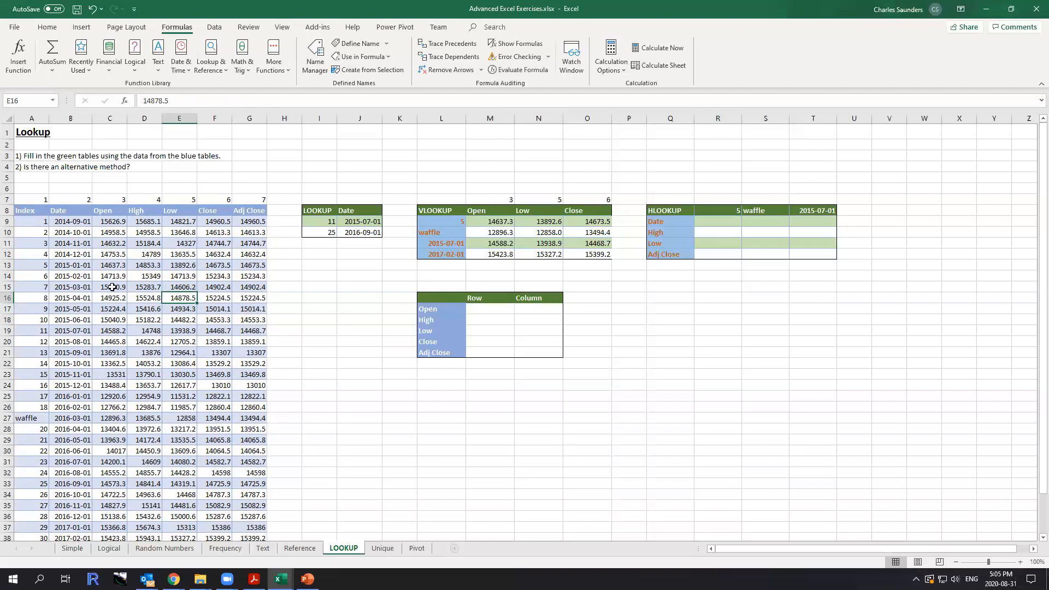
left_click(750, 213)
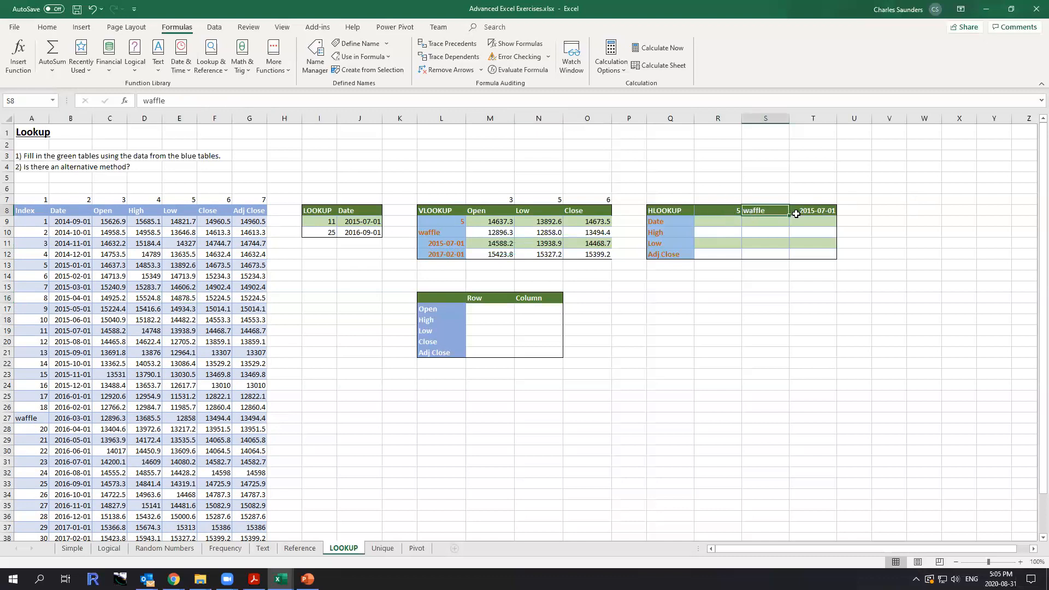
Try to get the row index above the first HLOOKUP column by entering =LOOKUP(R8,A8:A42) in R7.
left_click(727, 199)
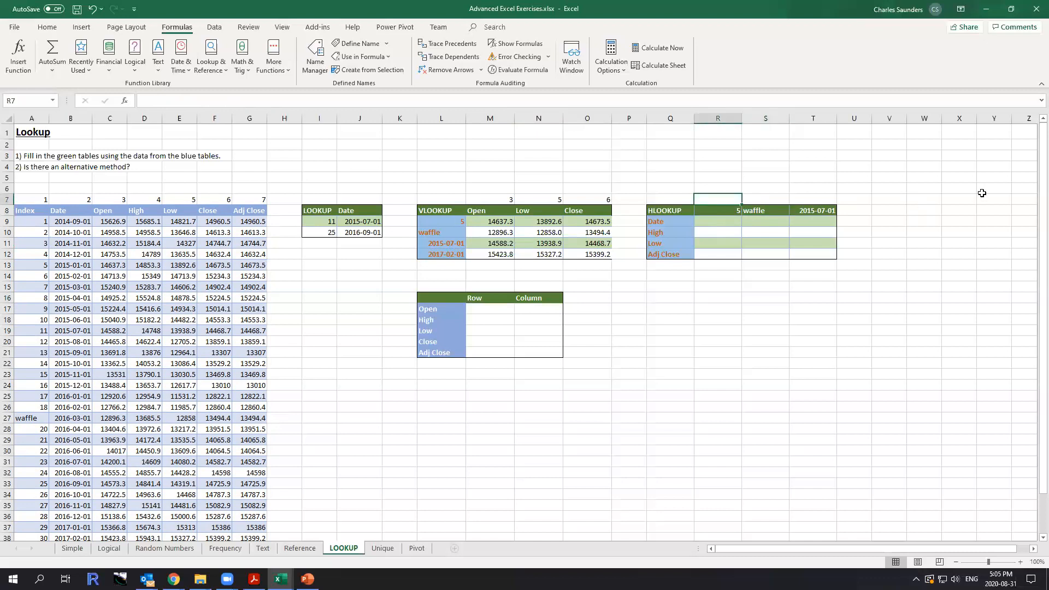
type("=")
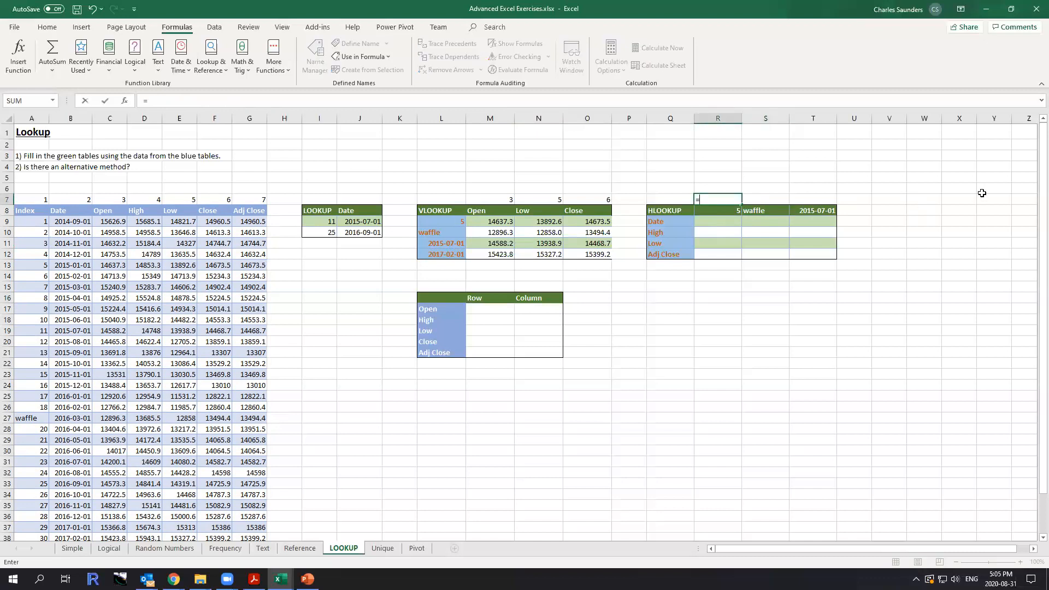
type("lookup(")
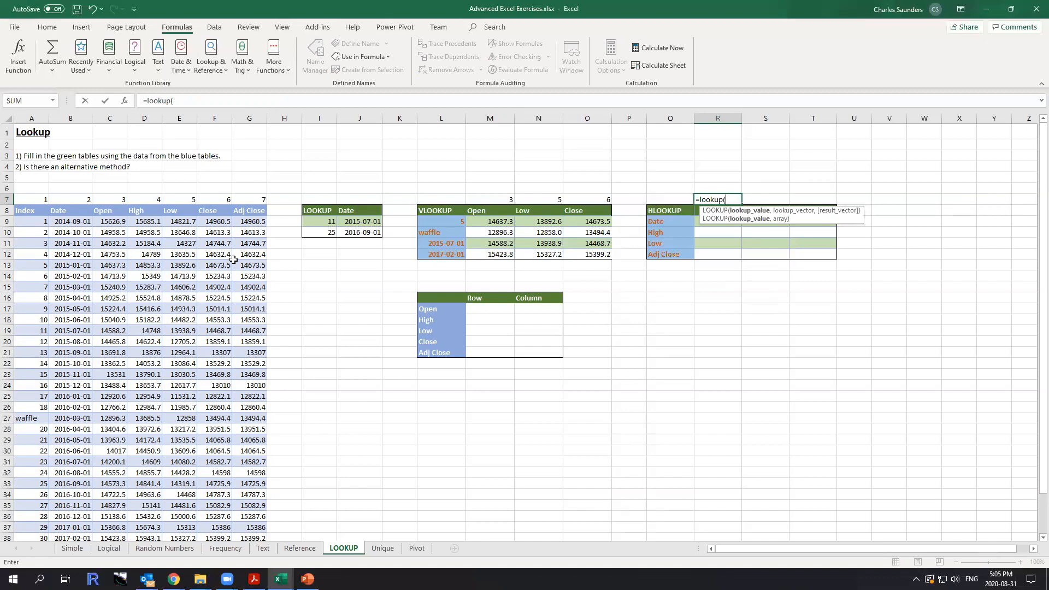
key("Down")
type(",")
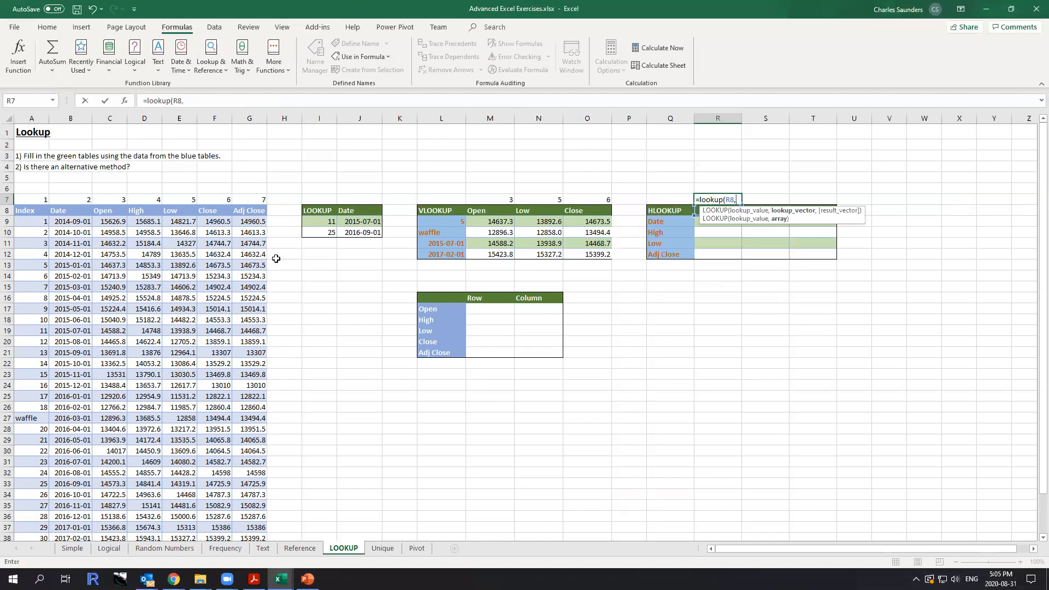
left_click_drag(33, 208, 31, 509)
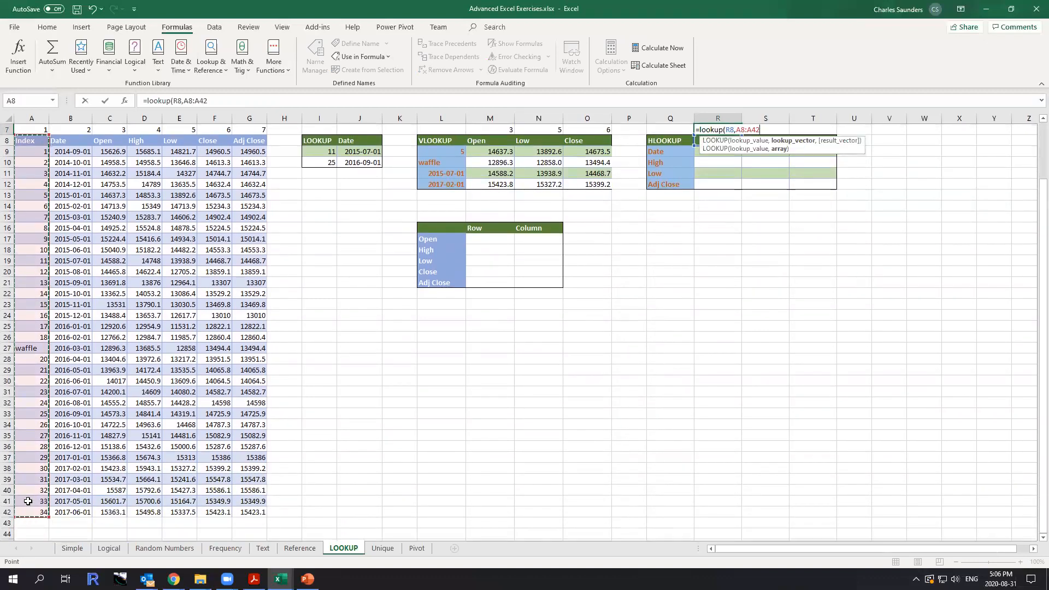
key("Return")
key("Up")
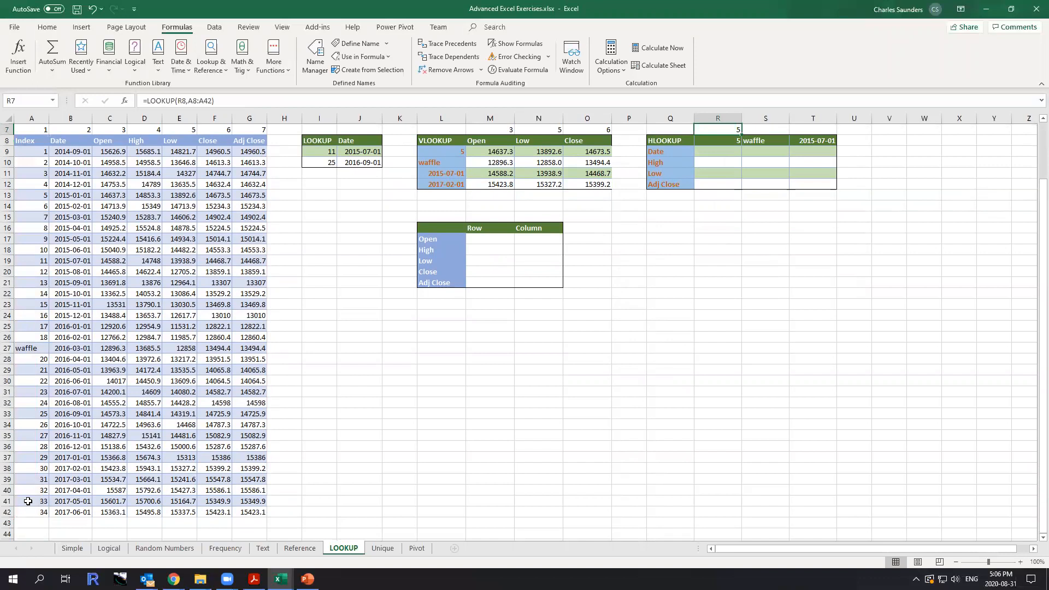
scroll(384, 424, "up", 2)
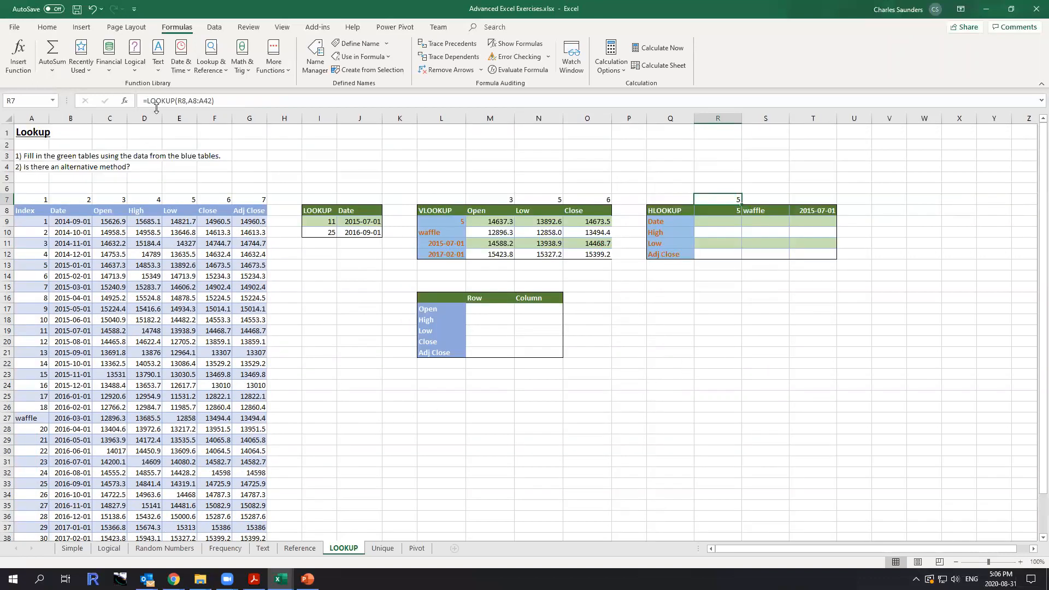
Replace the formula in R7 with =MATCH(R8,A8:A42).
left_click_drag(147, 100, 259, 100)
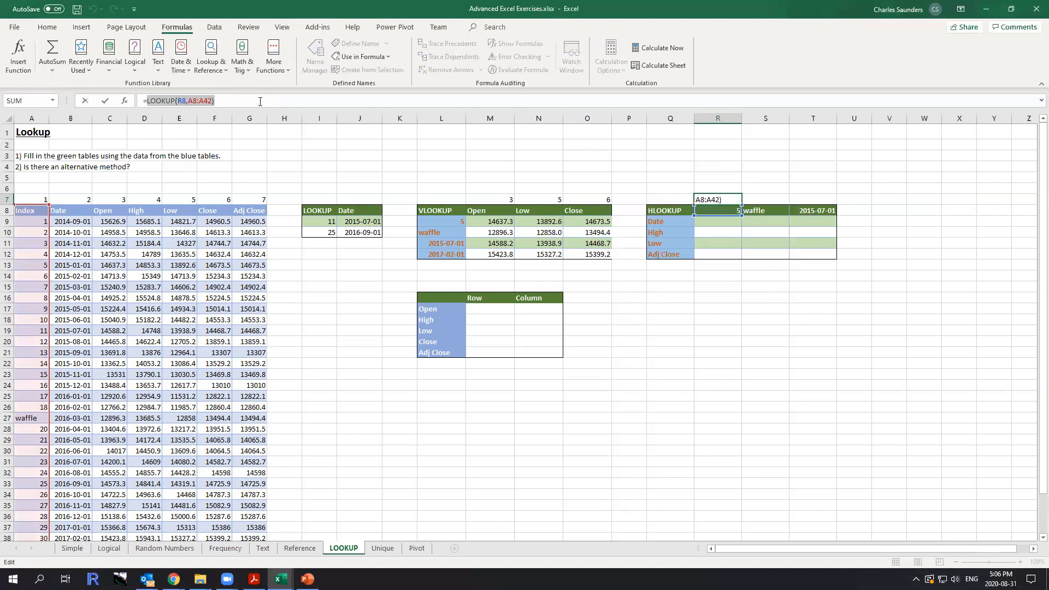
key("BackSpace")
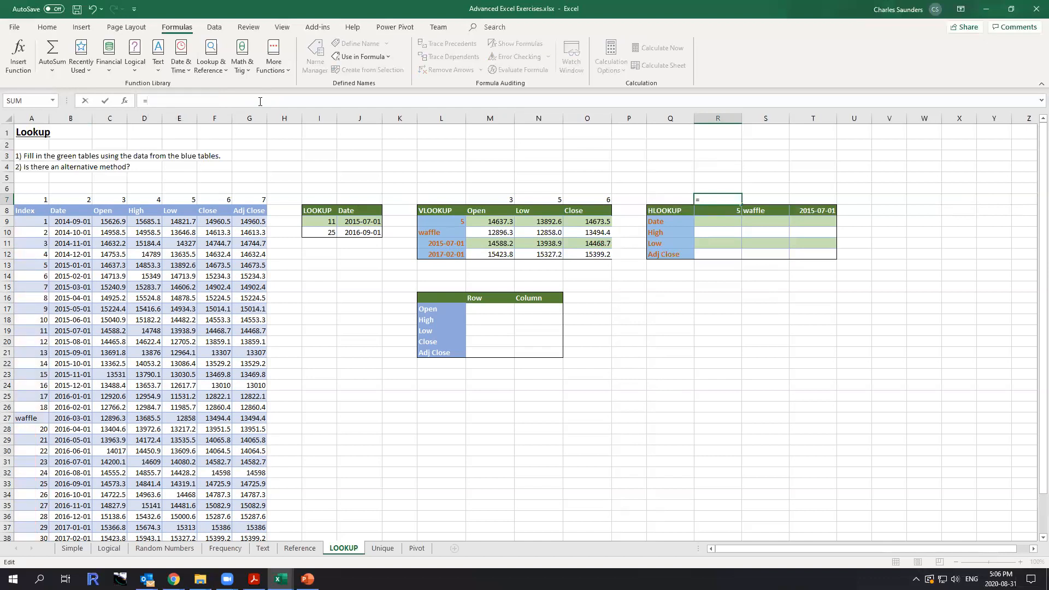
type("match(")
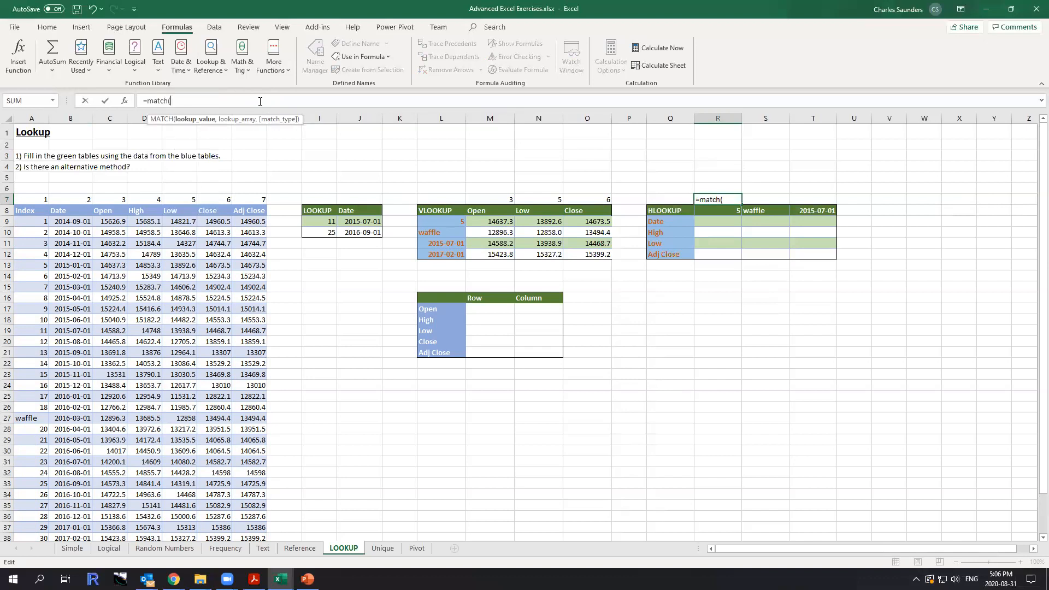
left_click(732, 212)
type(",")
left_click_drag(30, 210, 11, 514)
left_click(11, 514)
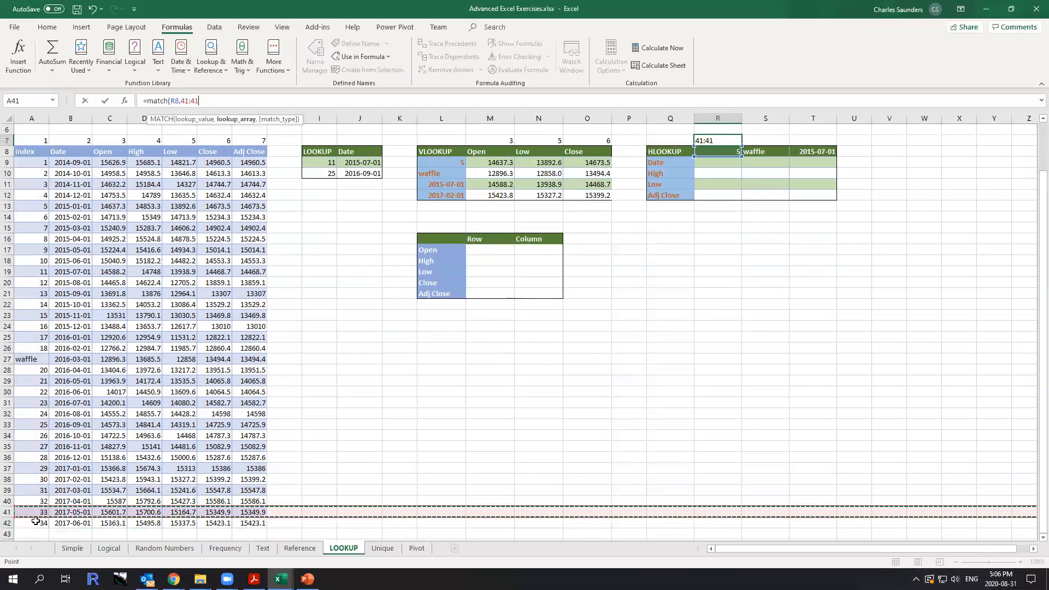
left_click(248, 388)
left_click_drag(34, 152, 28, 520)
type(")")
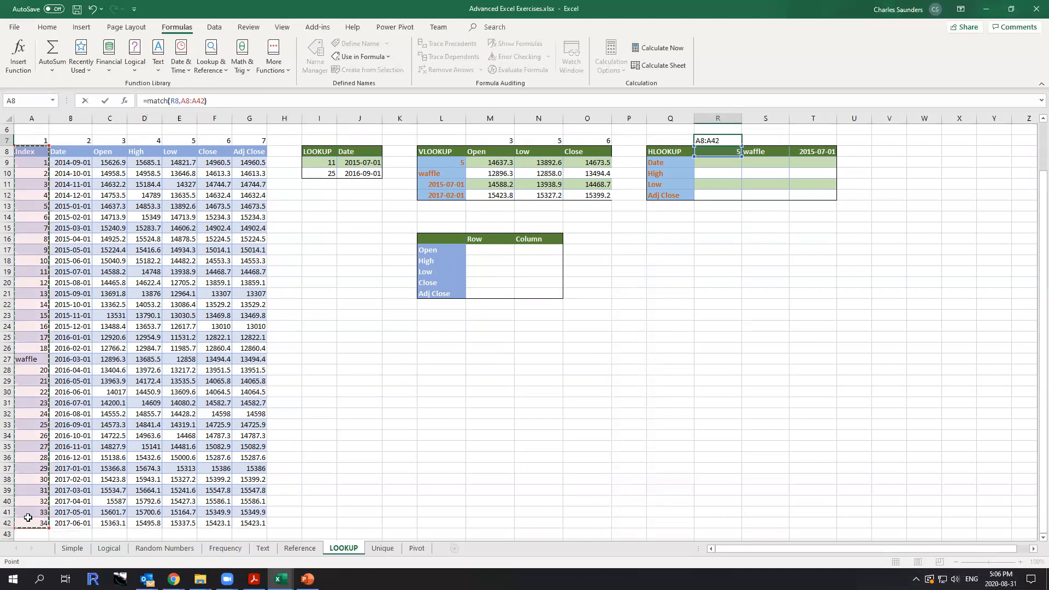
key("ctrl+Return")
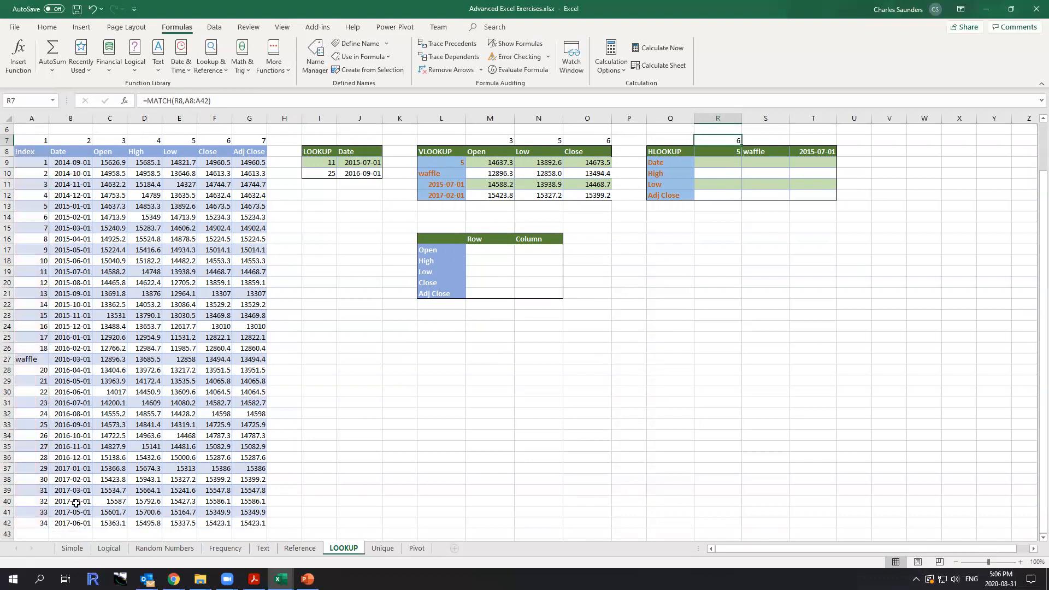
Lock the R7 MATCH references as R$8 for the lookup value and $A$8:$A$42 for the lookup array.
left_click(195, 101)
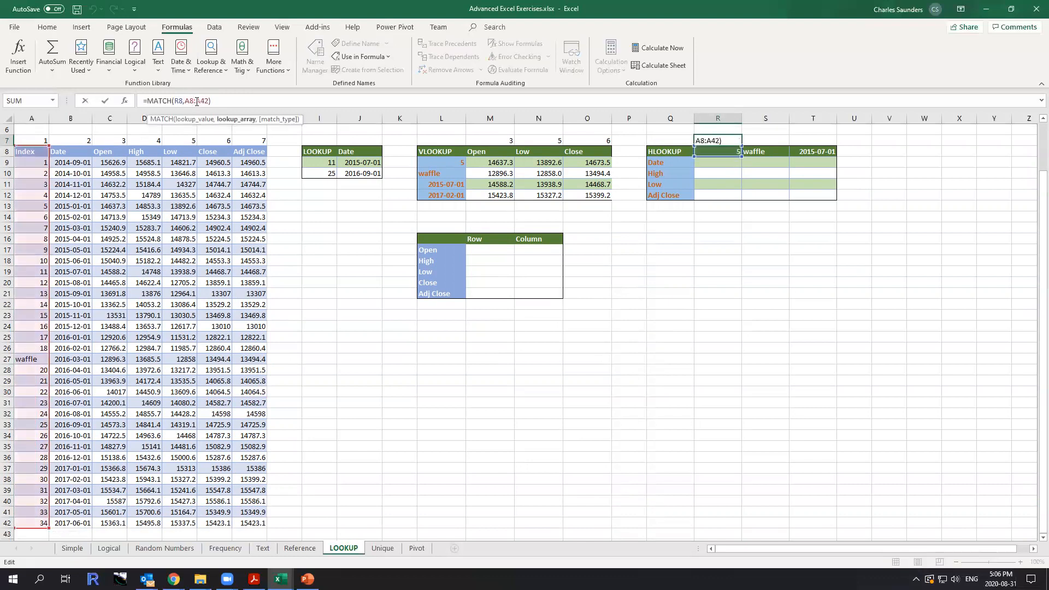
key("F4")
left_click(213, 101)
key("F4")
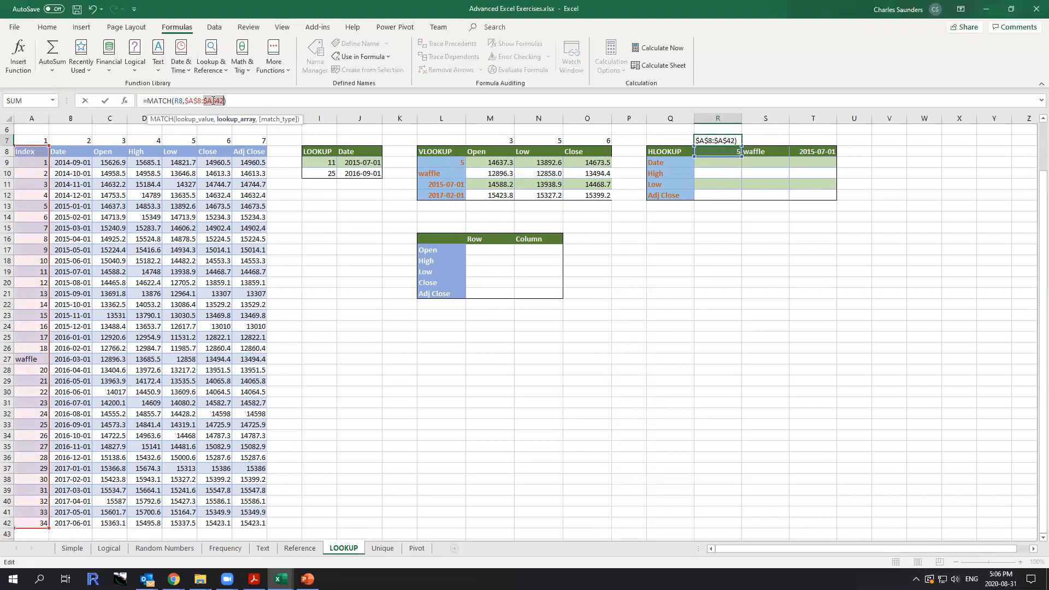
left_click(179, 100)
key("F4")
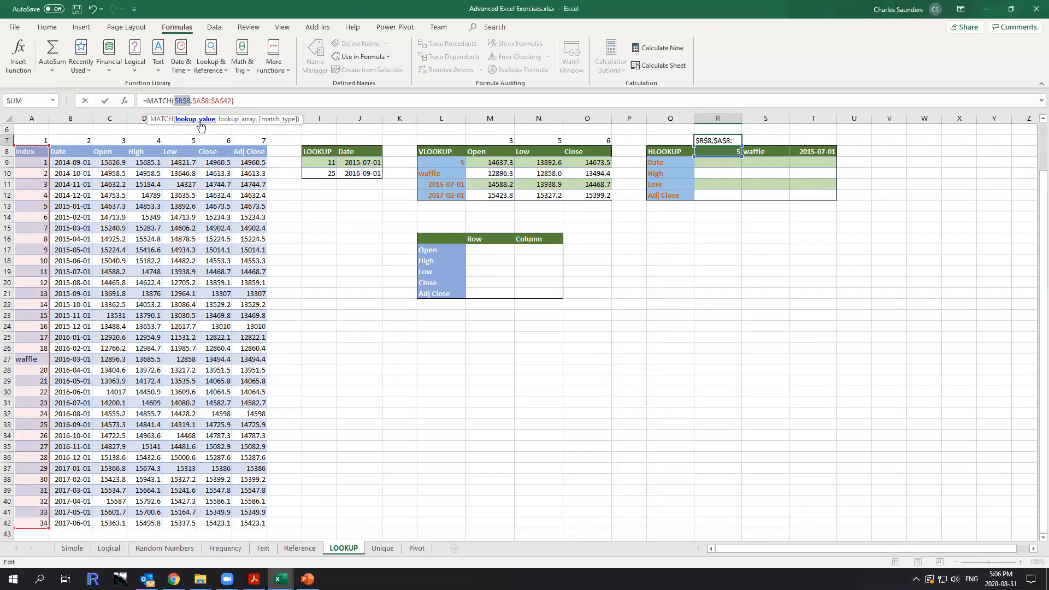
key("F4")
key("Return")
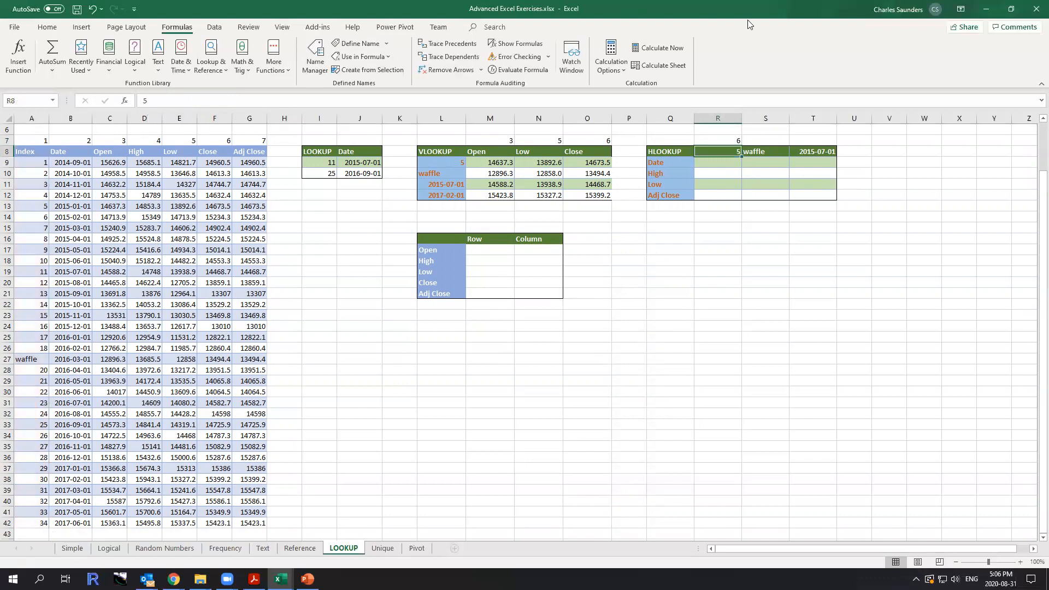
Fill the R7 MATCH formula across to T7 and check the references in T7.
left_click(733, 141)
left_click_drag(743, 148, 826, 144)
left_click(809, 227)
left_click(822, 139)
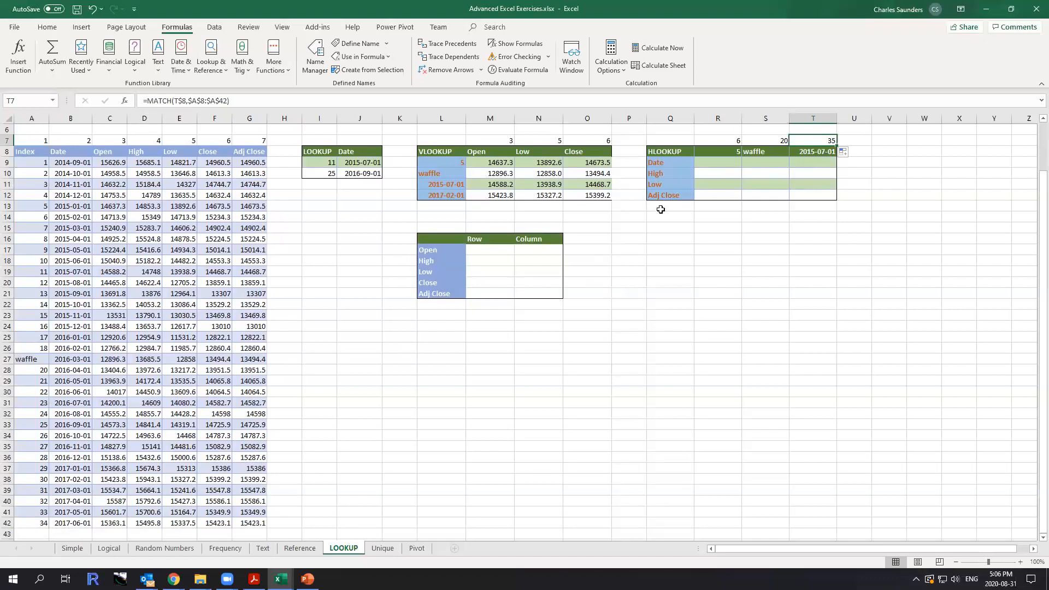
Shift the lookup array of the T7 MATCH formula from the Index column to the Date column and check it against the matching date.
left_click(823, 149)
left_click(820, 140)
double_click(820, 141)
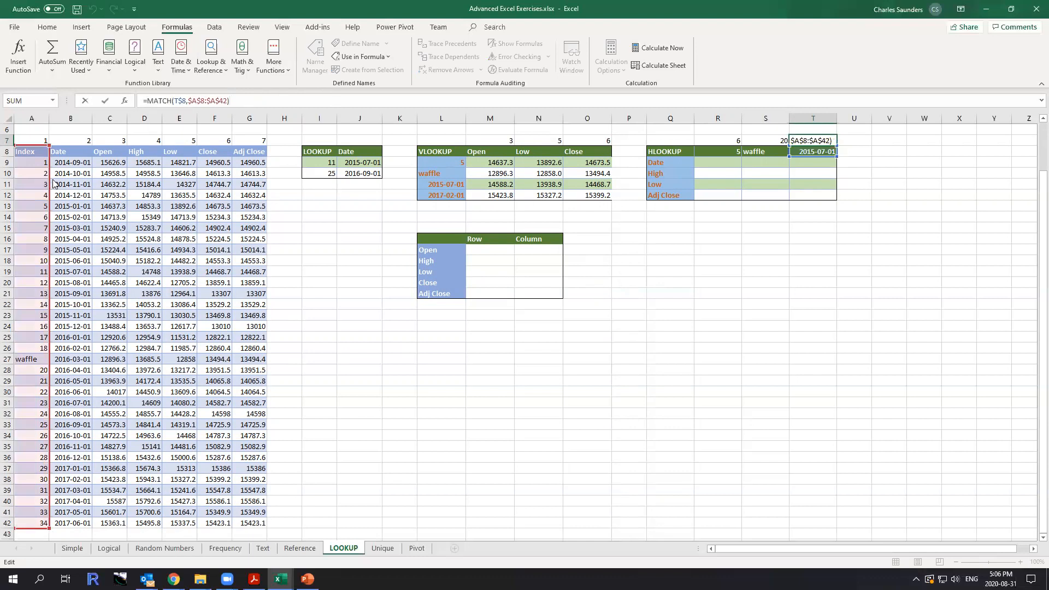
left_click_drag(48, 183, 77, 185)
key("Return")
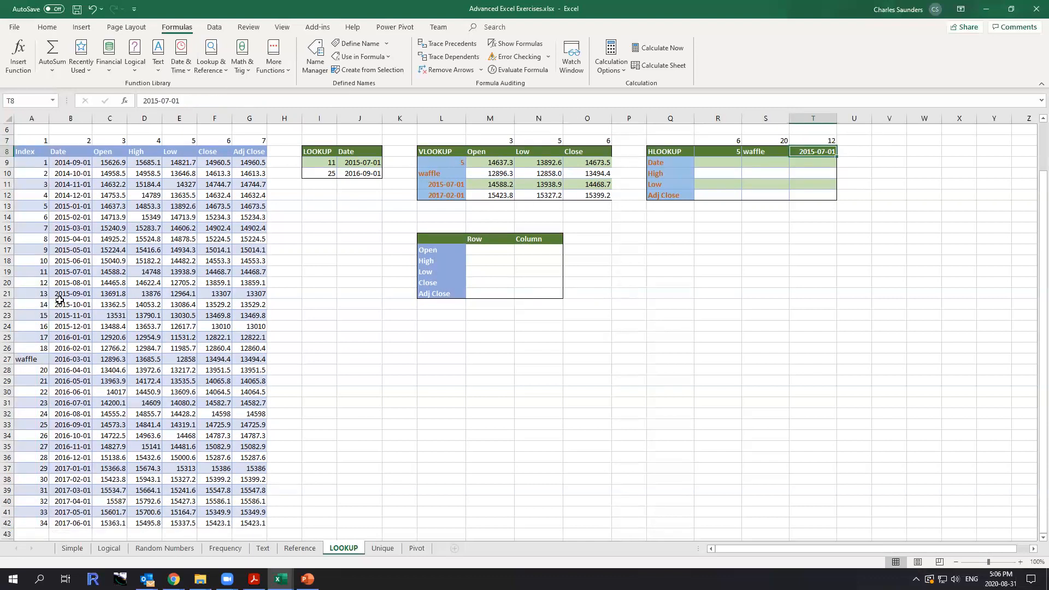
left_click(66, 272)
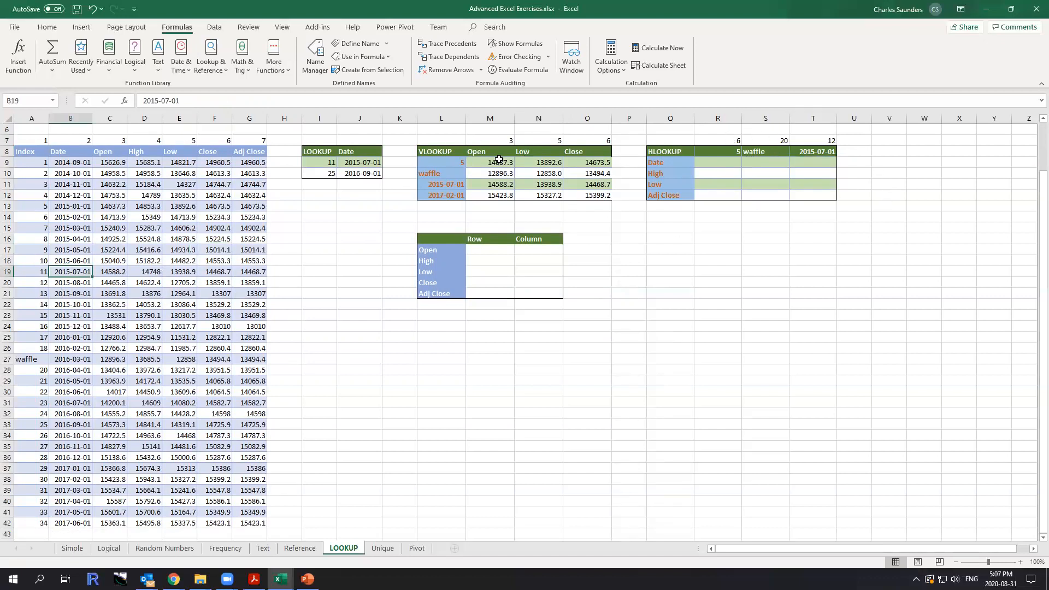
Enter =HLOOKUP(Q9,StockPrices,R7,FALSE) in R9 for the Date row of the HLOOKUP table.
left_click(719, 162)
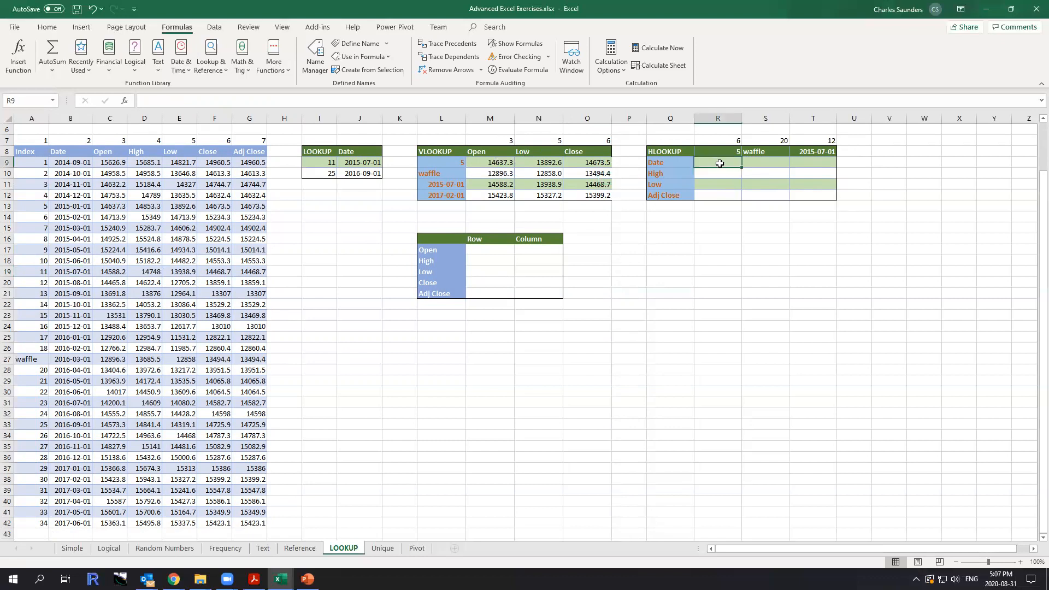
type("=hkl")
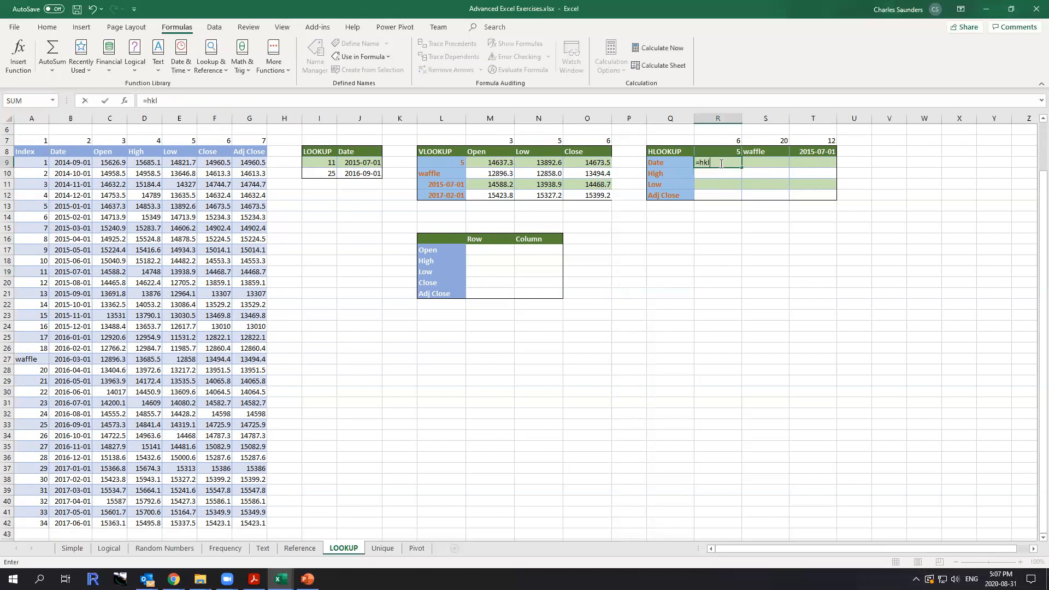
key("BackSpace")
key("BackSpace")
type("l")
key("Tab")
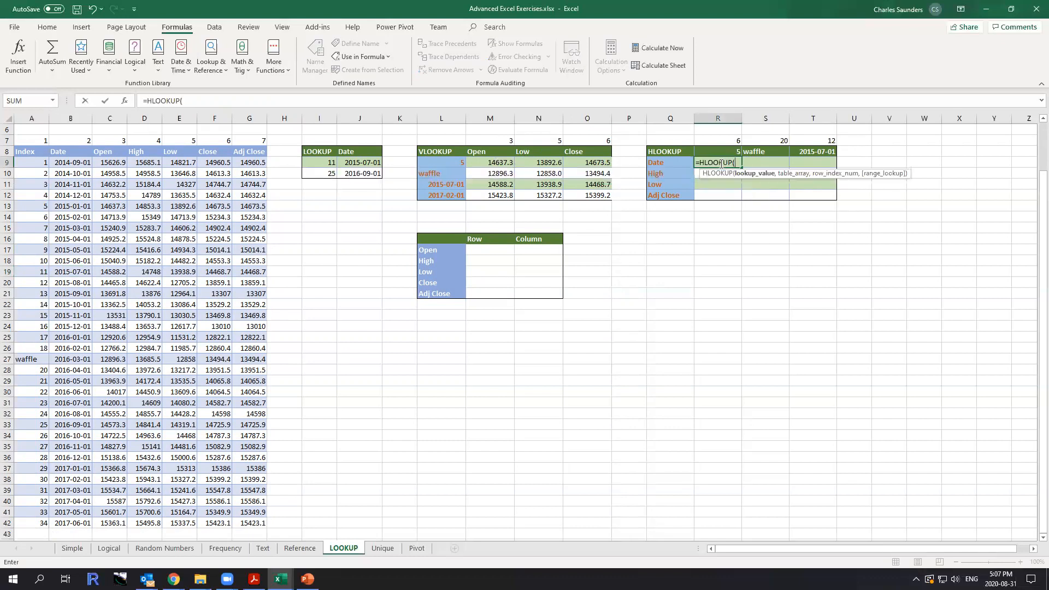
left_click(689, 166)
type(",")
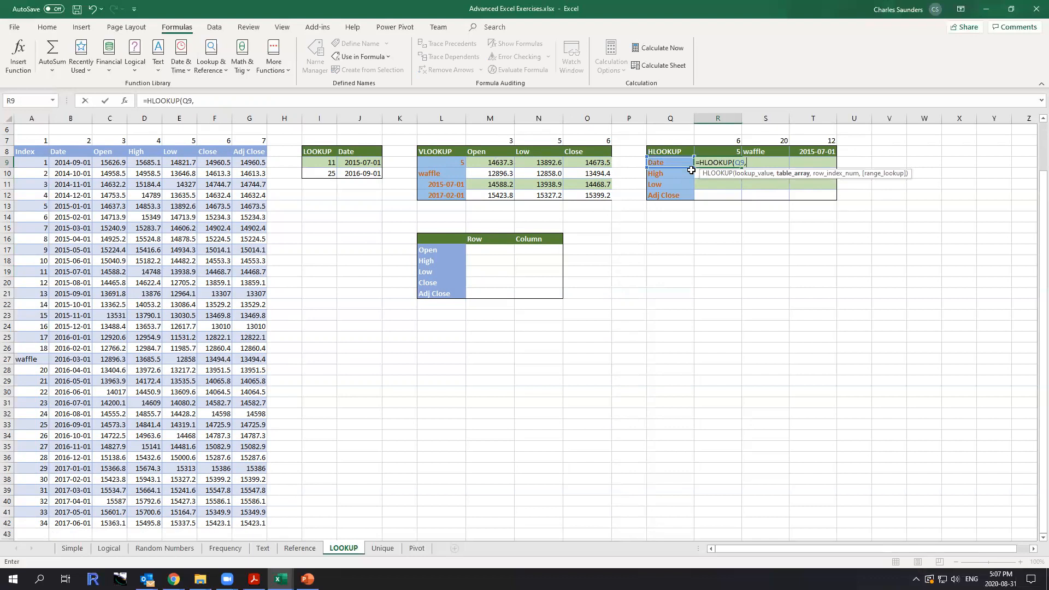
type("sto")
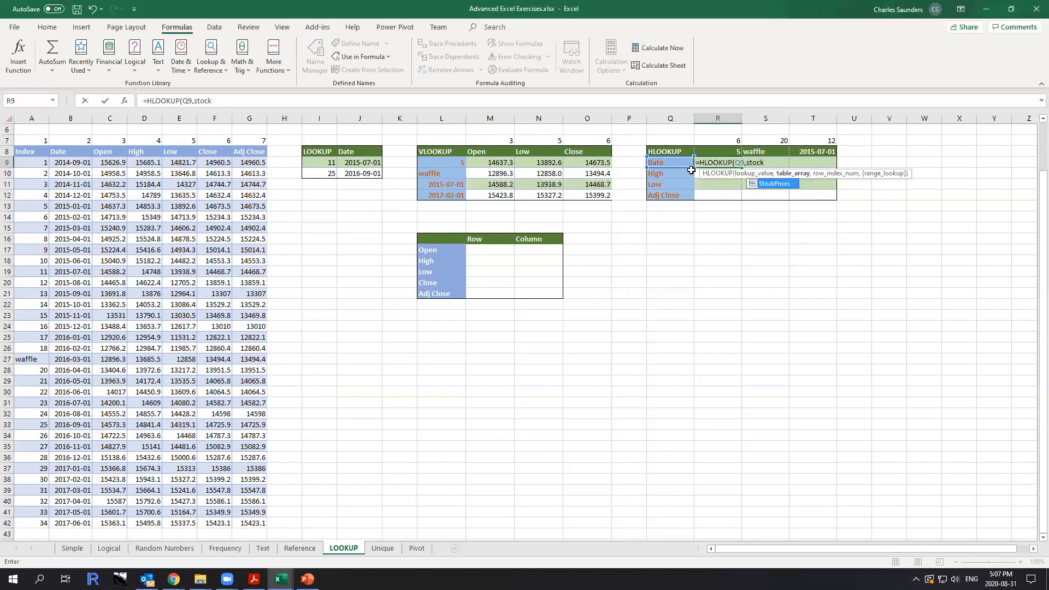
type("ck")
key("Tab")
type(",")
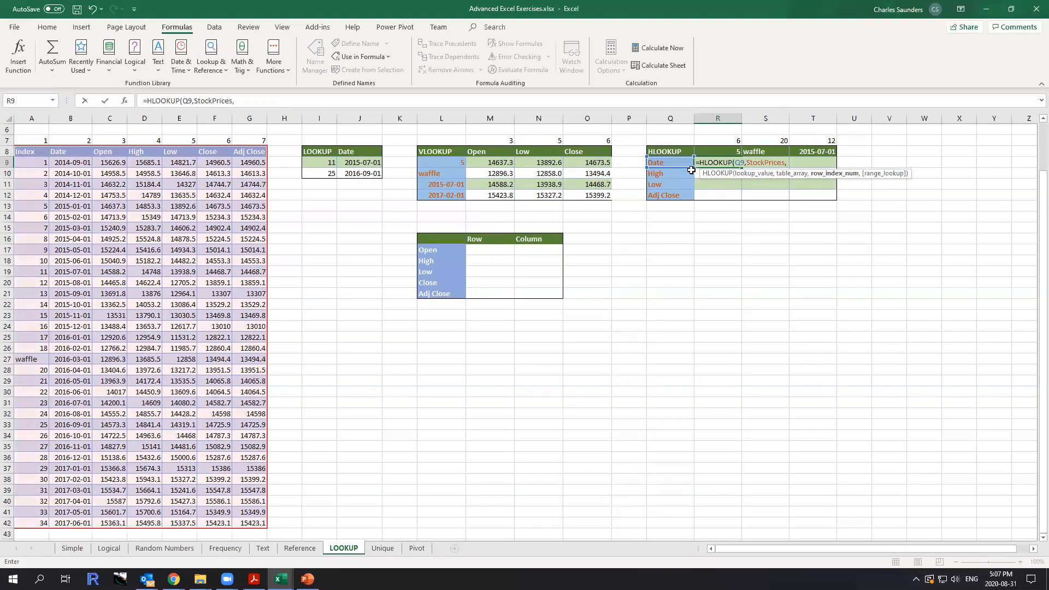
key("Up")
key("Up")
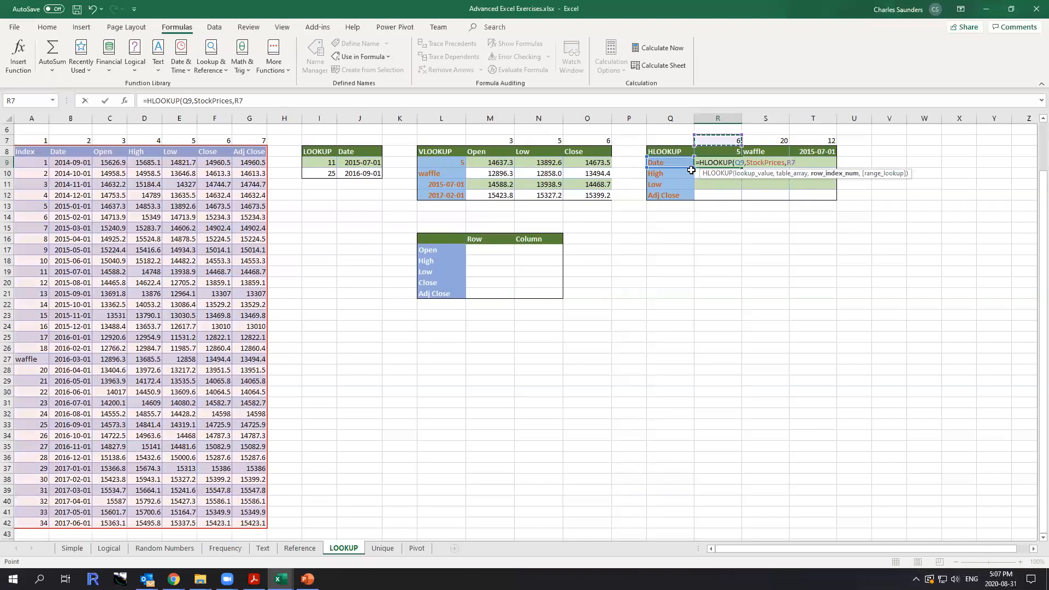
type(",")
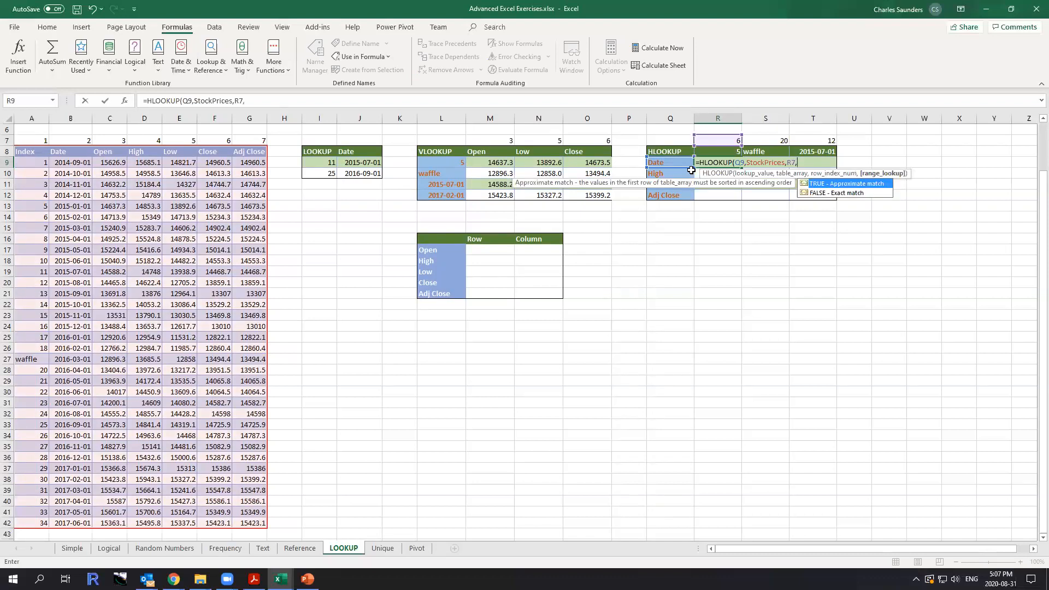
type("false)")
key("Return")
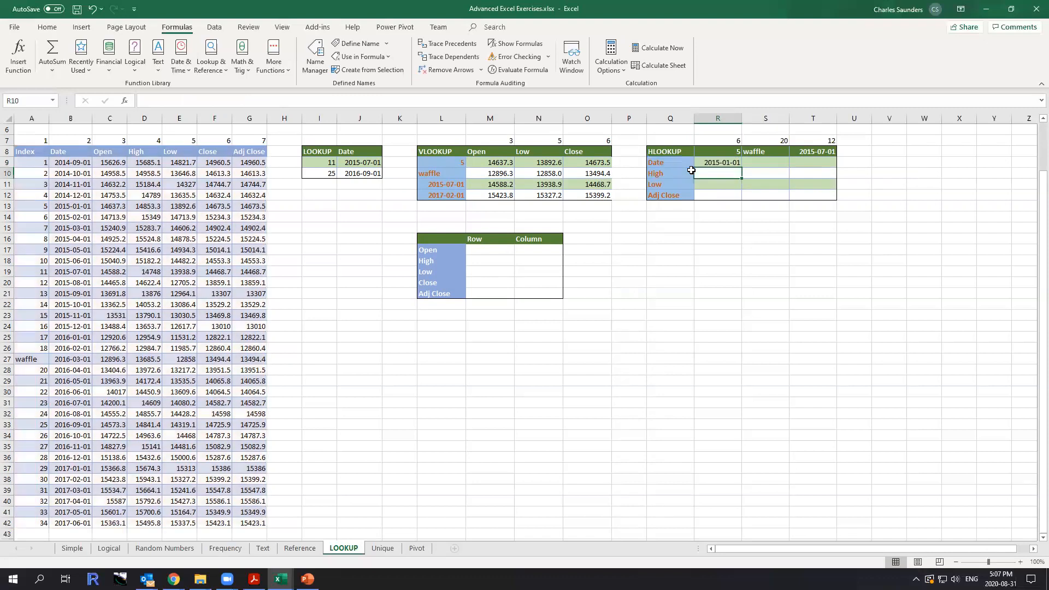
Change the R9 HLOOKUP references to the column-locked $Q9 and the row-locked R$7.
left_click(712, 162)
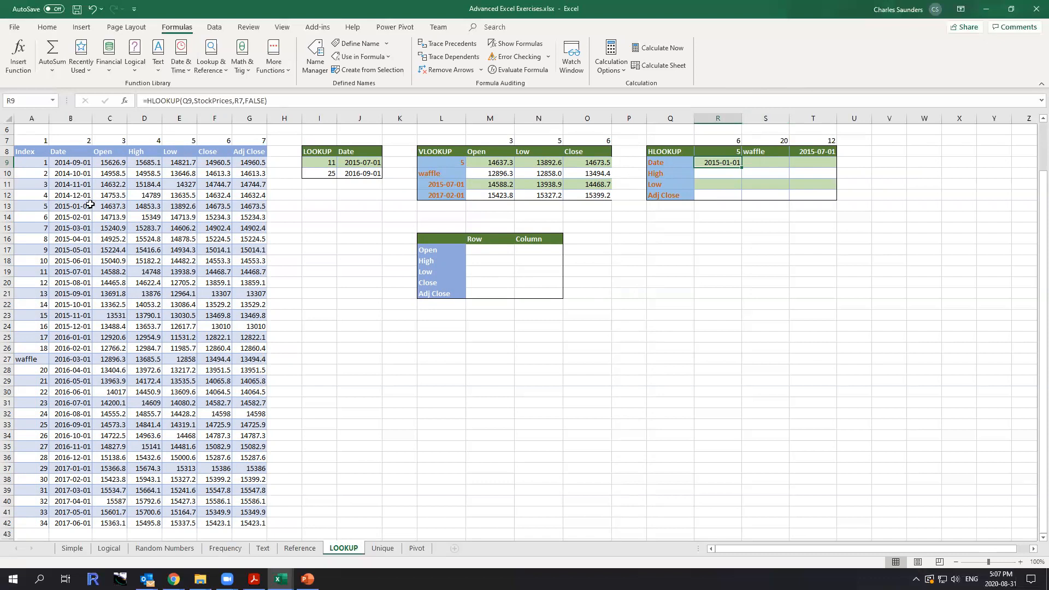
left_click(187, 100)
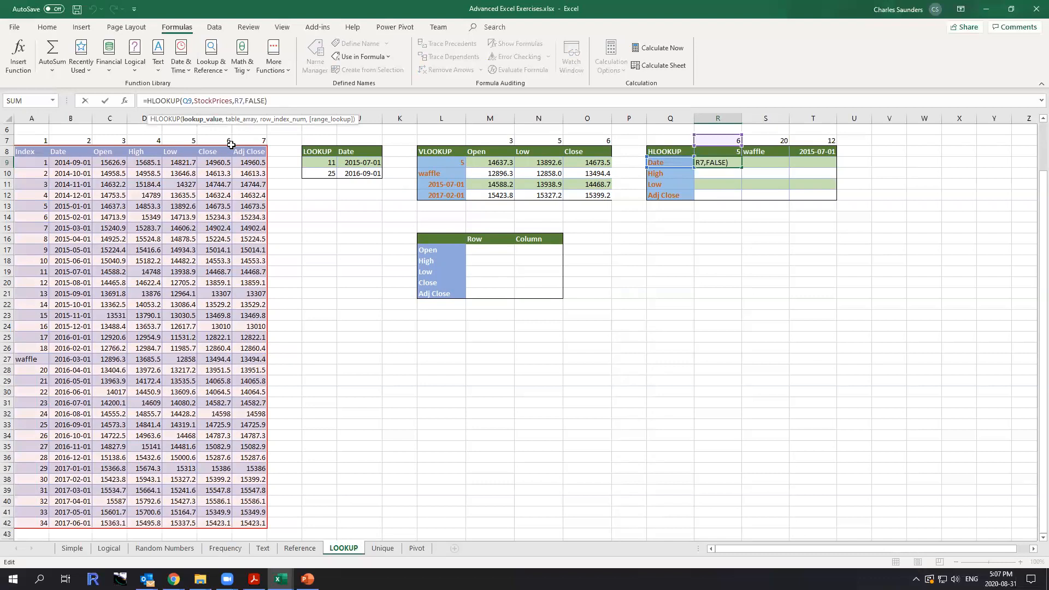
key("F4")
key("F4")
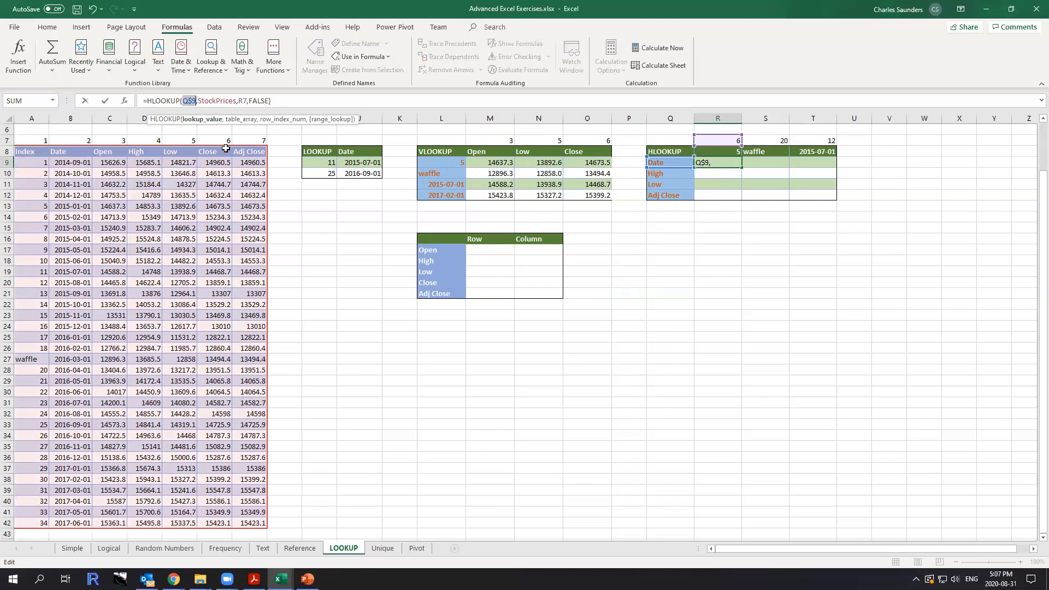
left_click(241, 101)
key("F4")
key("F4")
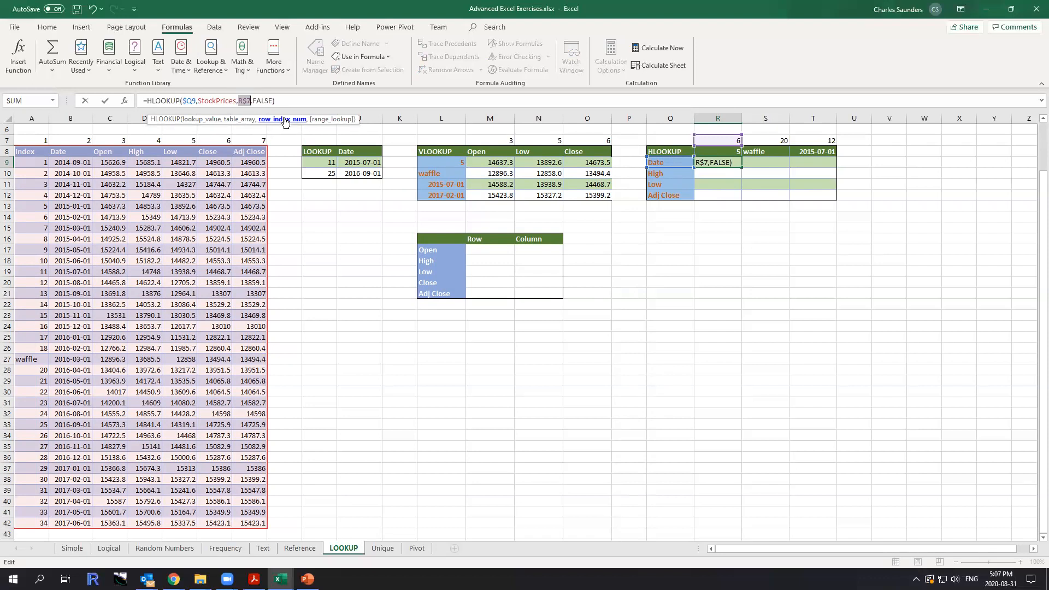
key("Return")
Fill the =HLOOKUP($Q9,StockPrices,R$7,FALSE) formula into the whole HLOOKUP table, R9:T12.
key("Up")
left_click(818, 193, "shift")
left_click(311, 101)
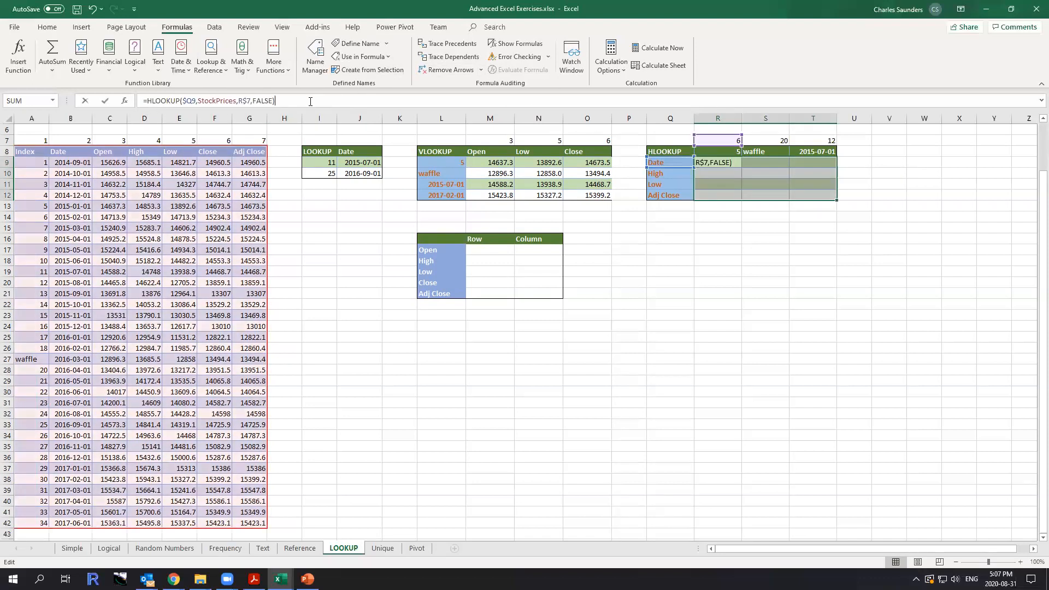
key("ctrl+Return")
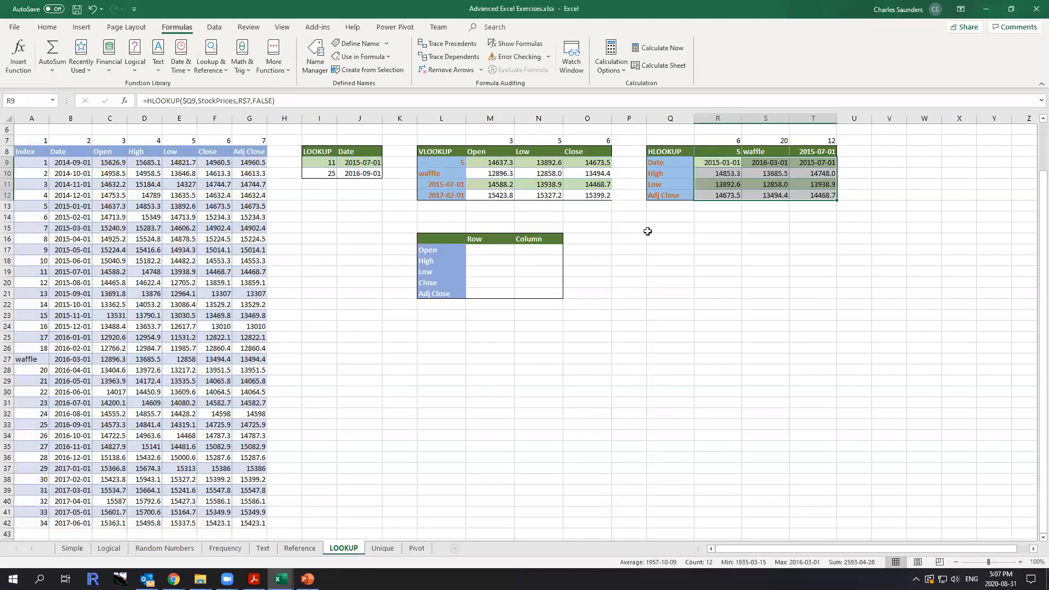
left_click(598, 302)
left_click(490, 250)
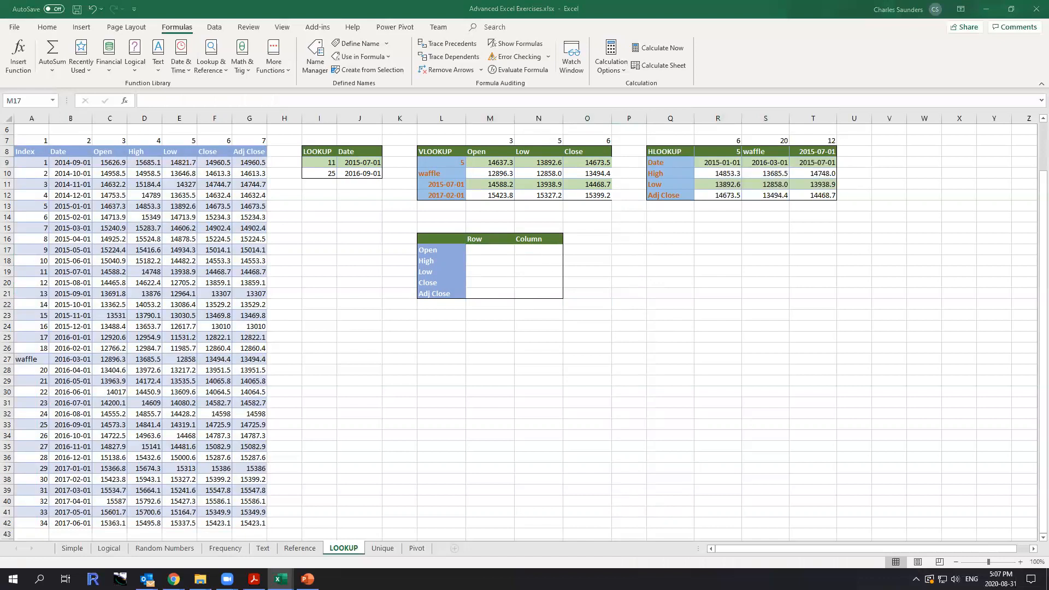
left_click(479, 249)
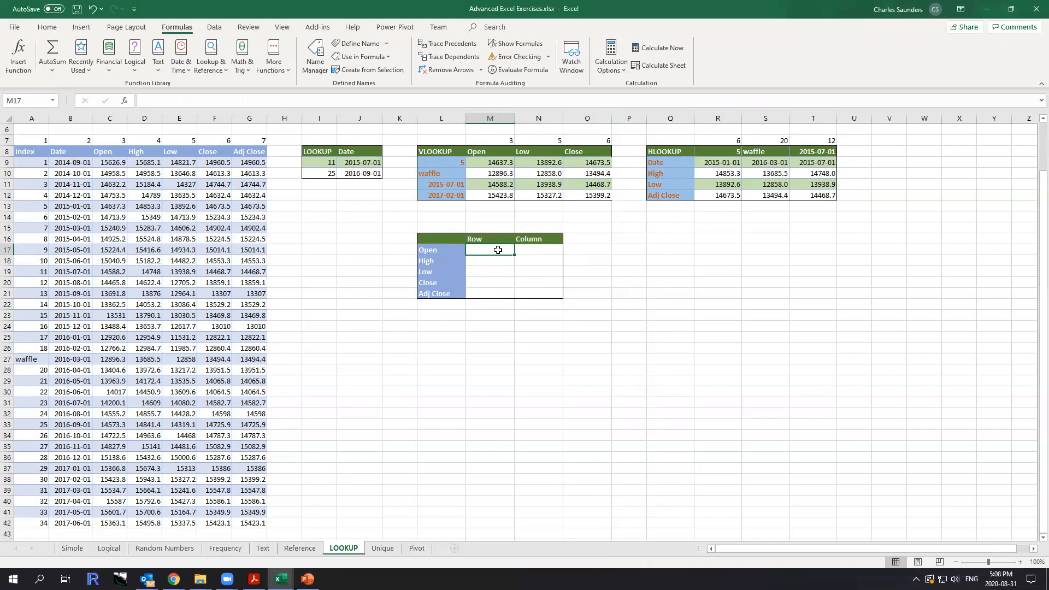
type("row")
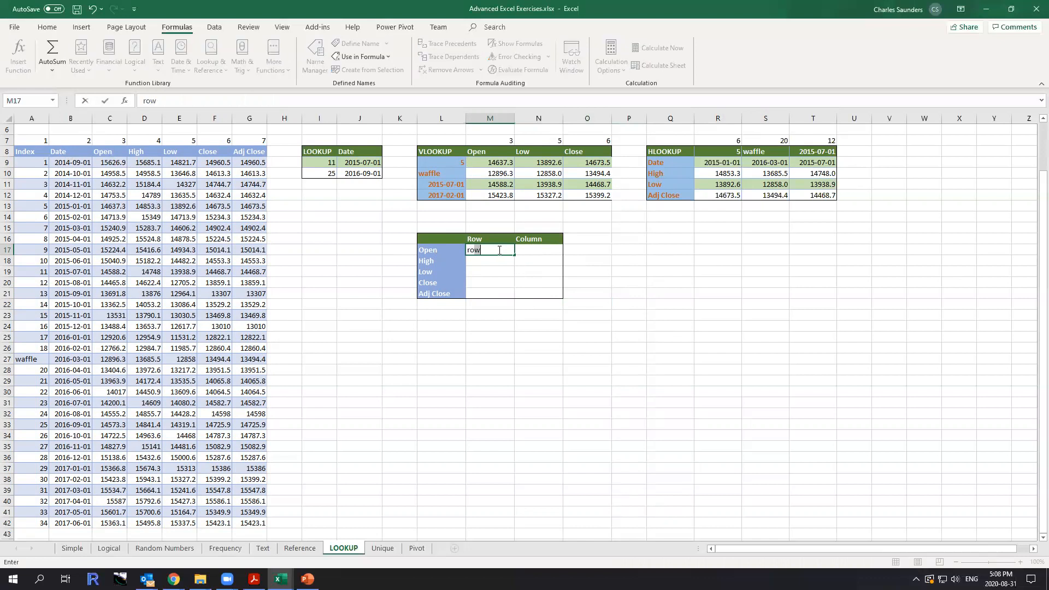
type("=row")
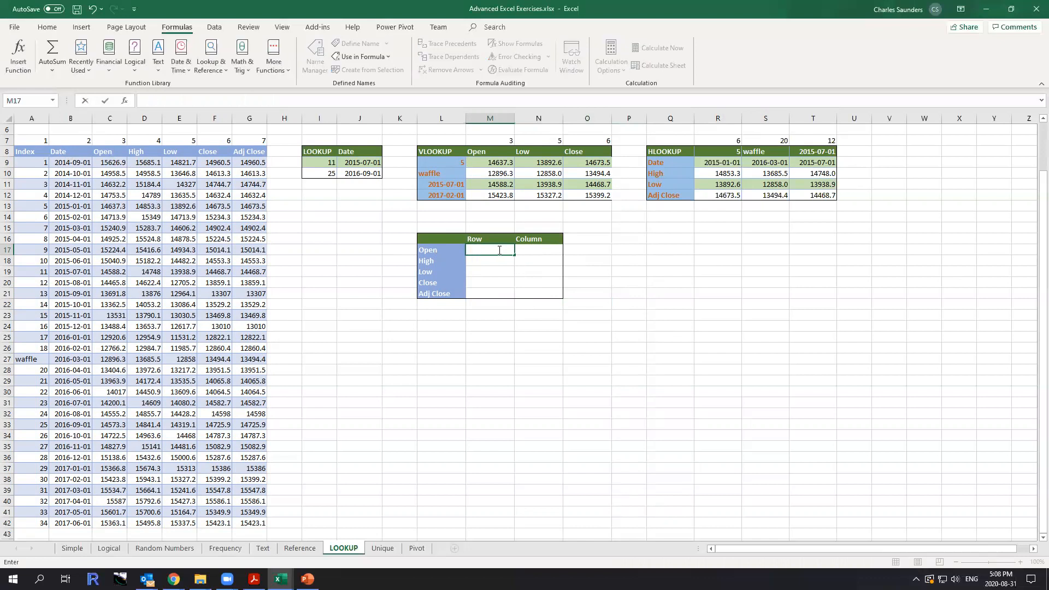
type("(")
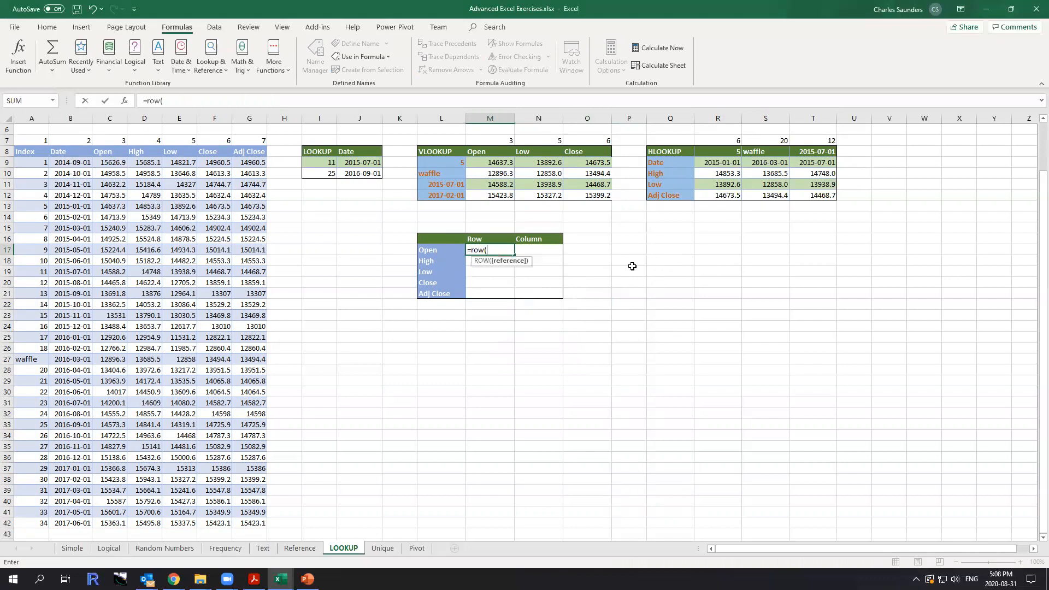
left_click(105, 152)
key("alt+Tab")
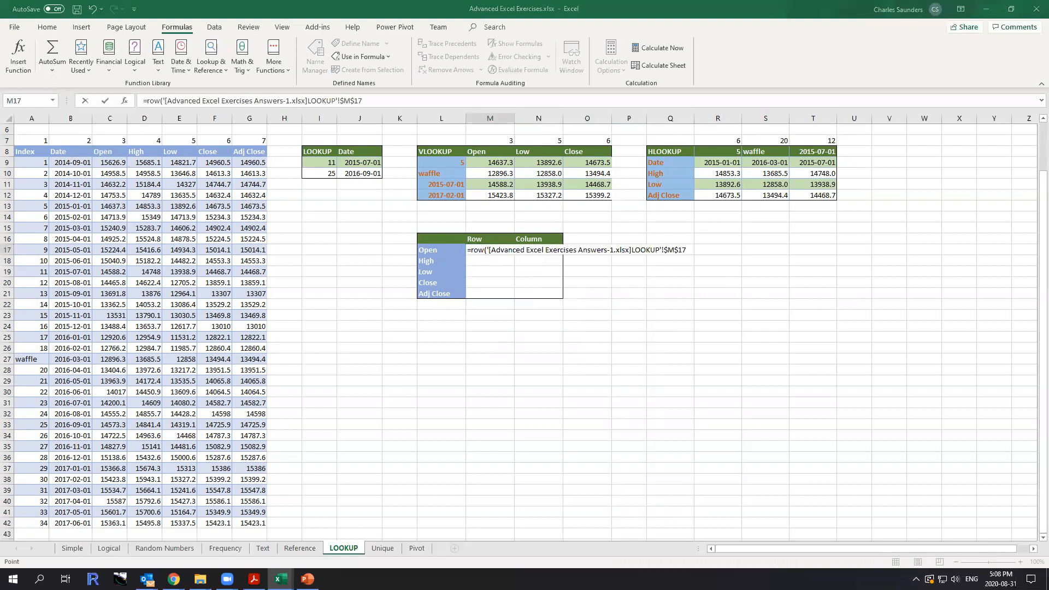
key("Escape")
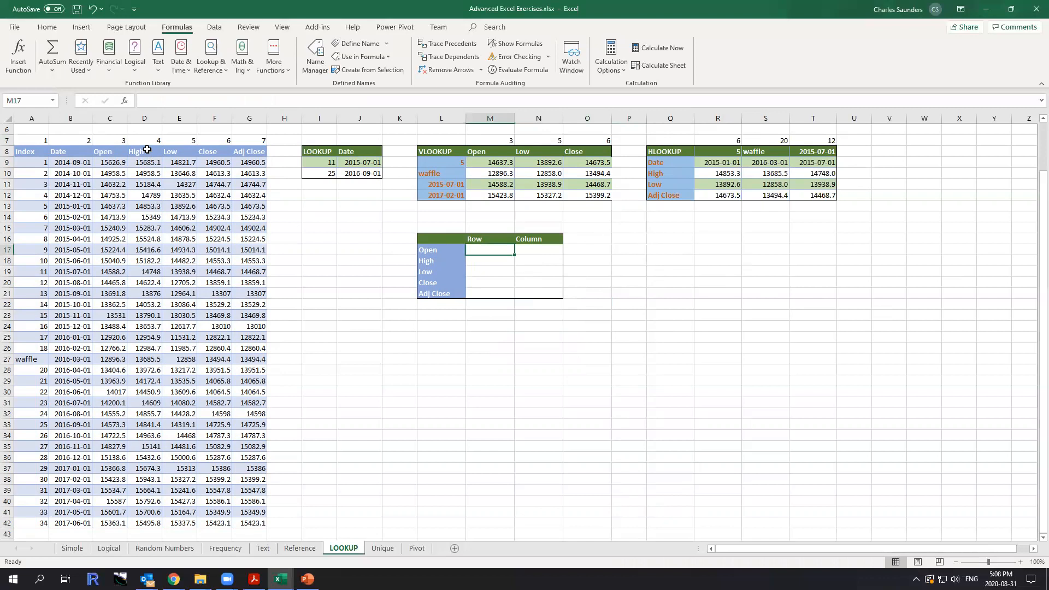
Enter a ROW formula in M17 that references the Open header in C8.
scroll(180, 200, "up", 2)
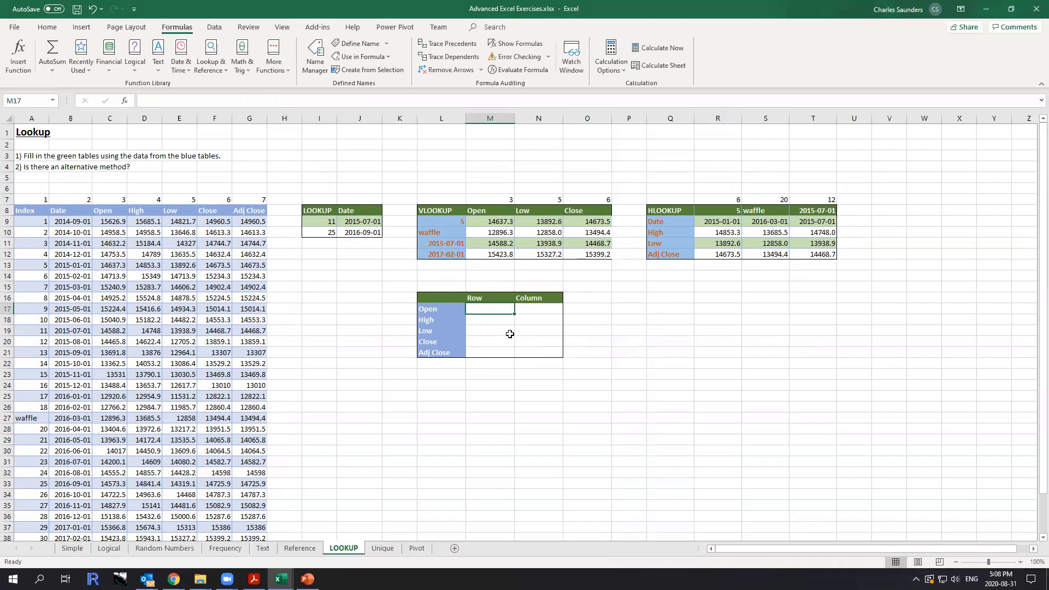
type("=row(")
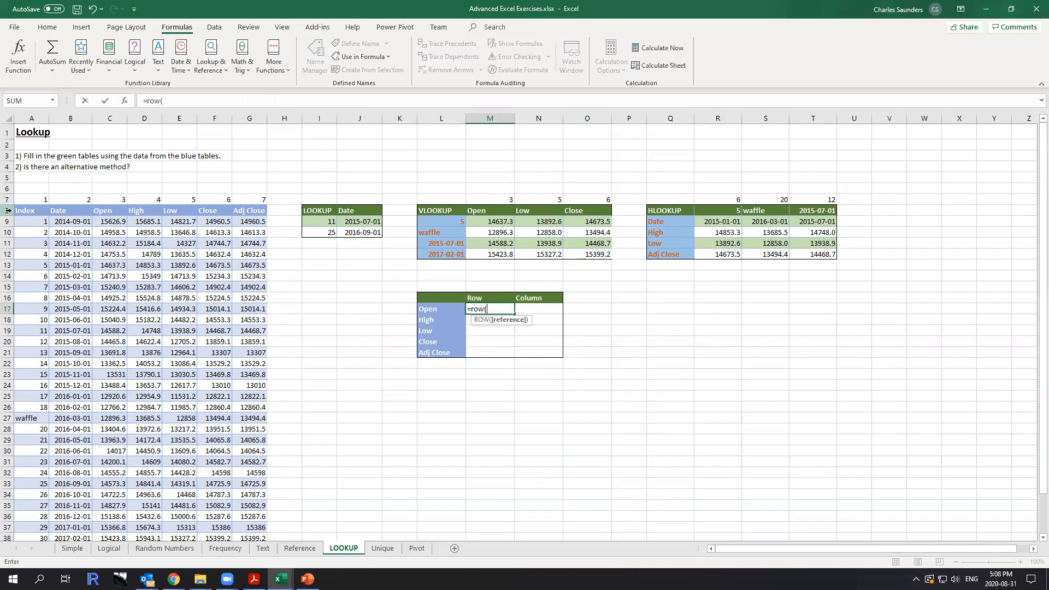
left_click(82, 211)
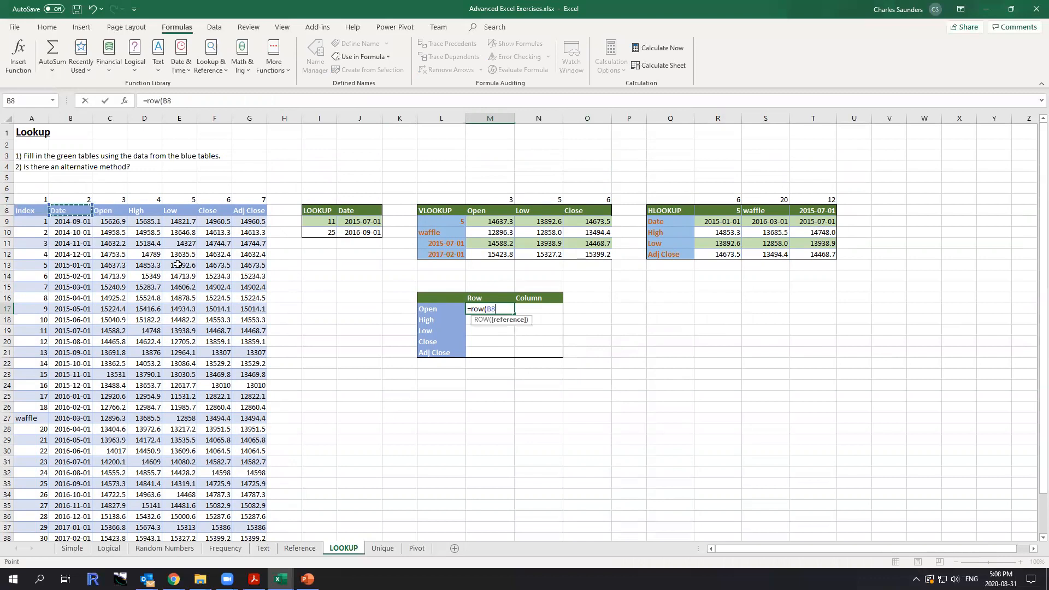
left_click(125, 214)
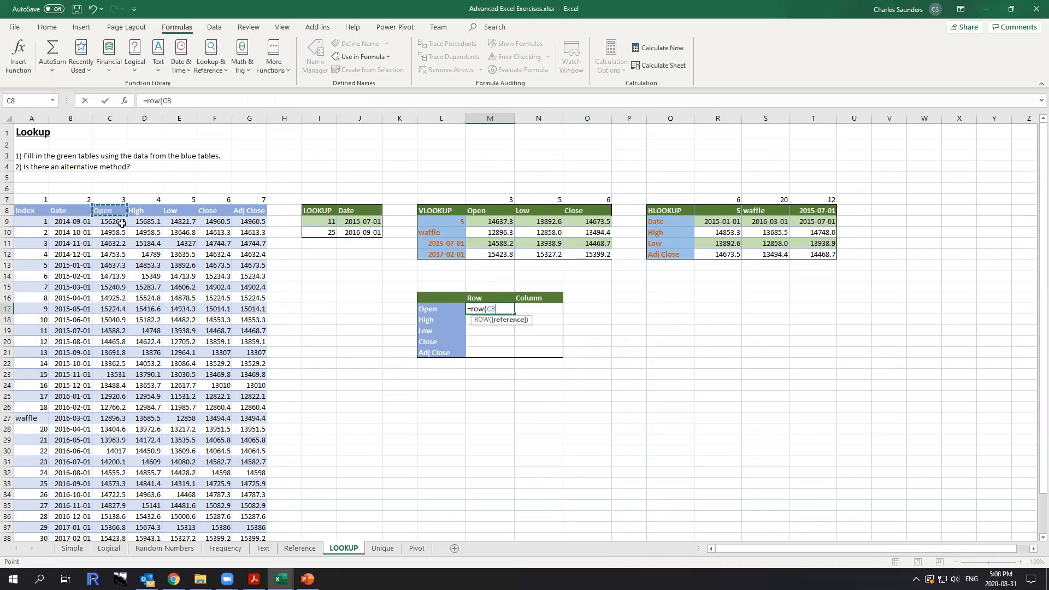
key("Return")
Enter =COLUMN(C8) in N17 for the Open row of the Row/Column table.
left_click(534, 308)
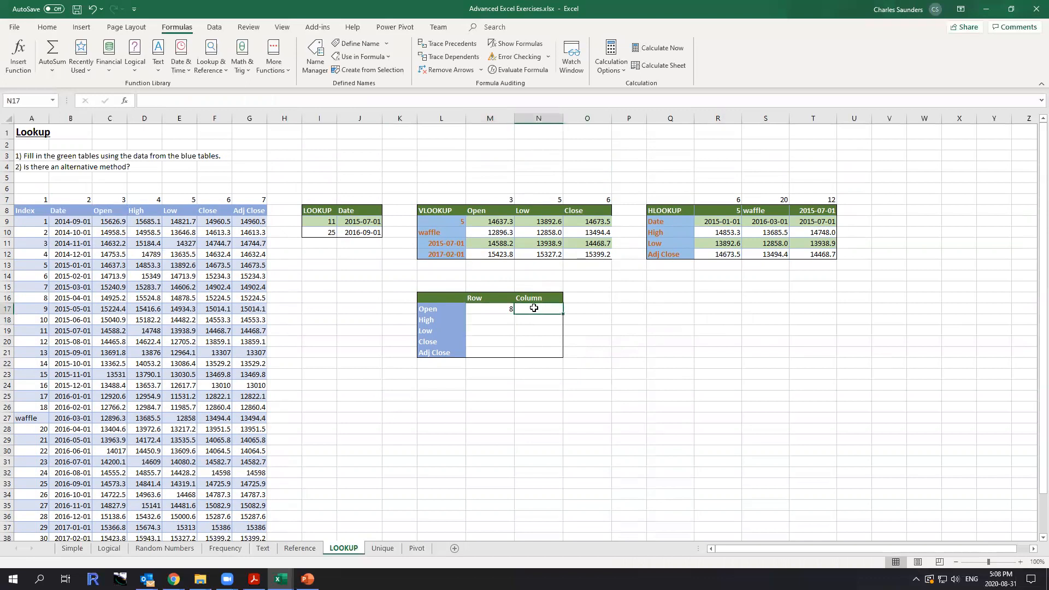
type("=column(")
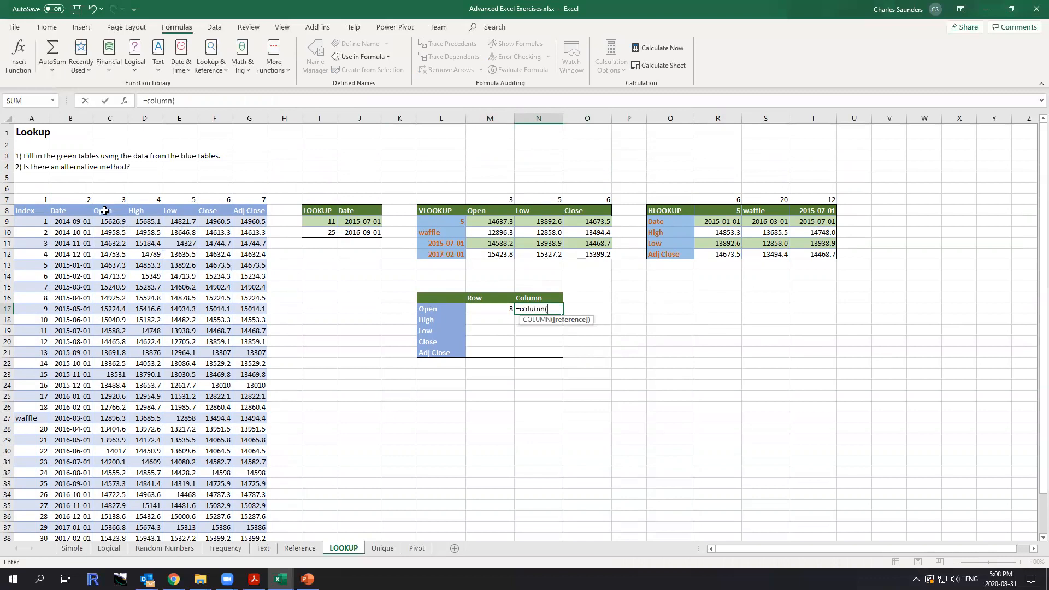
left_click(104, 210)
type(")")
key("Return")
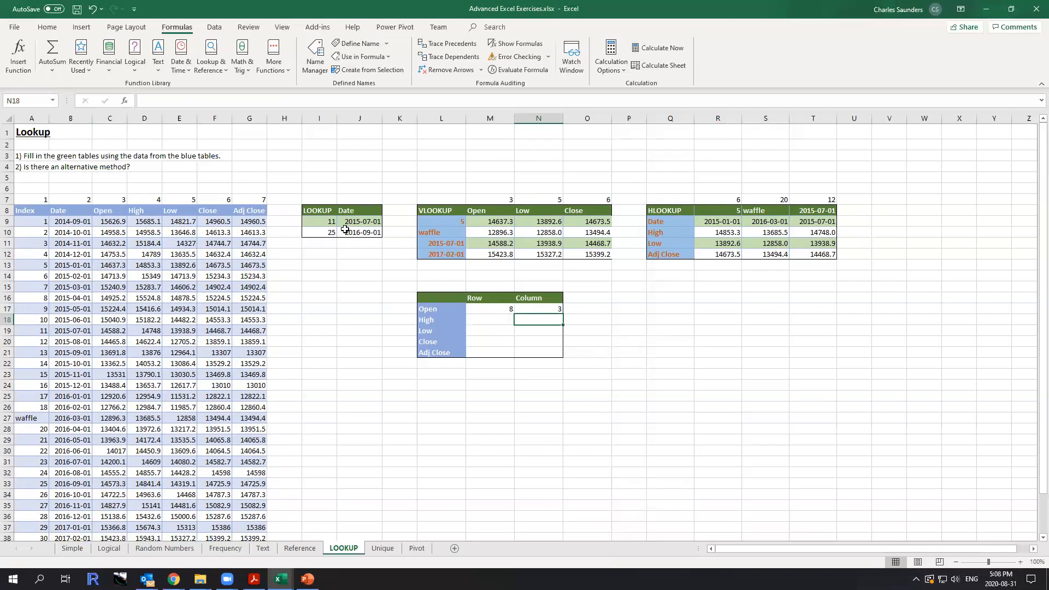
left_click(30, 131)
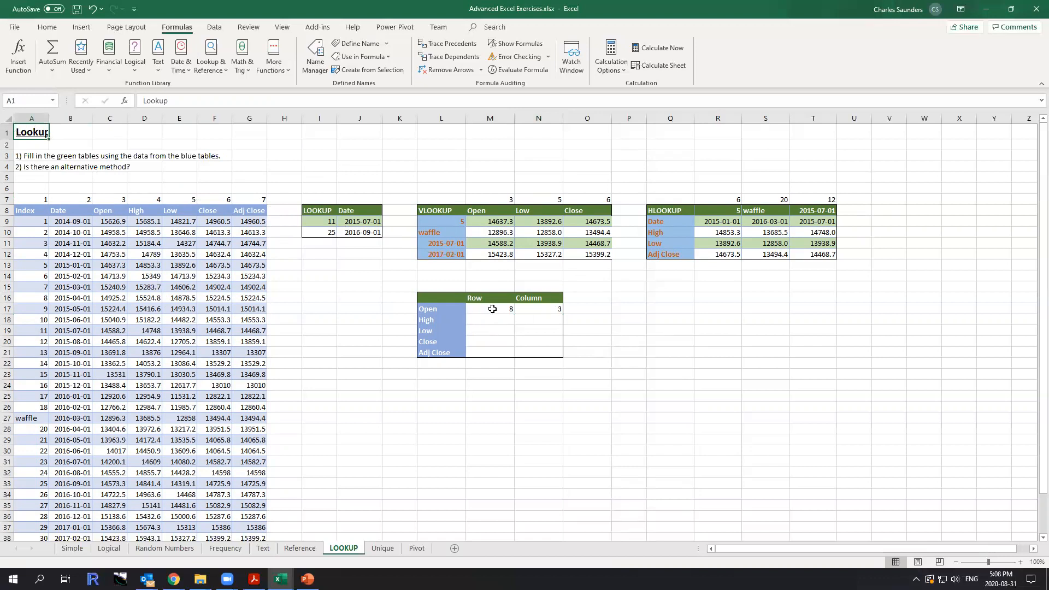
left_click(429, 321)
left_click(448, 342)
left_click(445, 352)
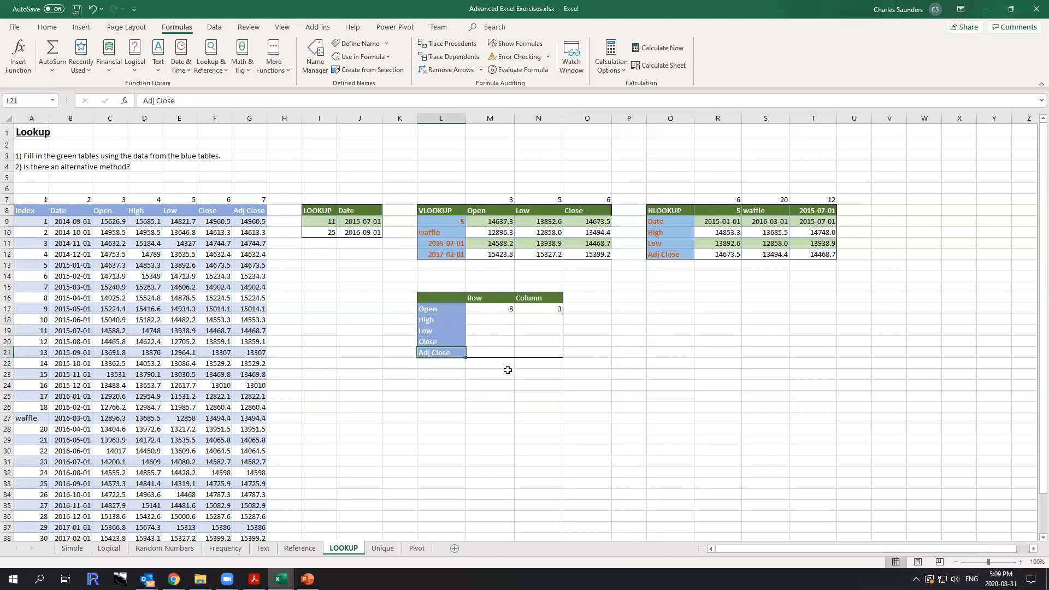